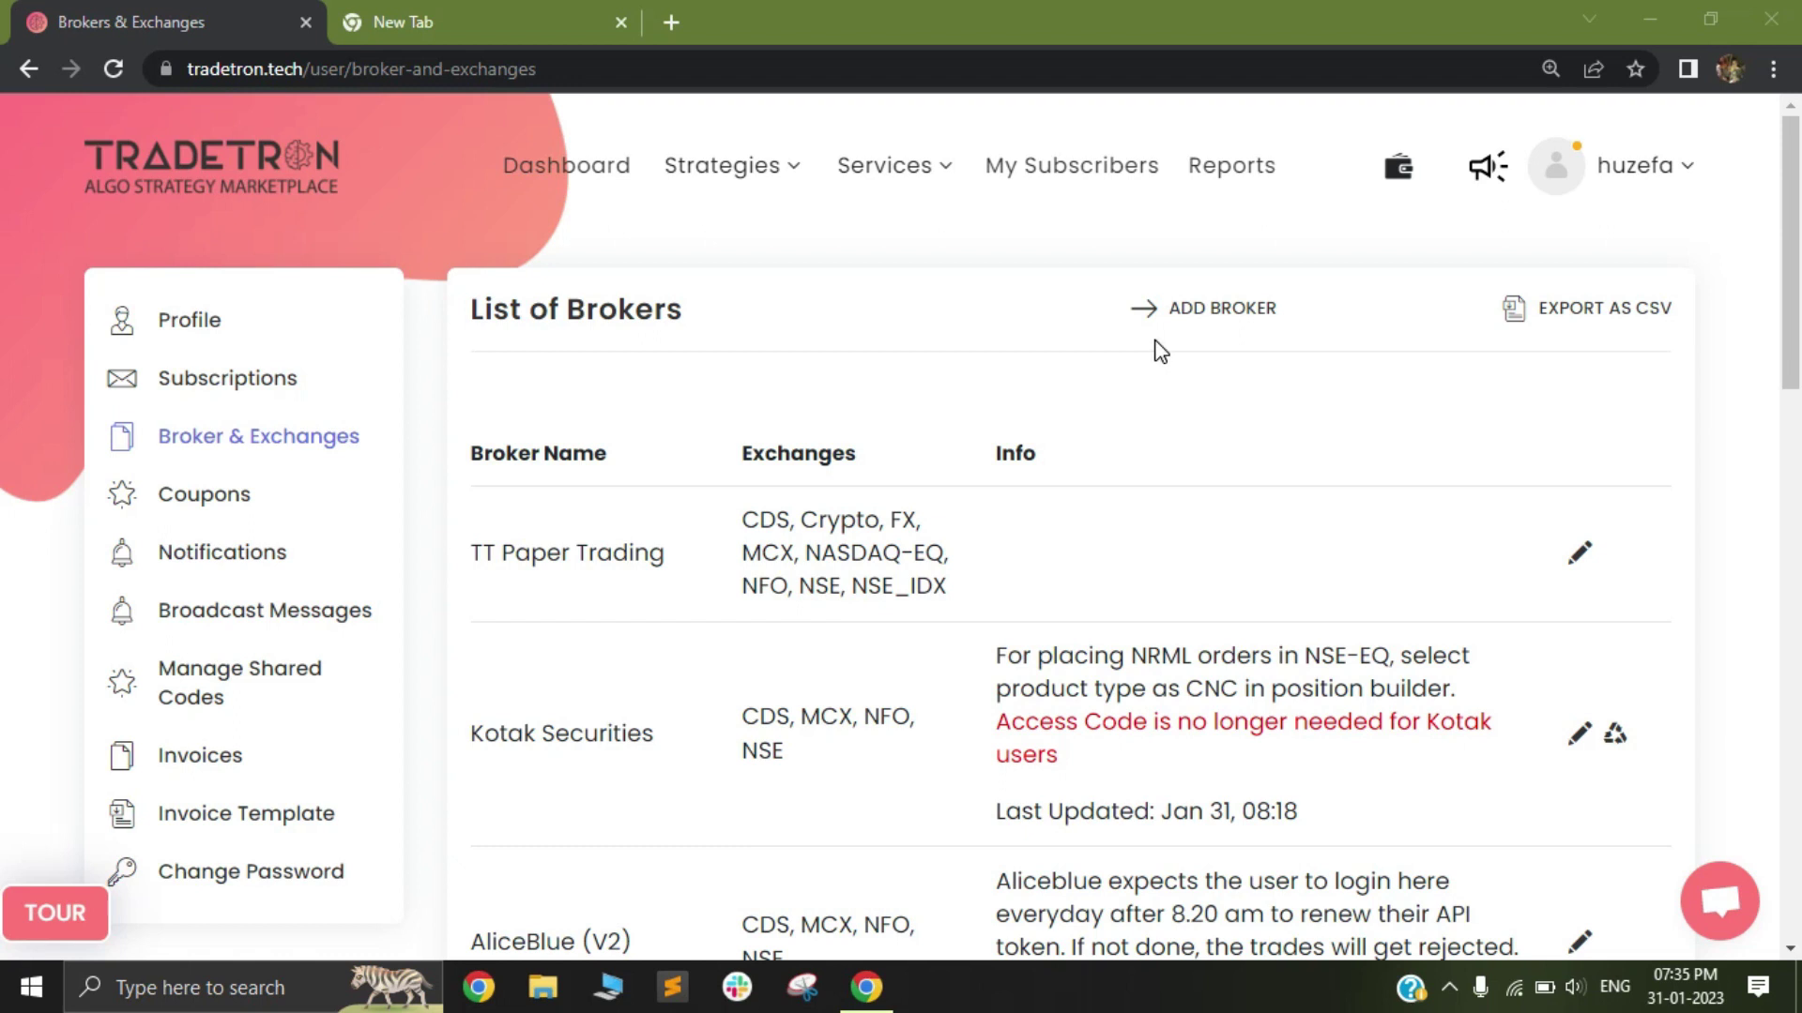
scroll(1189, 428, down, 1)
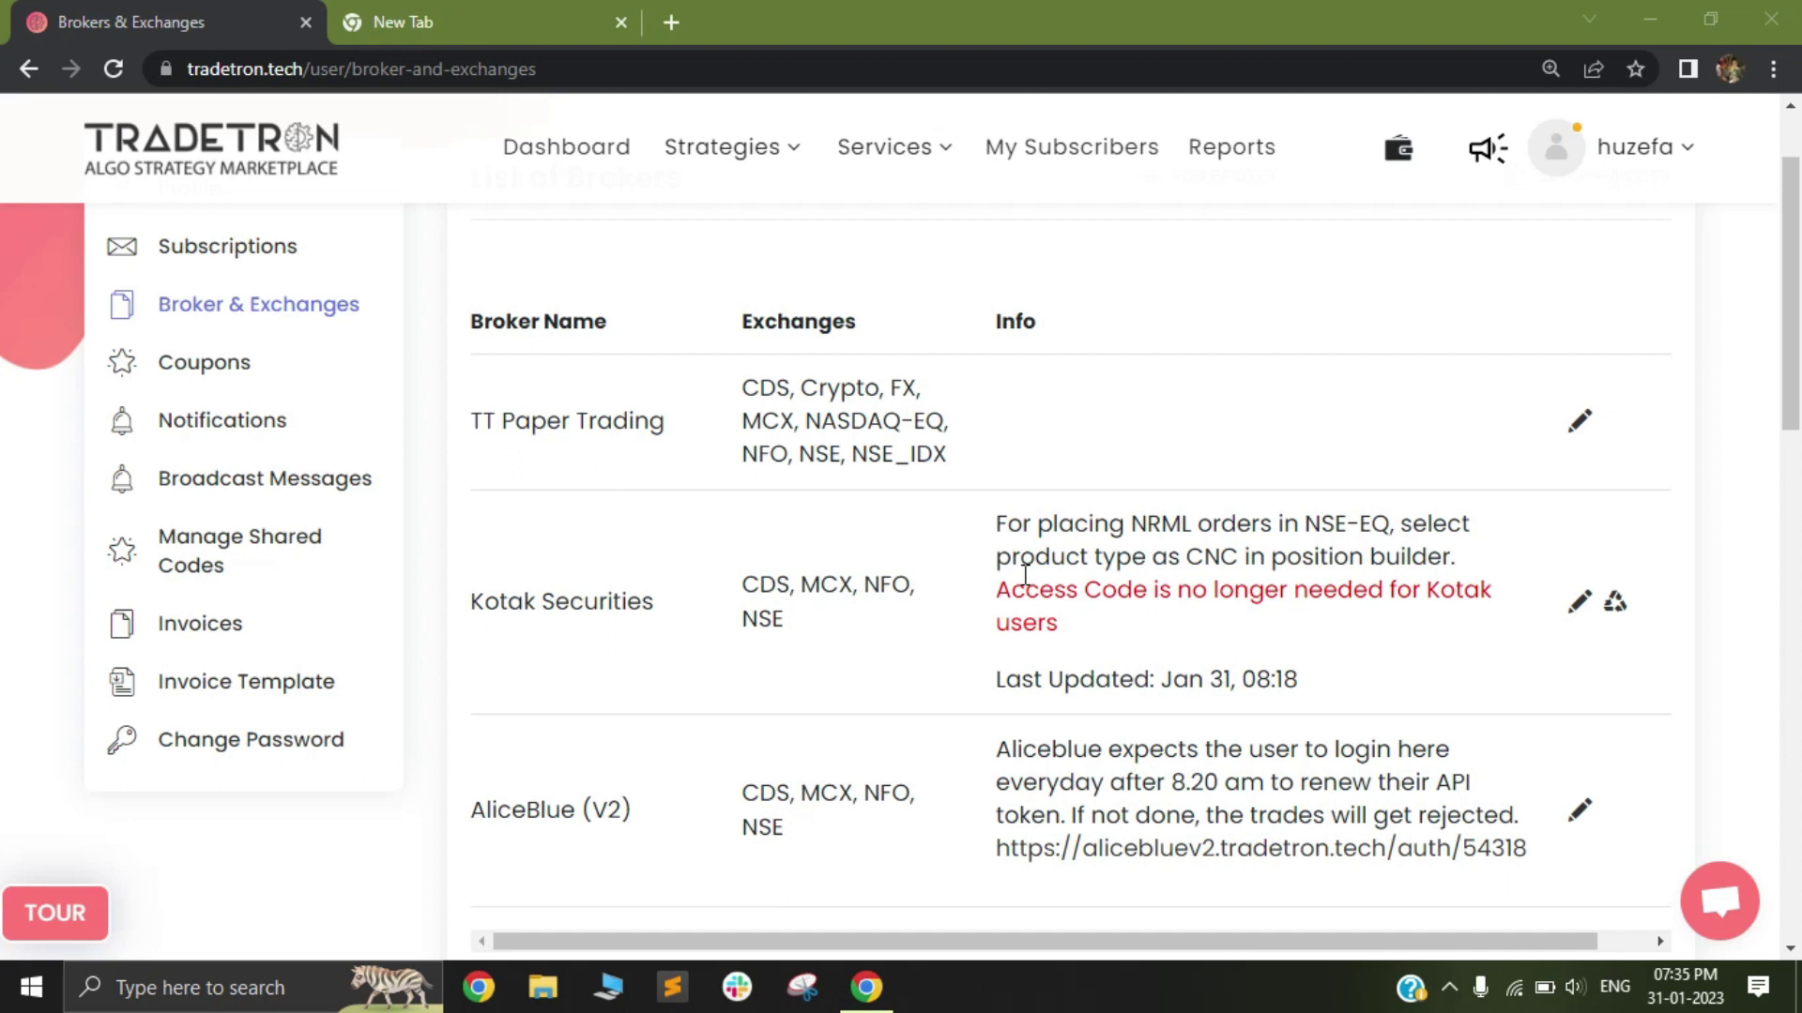
scroll(987, 647, down, 2)
drag(497, 664, 788, 679)
- Highlight the AliceBlue (V2) row, then start a new broker and browse the Select Broker list without choosing
click(965, 673)
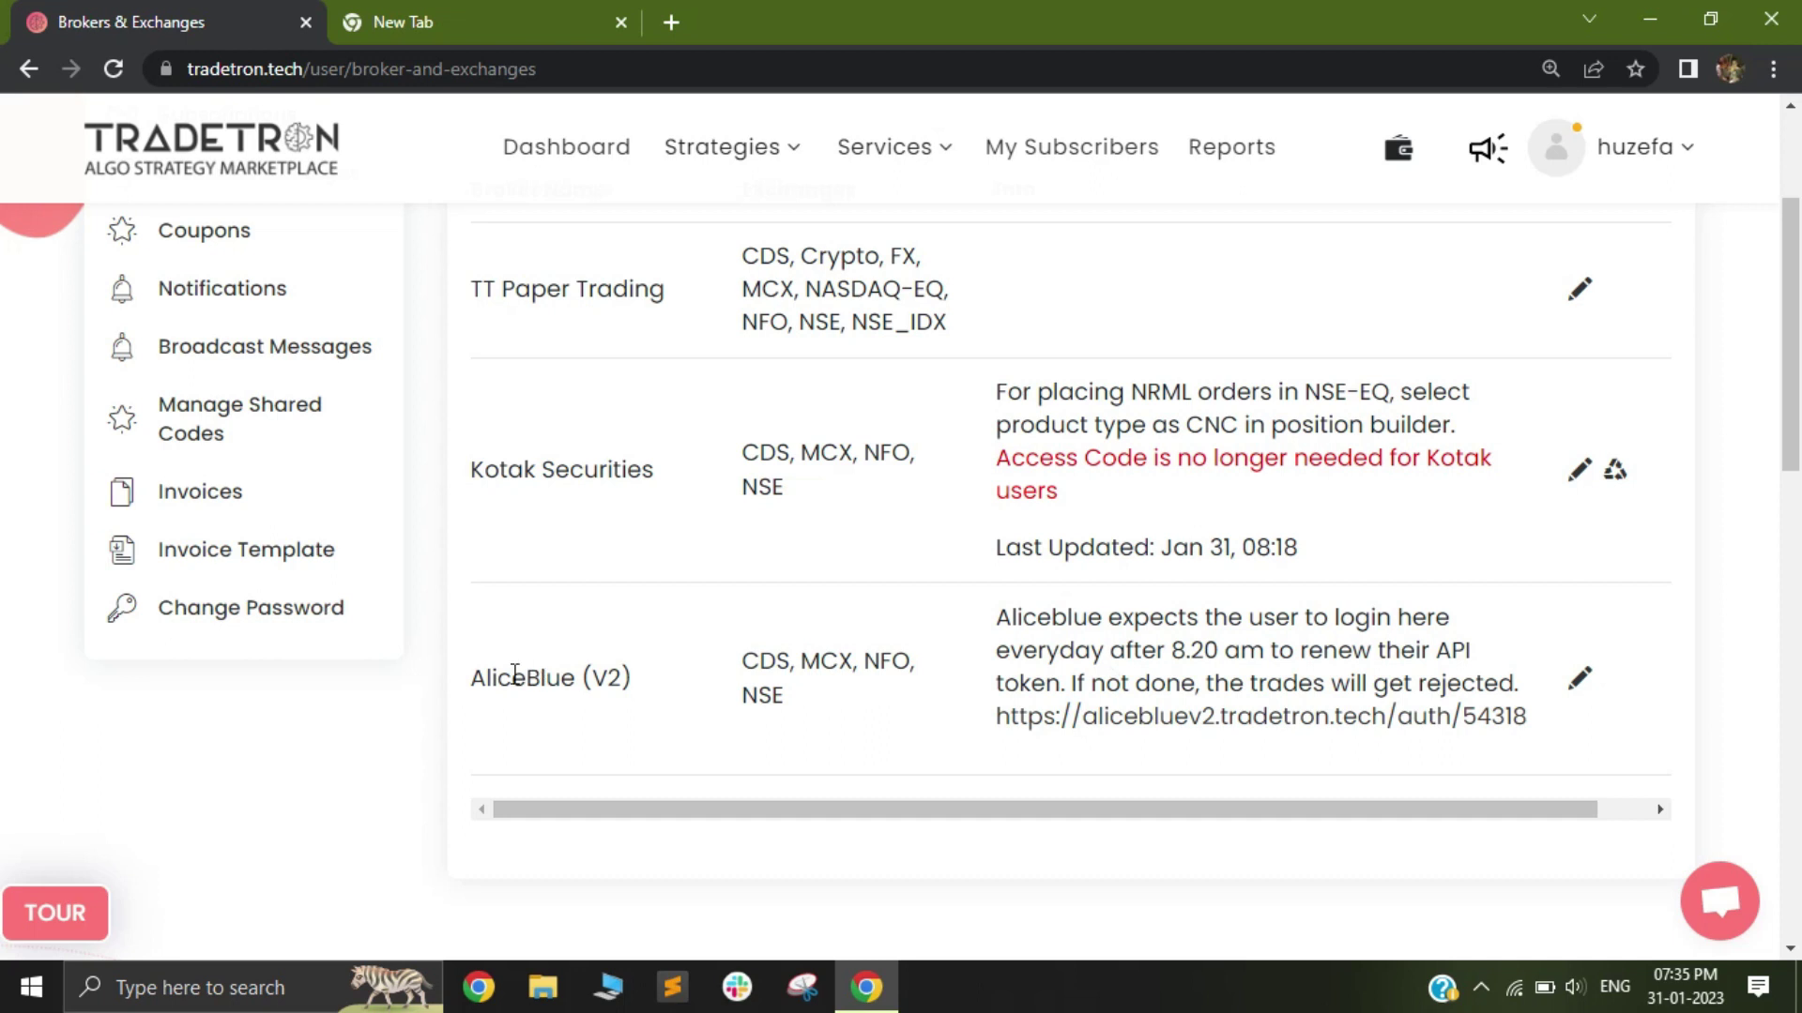
mouse_move(500, 677)
mouse_down()
mouse_move(1068, 673)
mouse_move(1323, 718)
mouse_up()
scroll(1066, 563, up, 3)
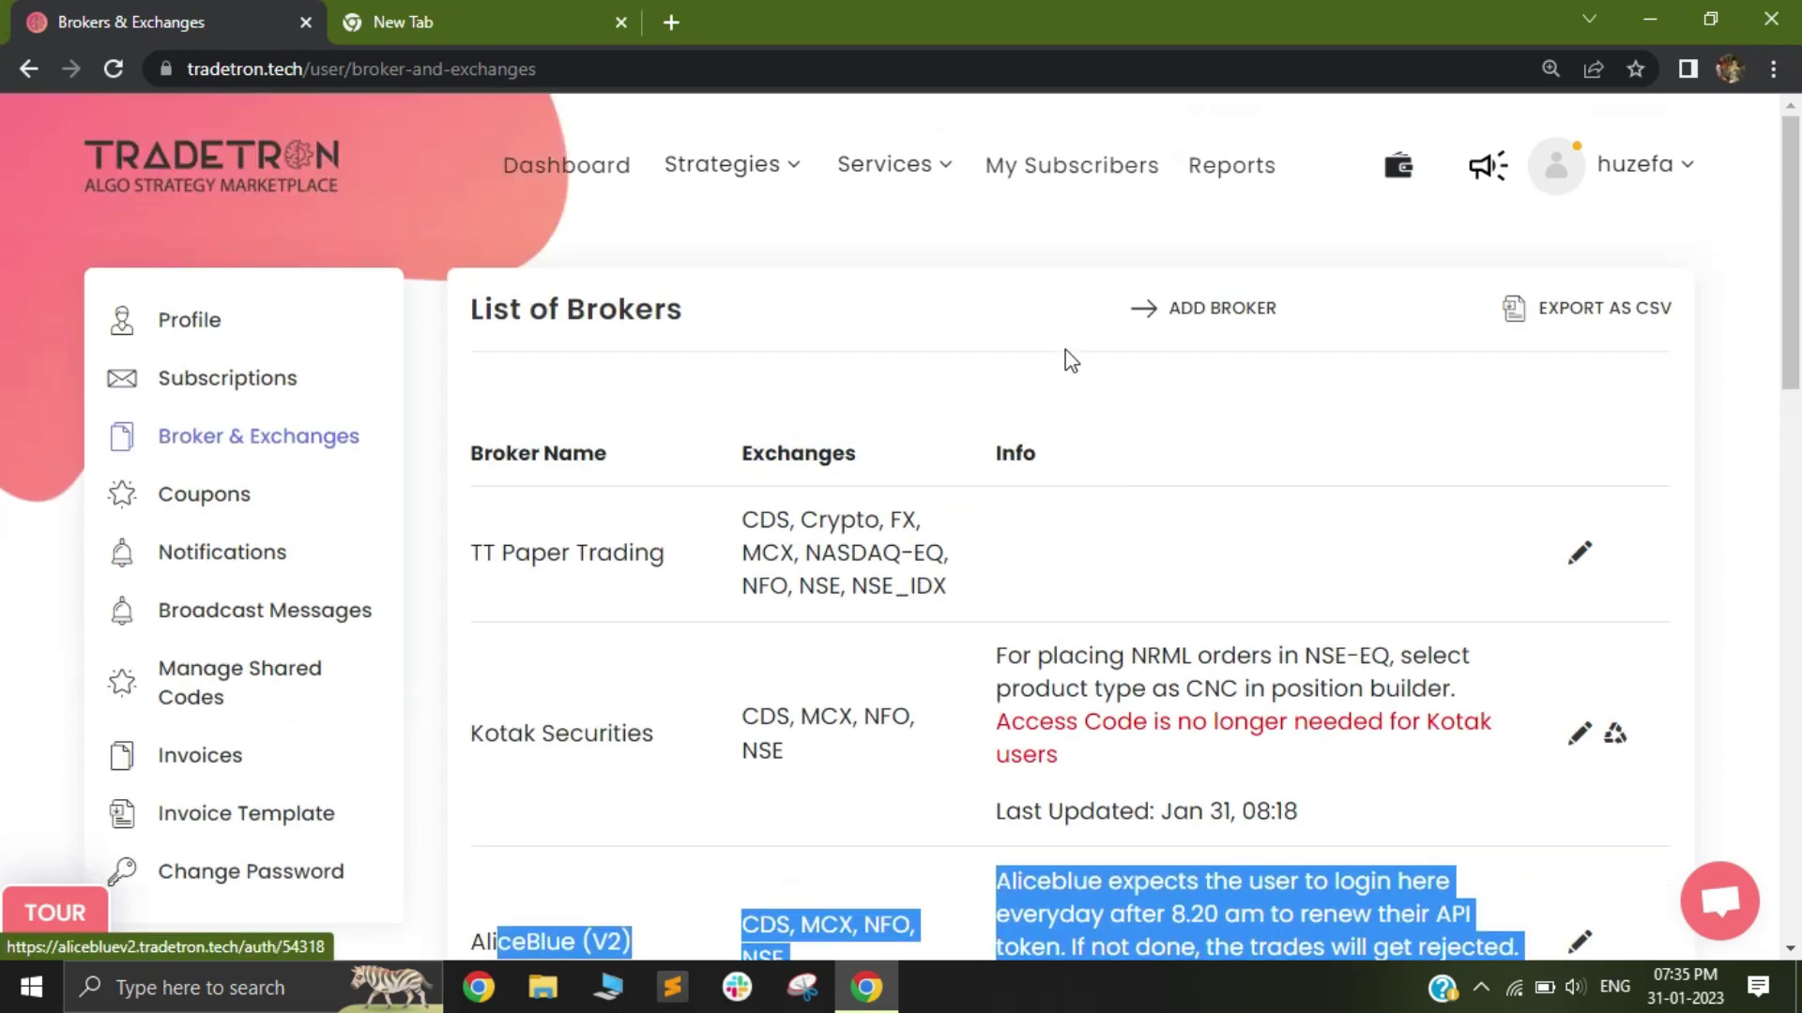
click(1223, 309)
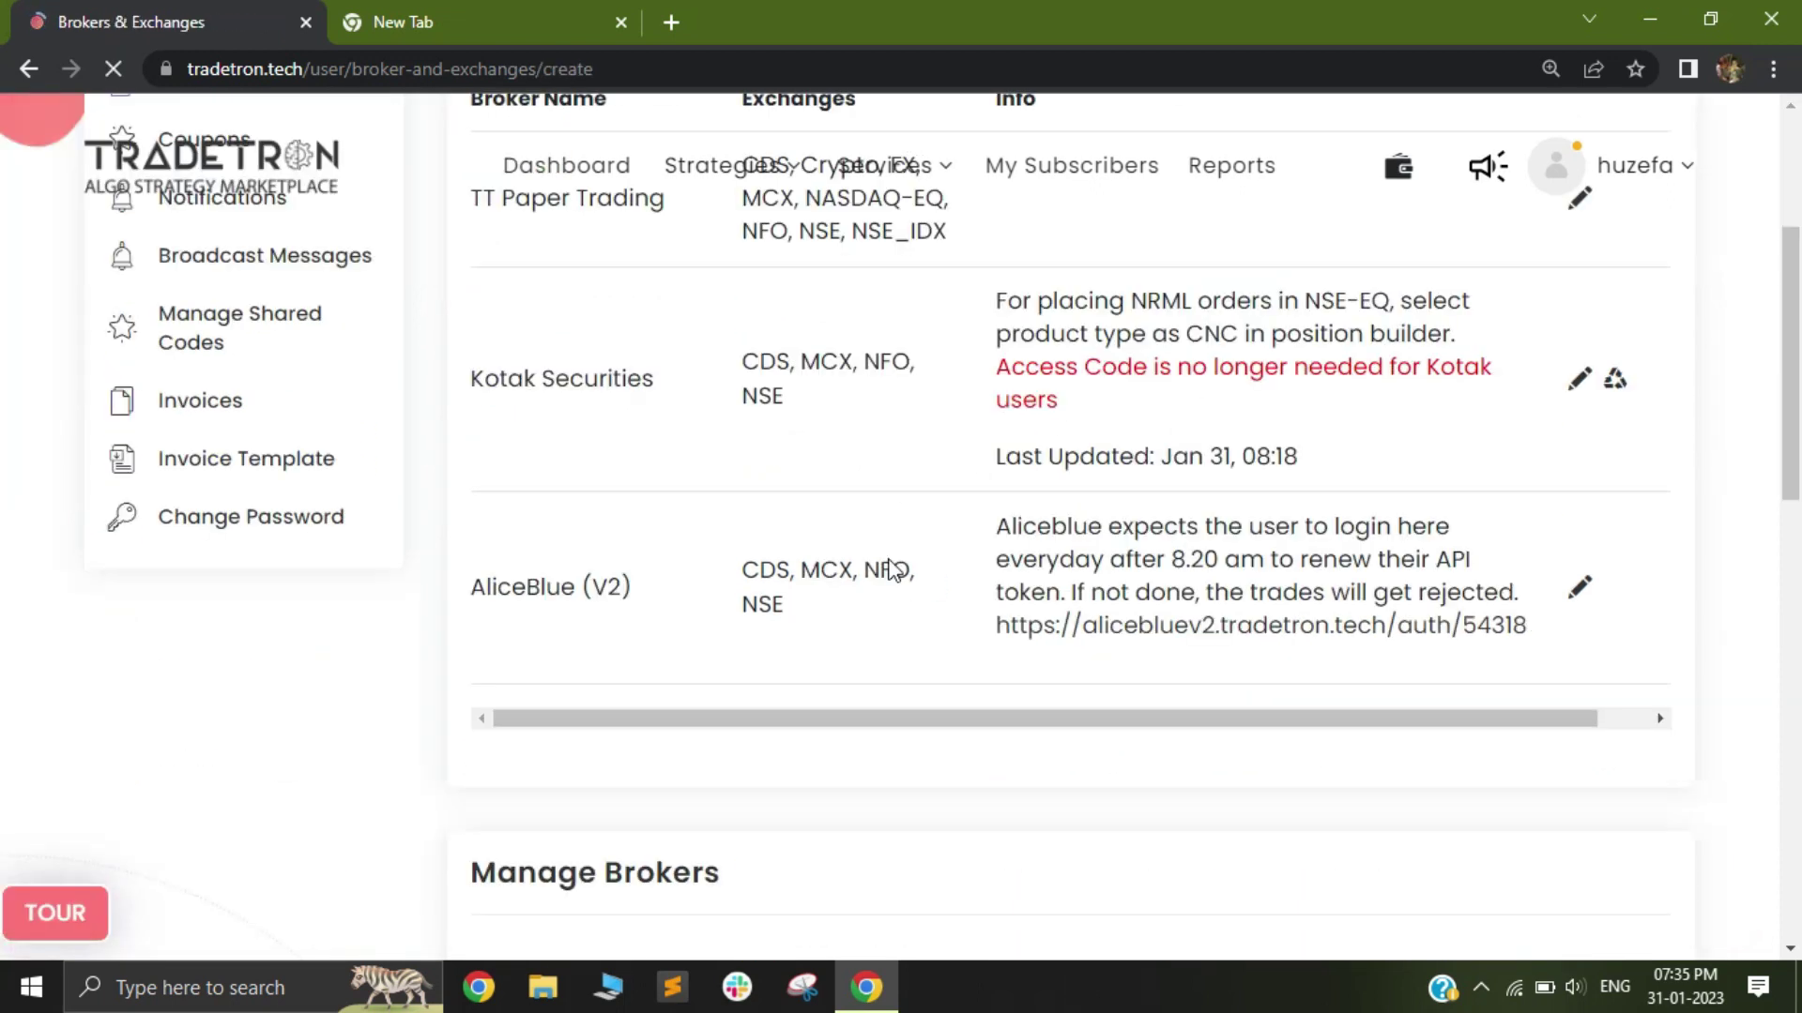
click(826, 361)
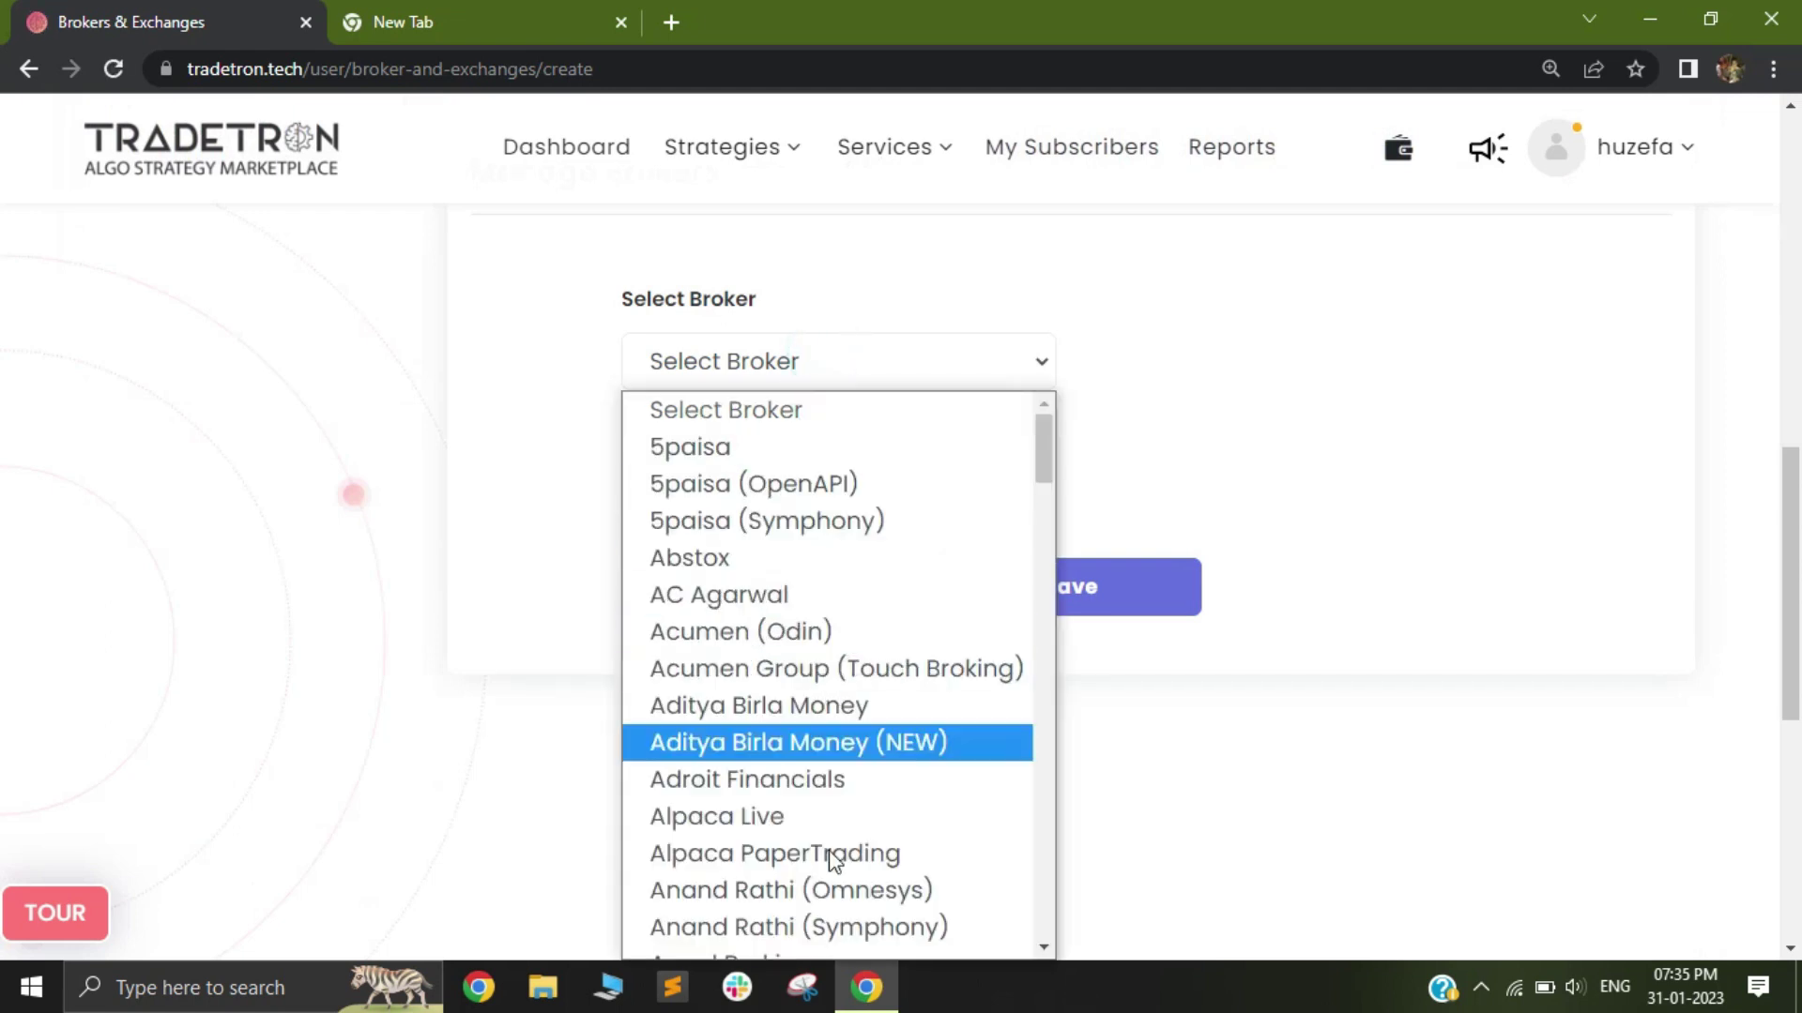
scroll(845, 732, down, 1)
scroll(857, 784, down, 3)
scroll(867, 697, up, 1)
scroll(868, 696, up, 4)
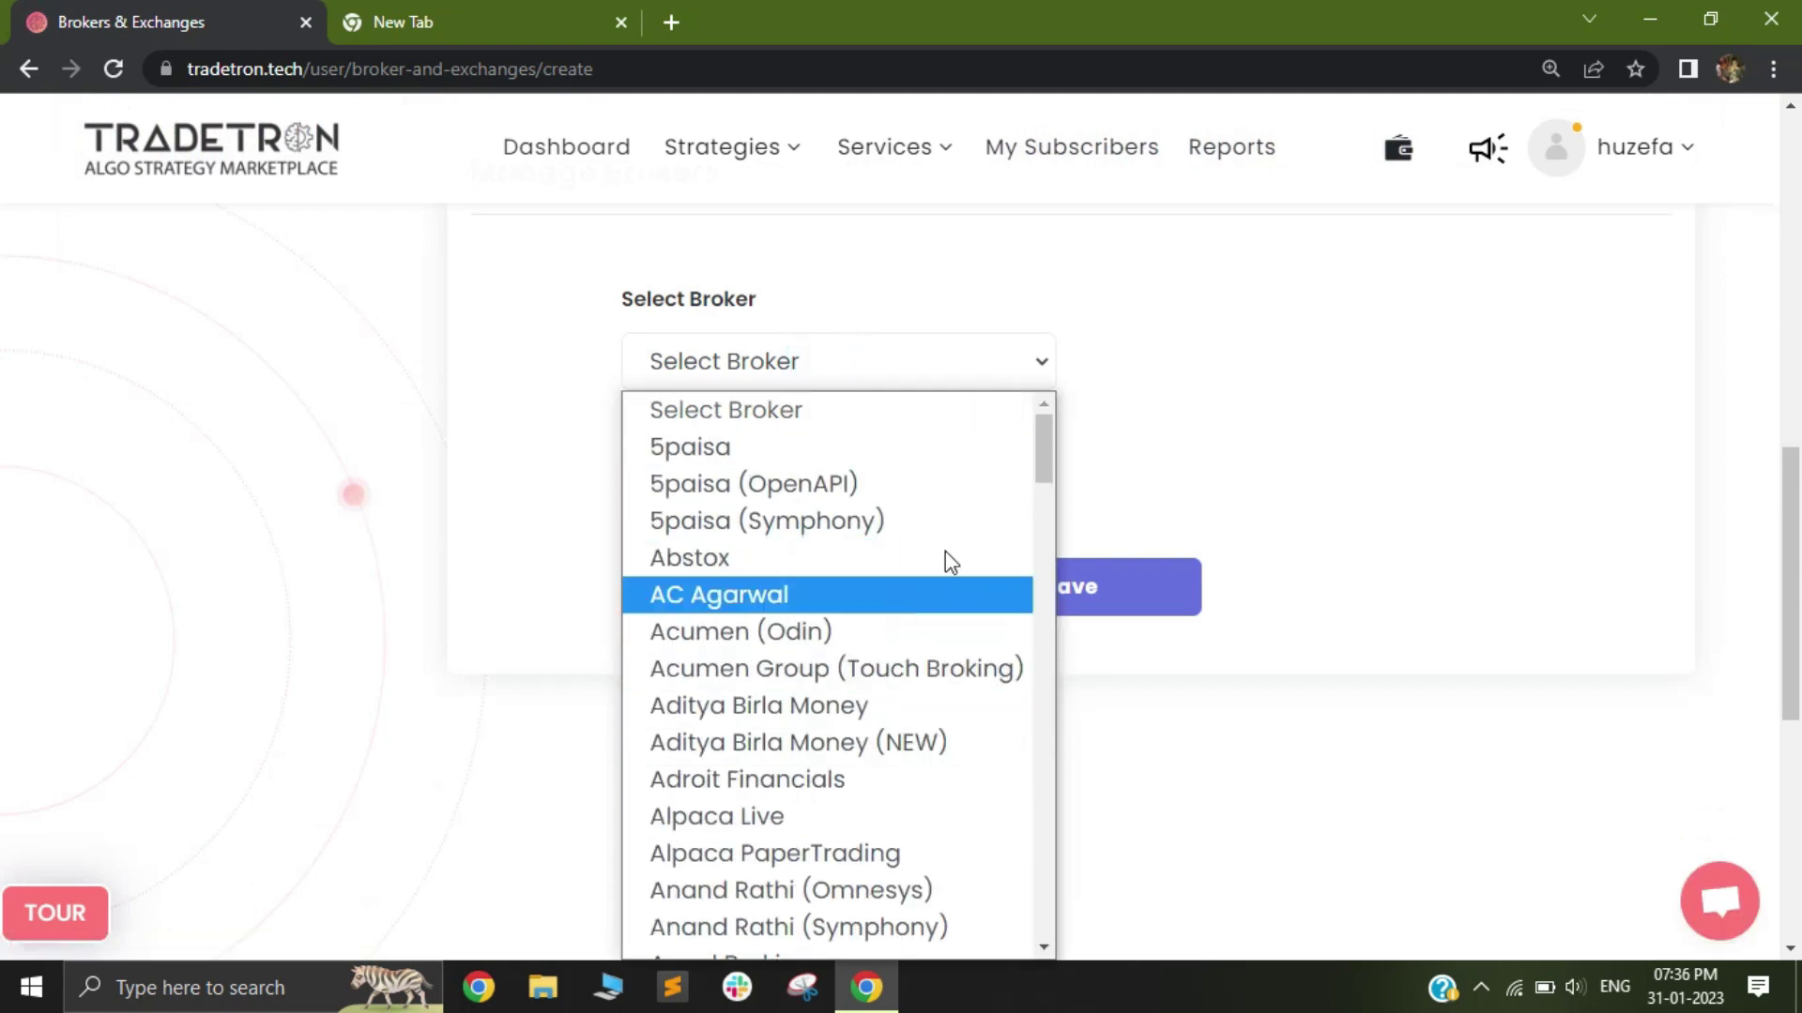
click(1162, 432)
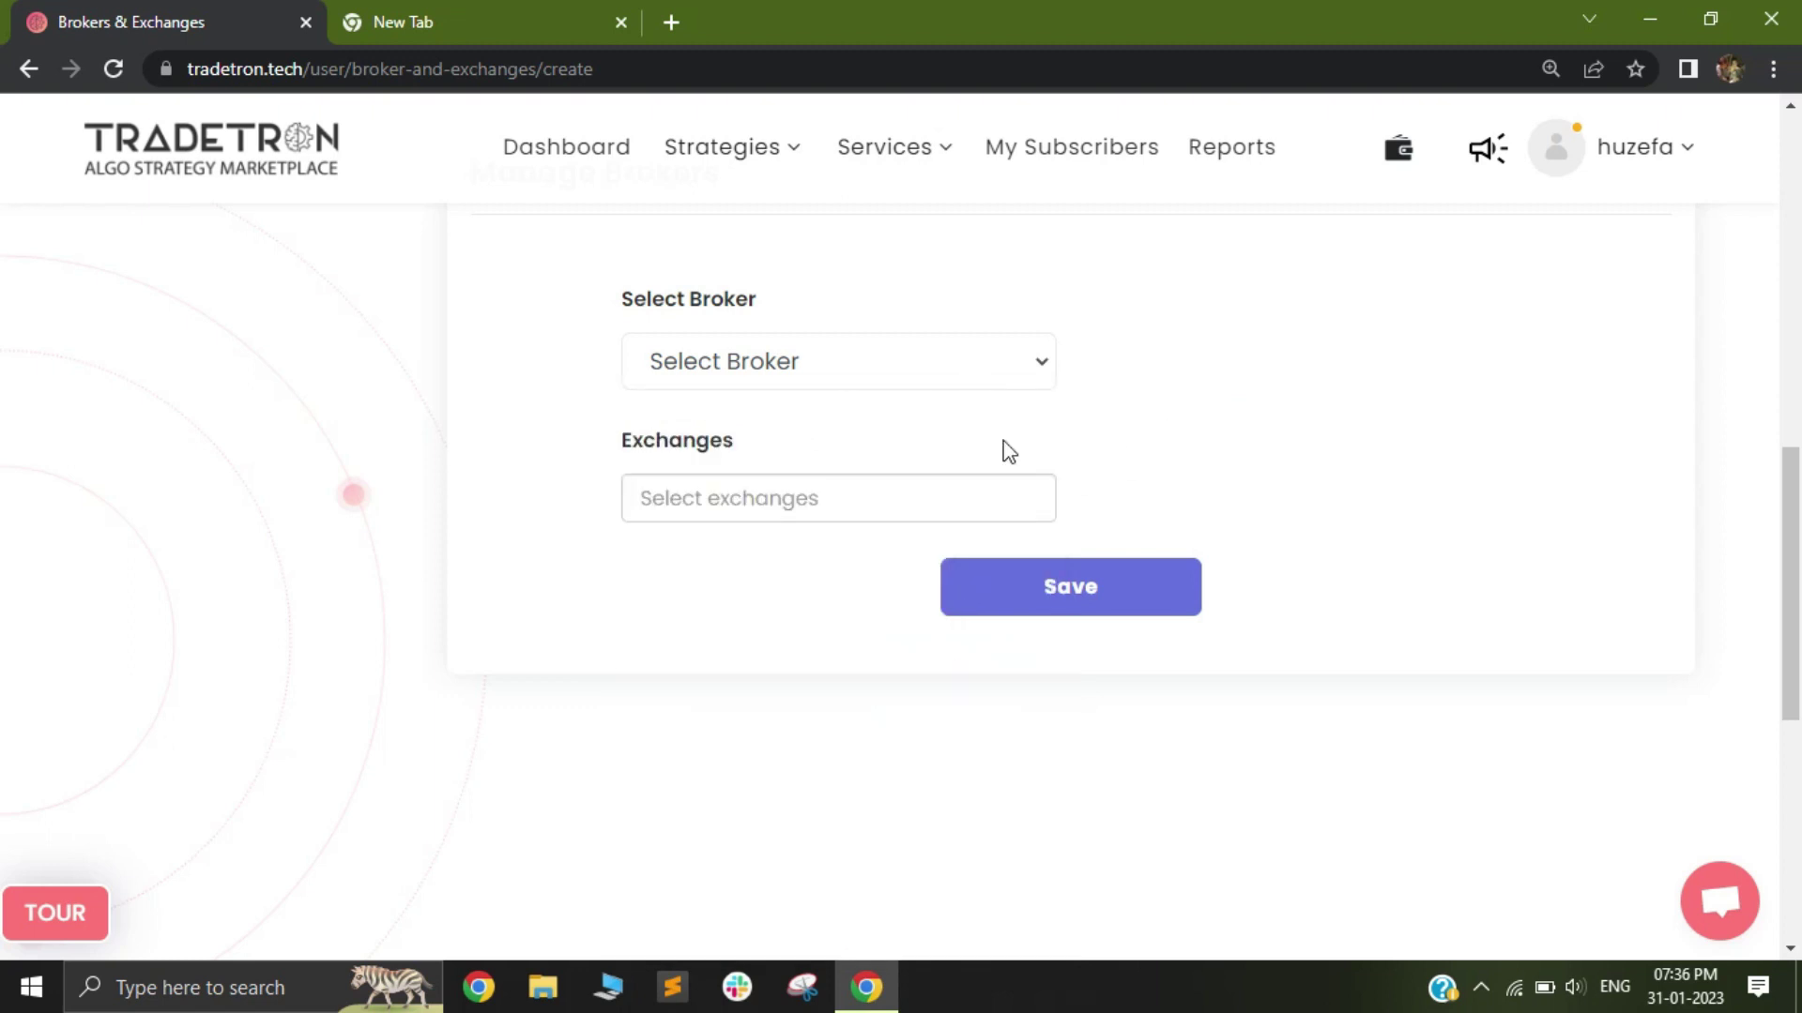
scroll(1007, 450, up, 3)
scroll(1109, 513, up, 3)
scroll(1267, 352, up, 4)
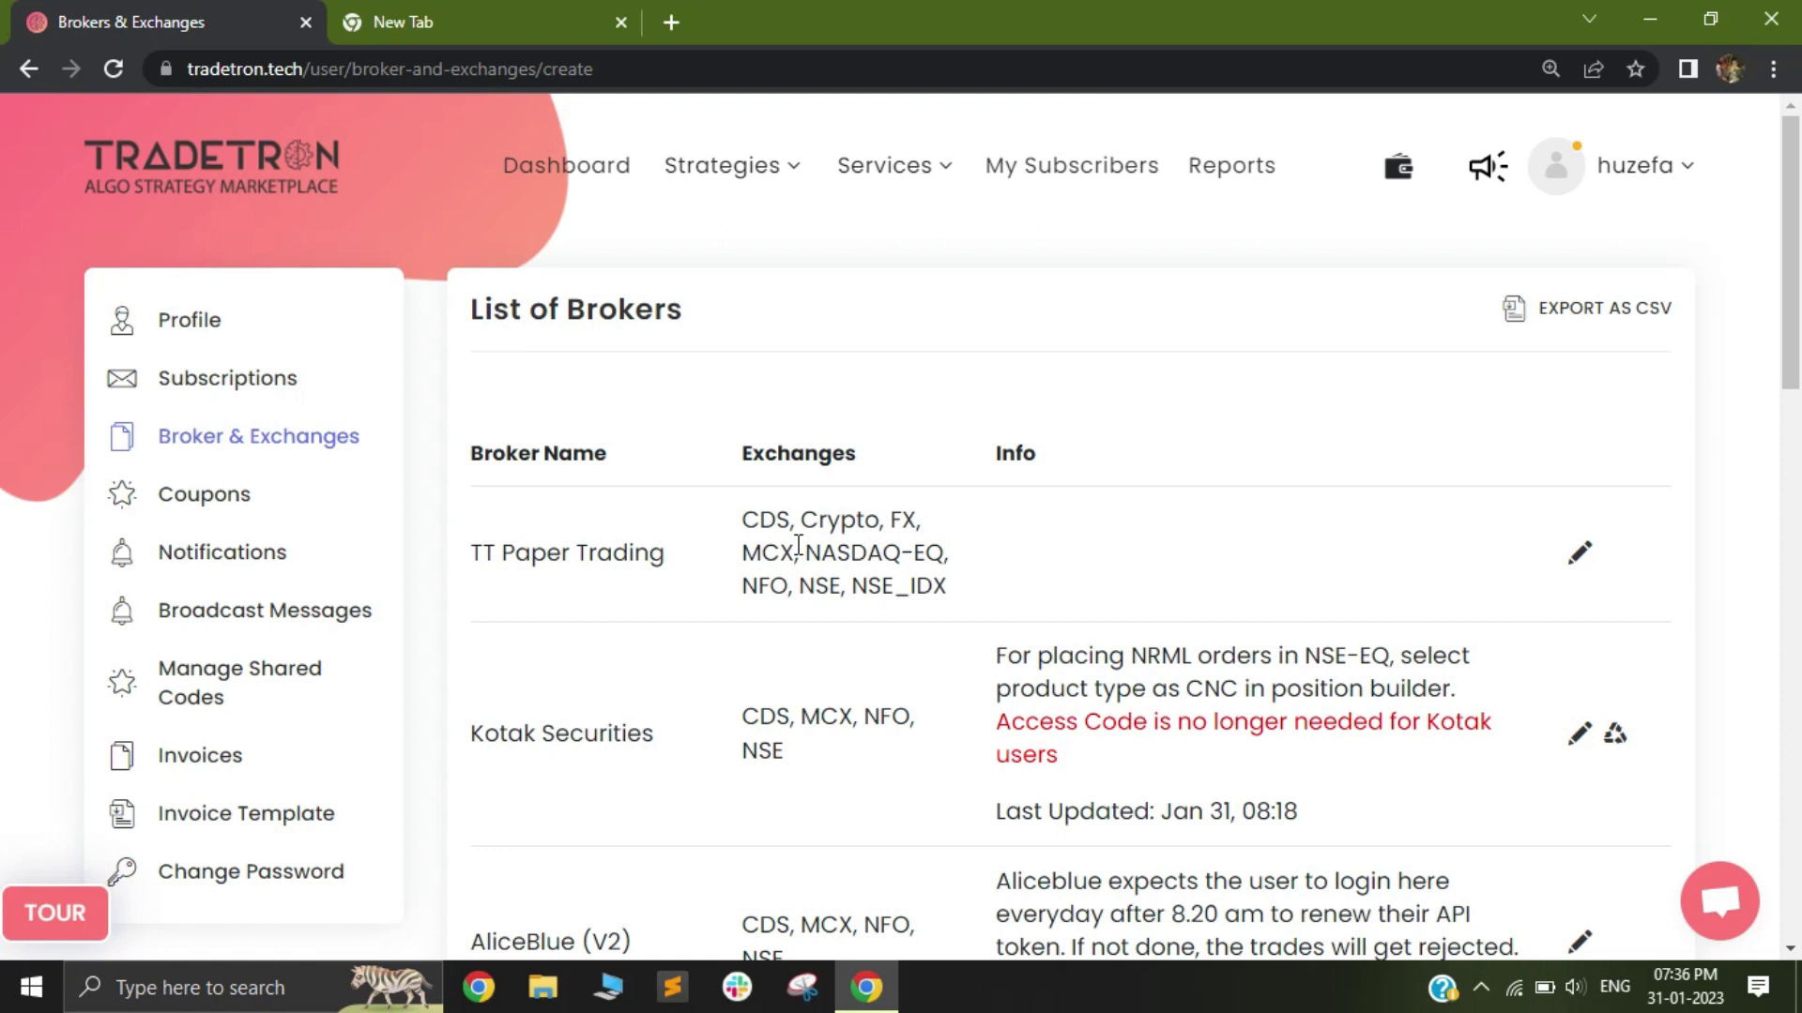
- Load tradetron.tech in a new private Chrome window and bring up its Sign in form
key(ctrl+shift+n)
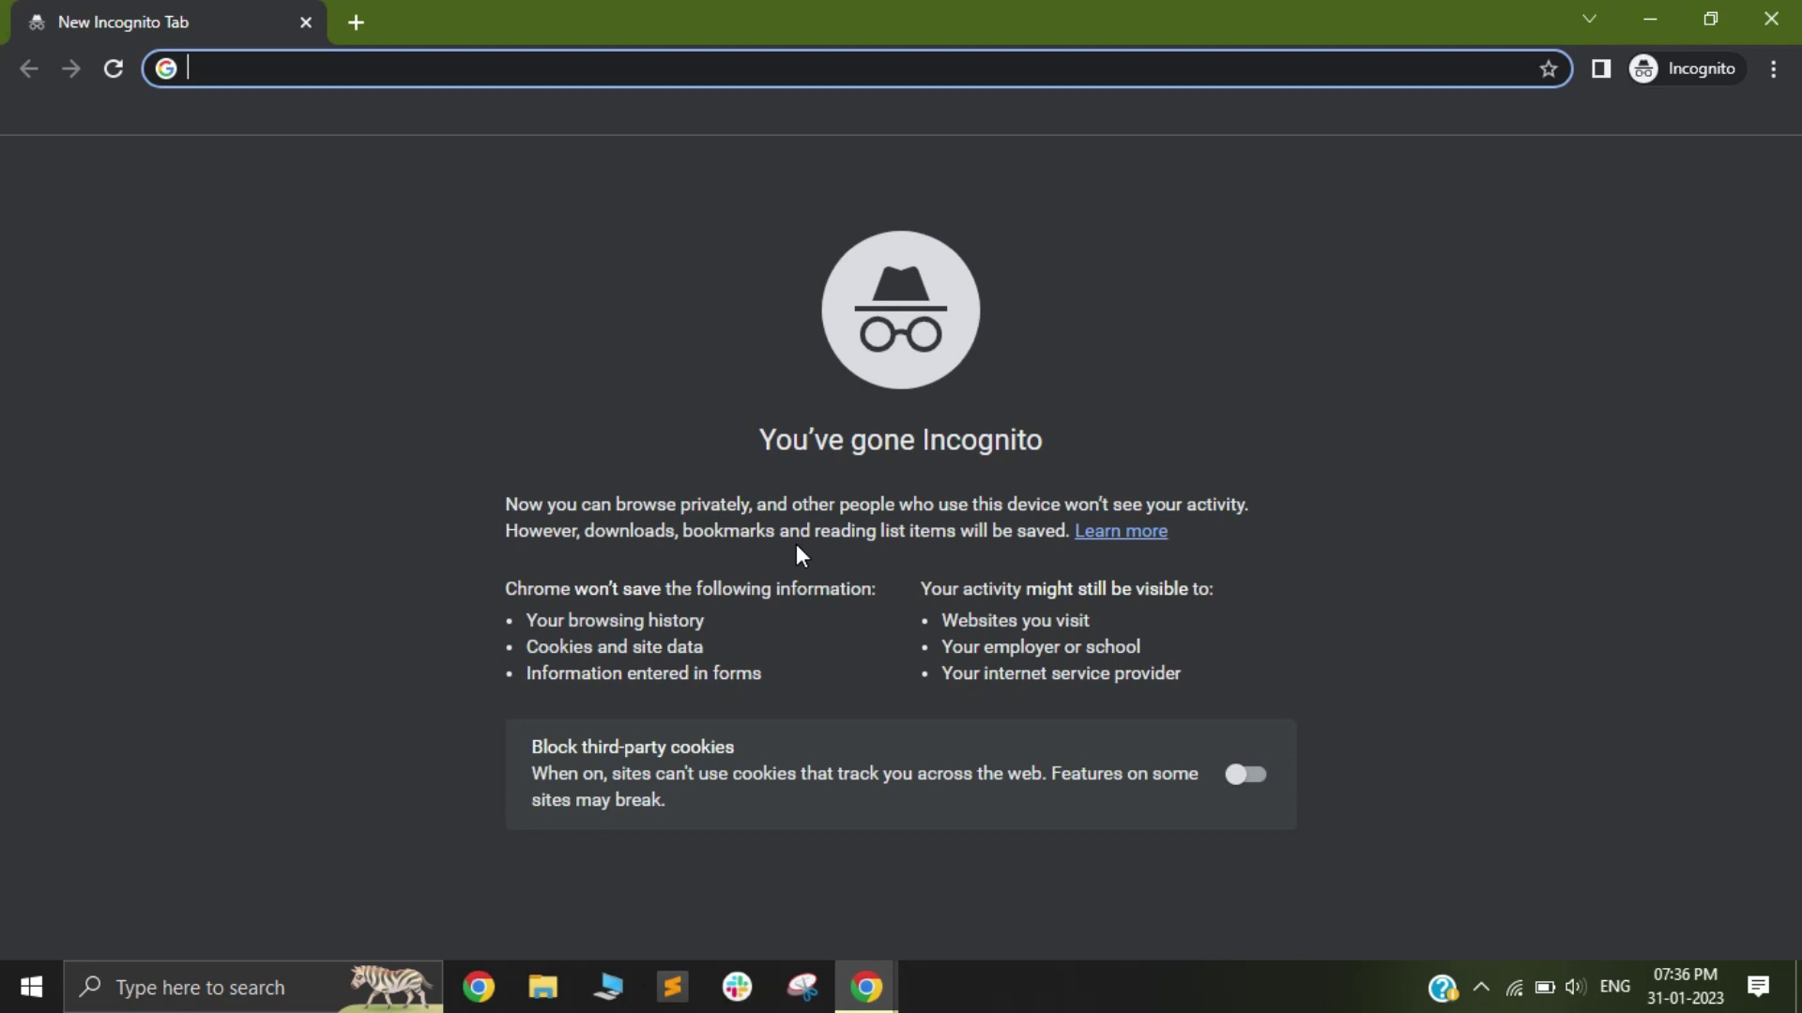
text(trade)
click(247, 117)
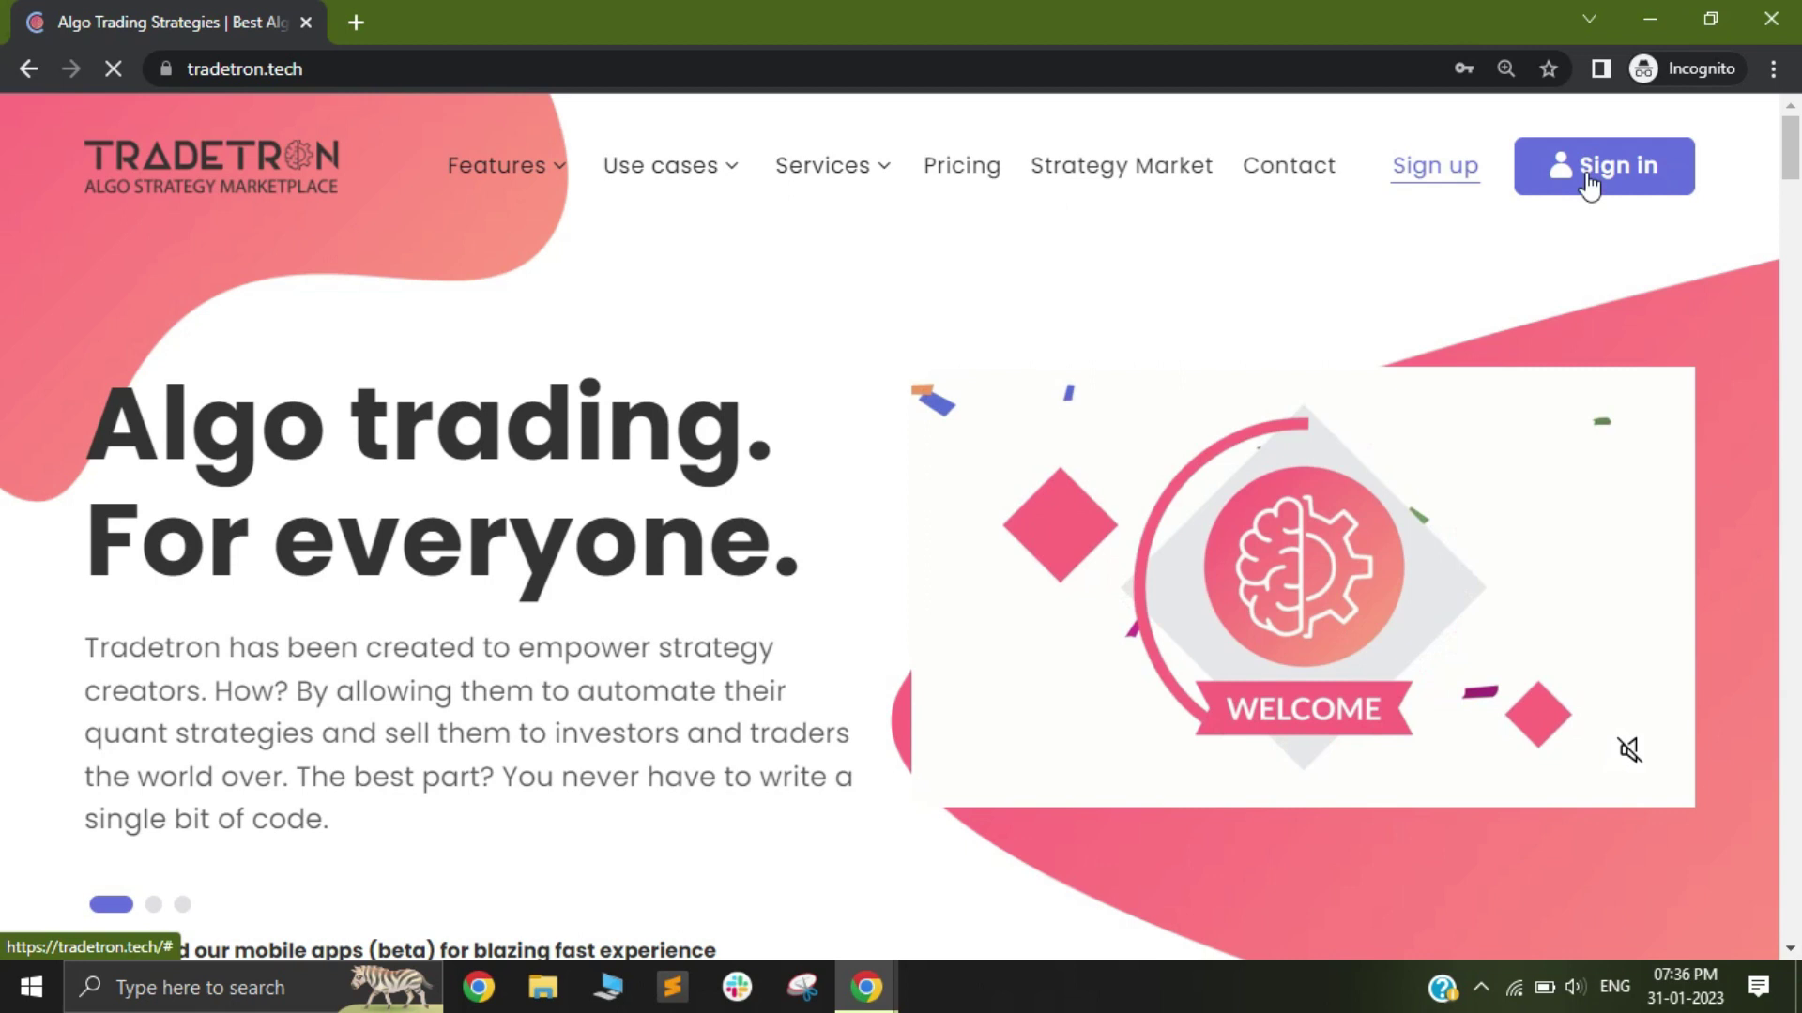
click(1606, 172)
scroll(772, 608, down, 2)
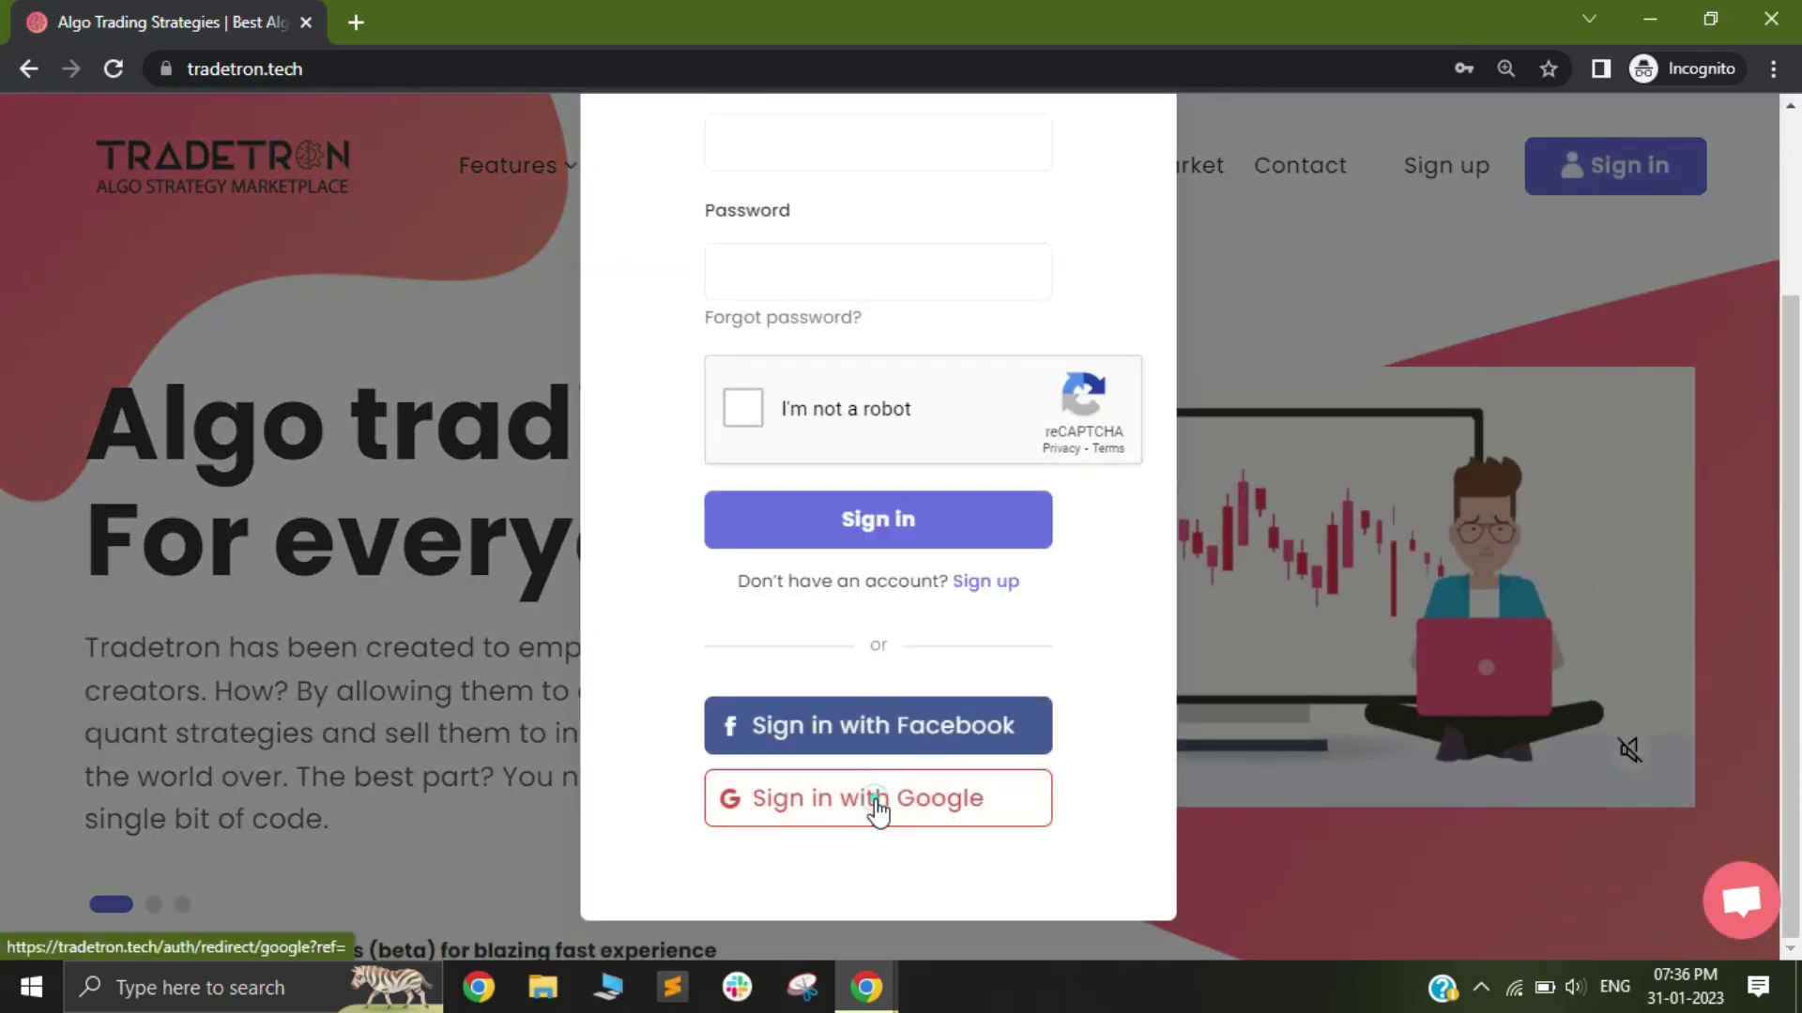
- Sign in to Tradetron with Google, using the saved account email and its password
click(879, 798)
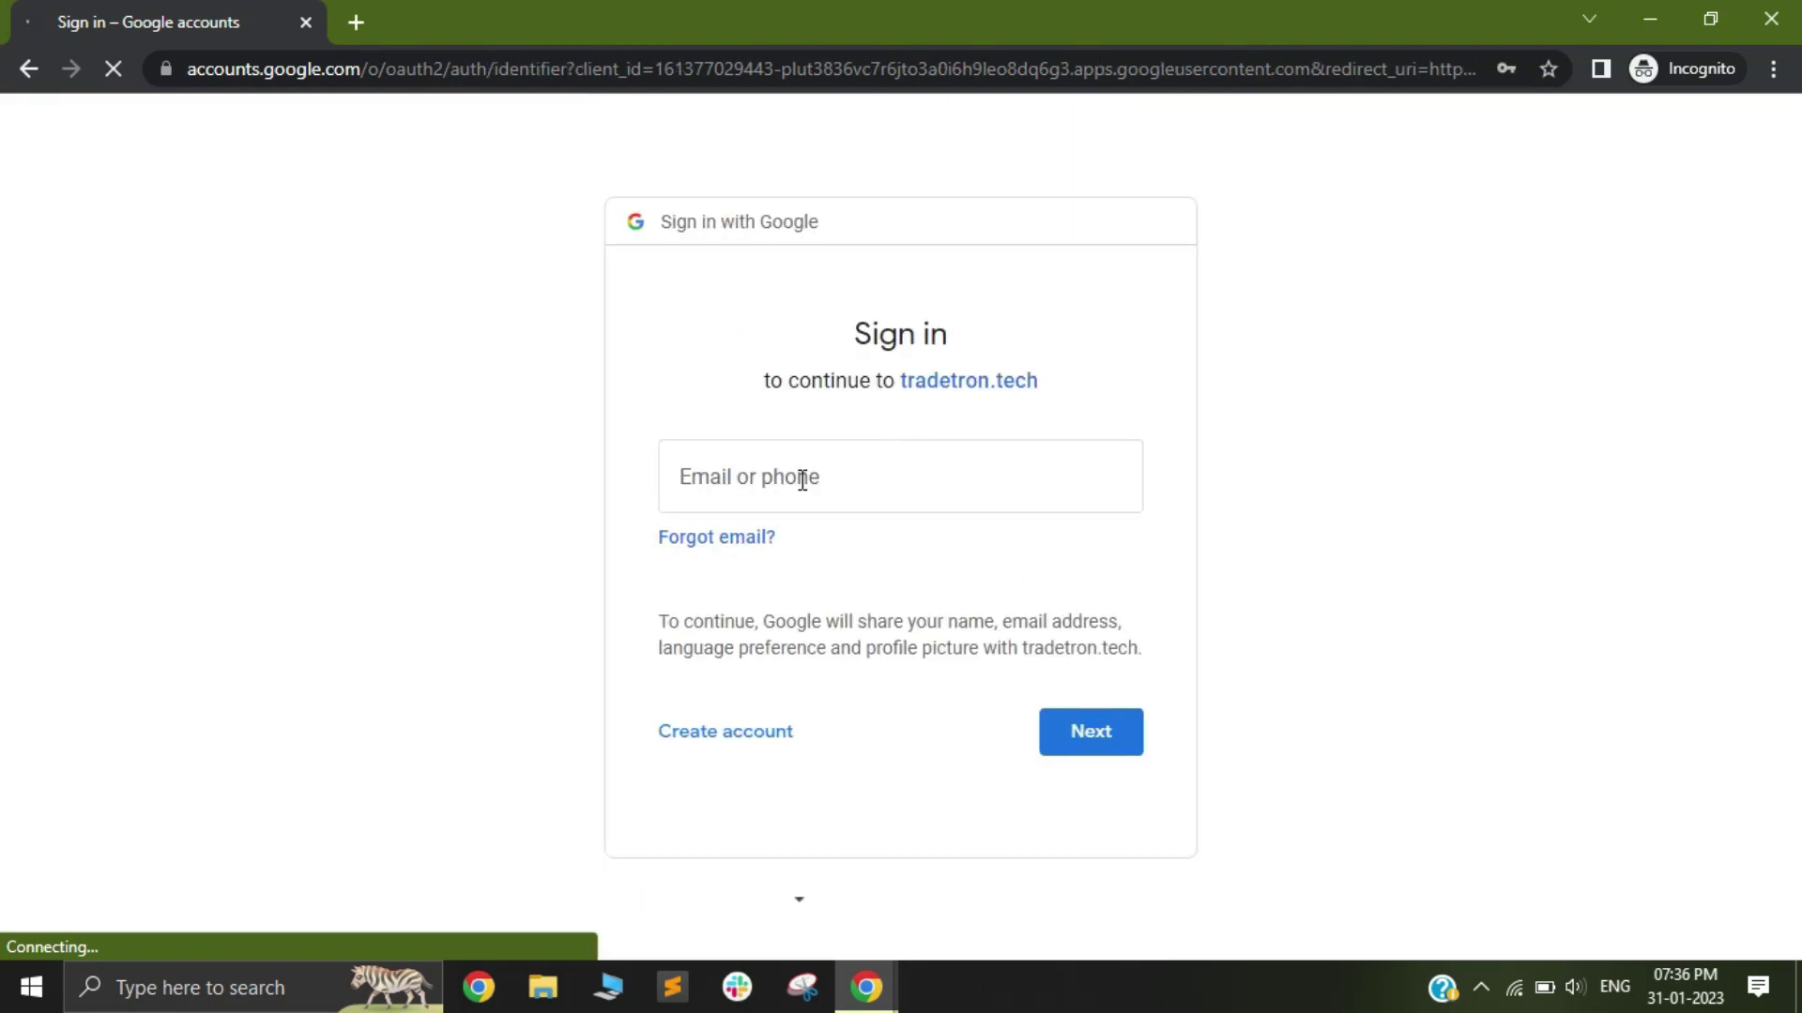
click(802, 475)
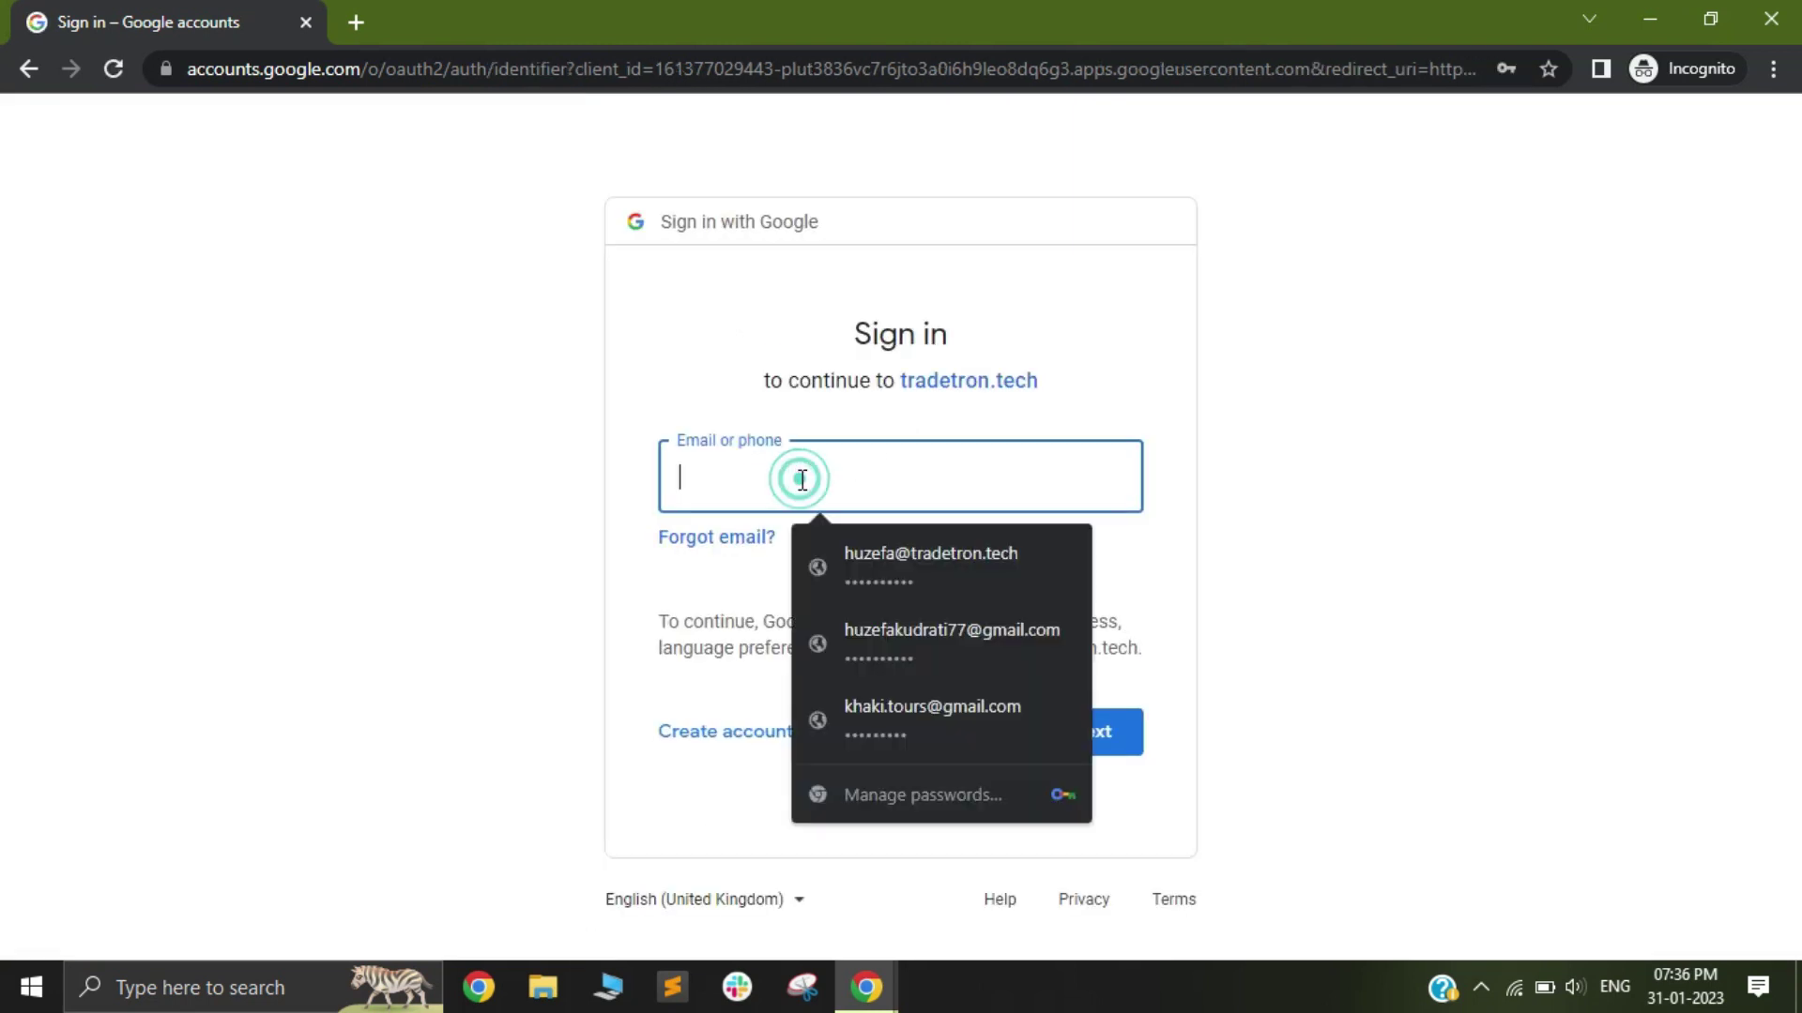
click(917, 558)
click(1093, 734)
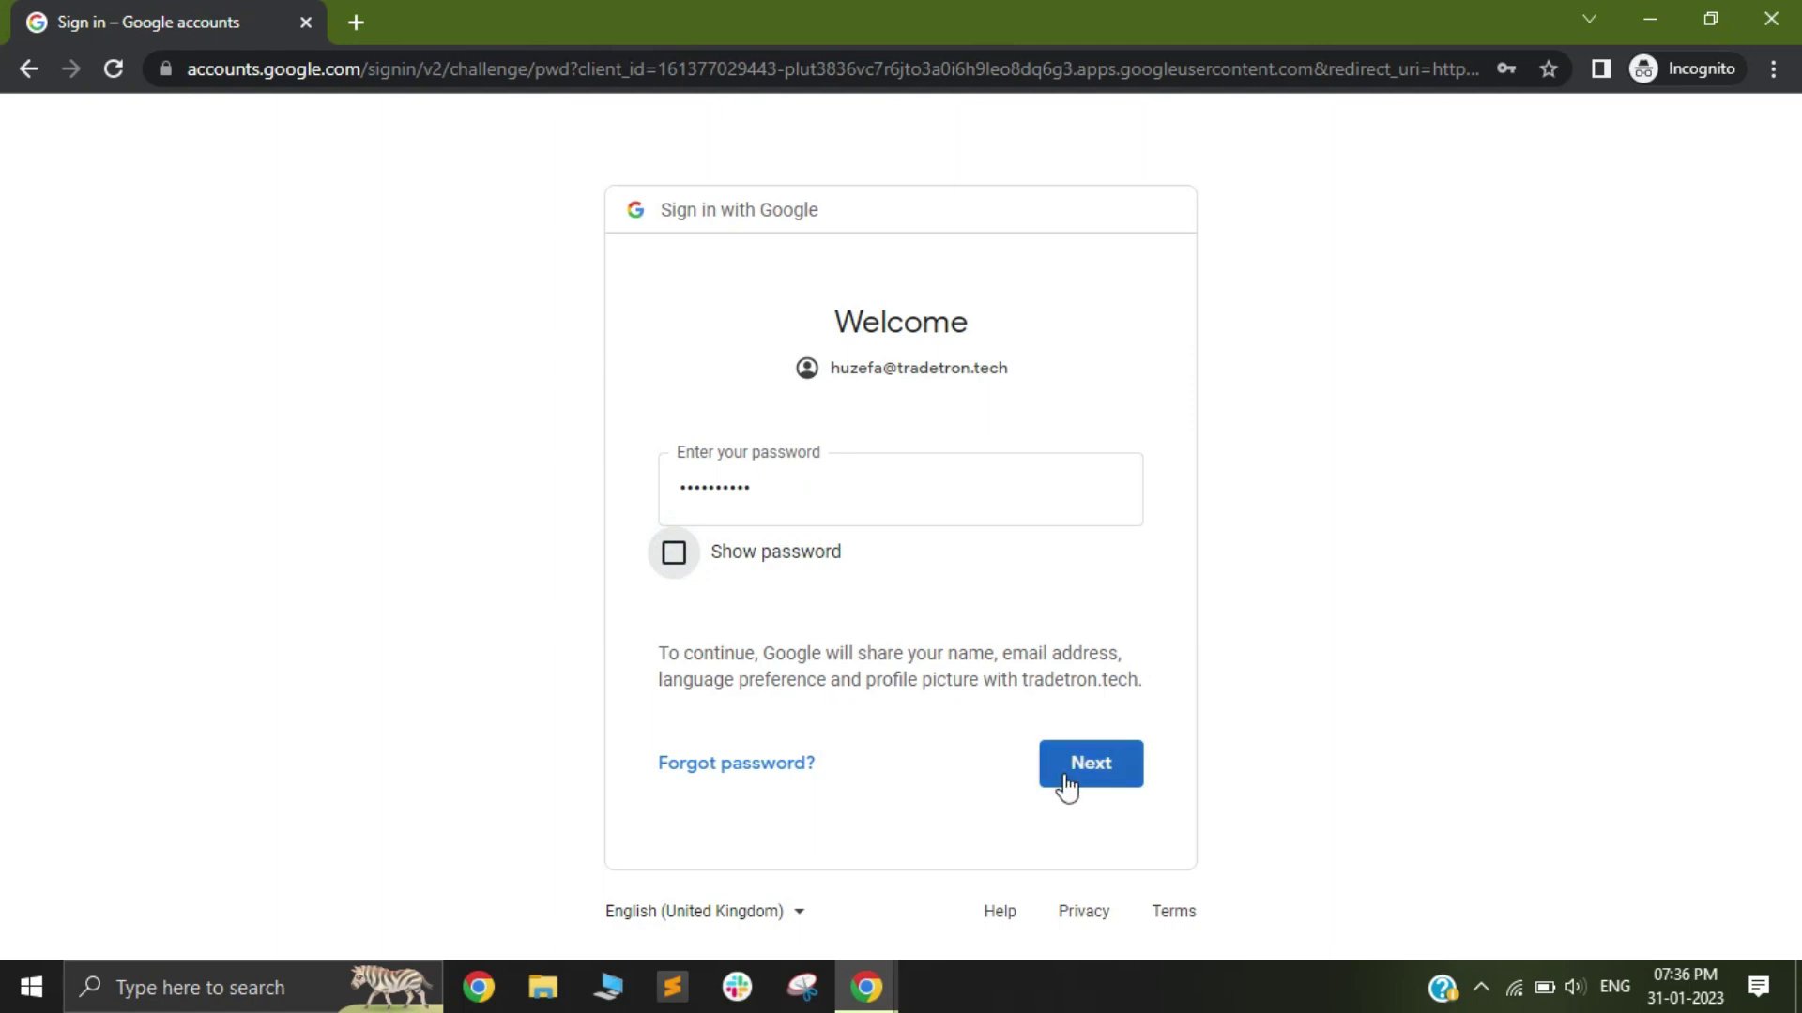
click(1087, 768)
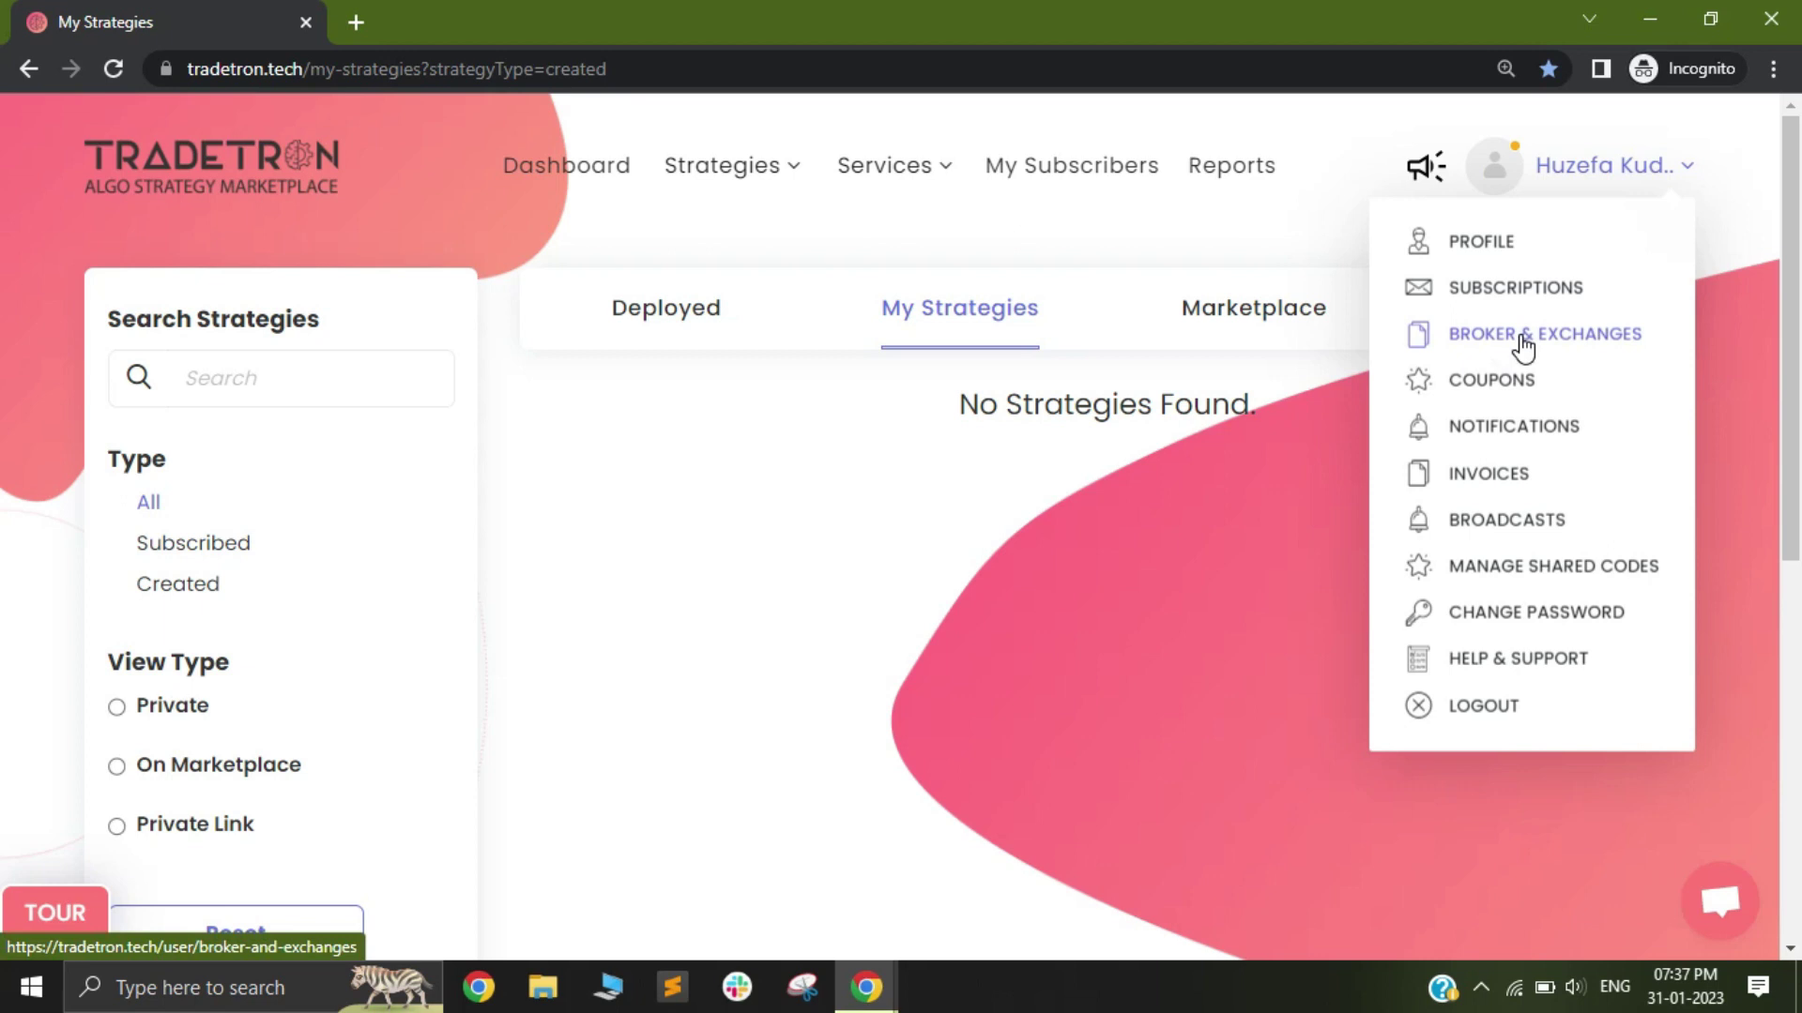
- Go to the second account's Broker & Exchanges page, which lists only TT Paper Trading
click(1520, 342)
scroll(954, 567, down, 2)
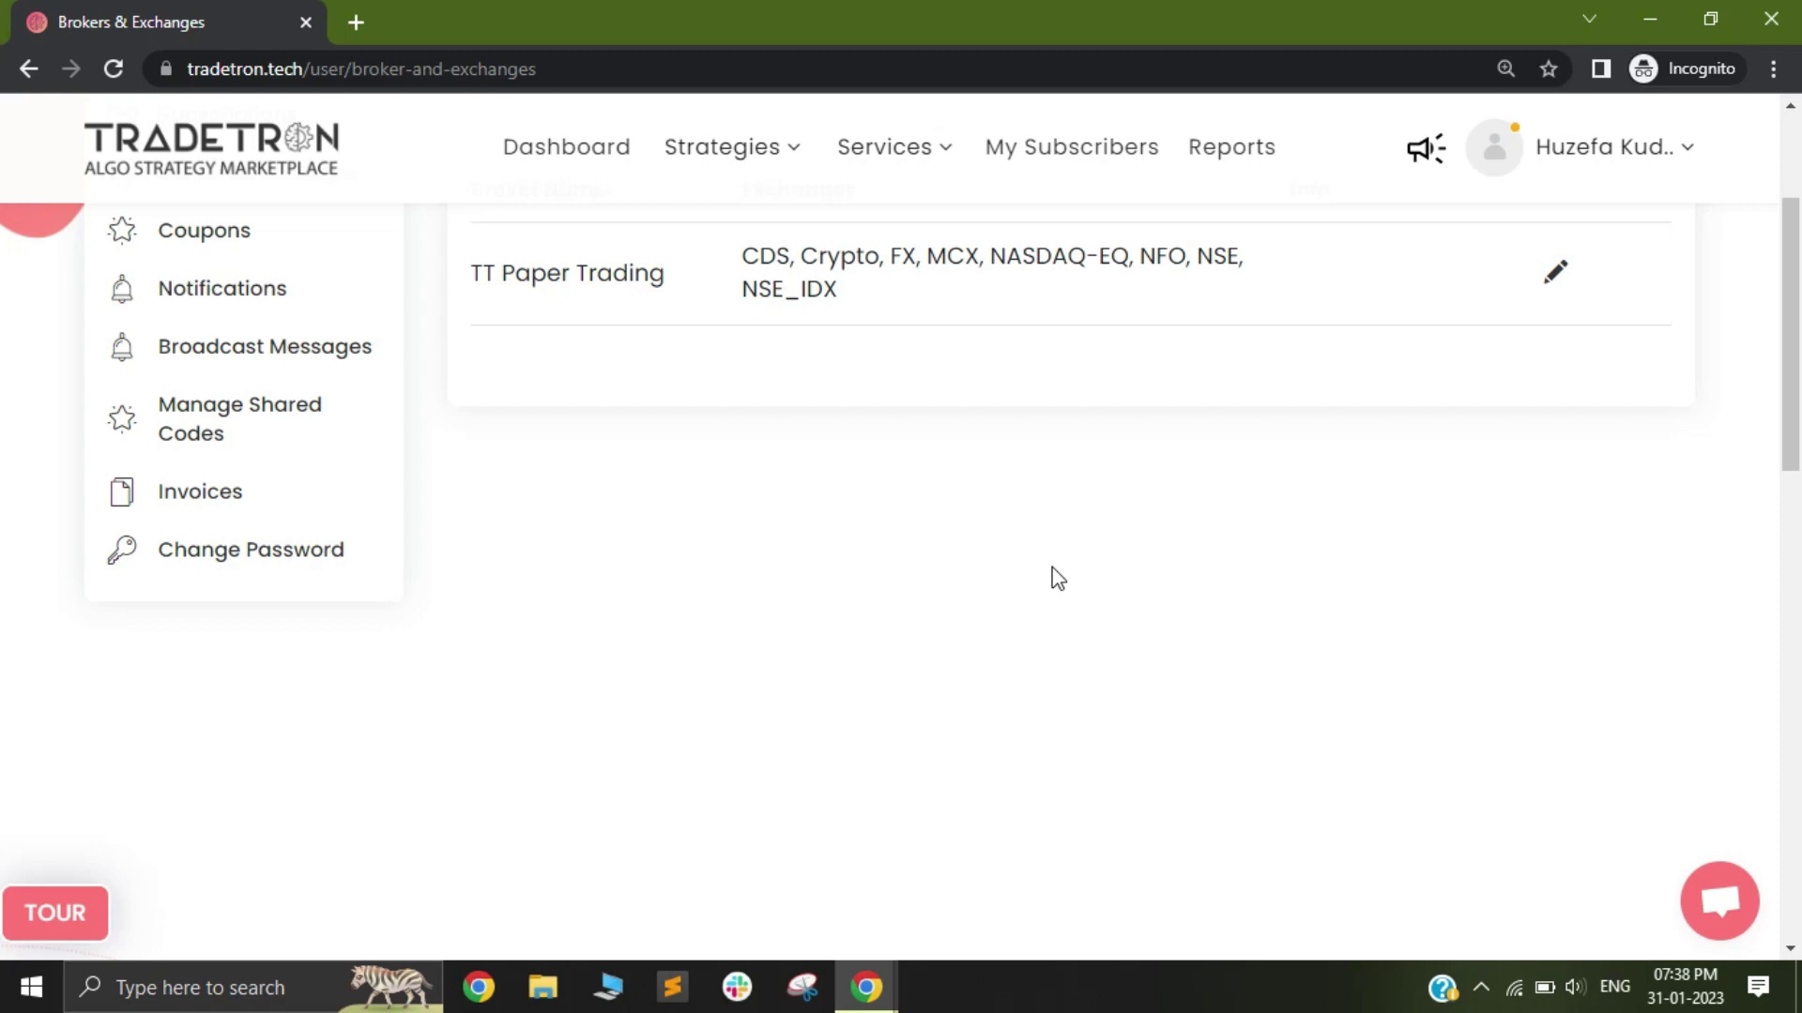
scroll(1035, 430, up, 2)
scroll(964, 584, up, 2)
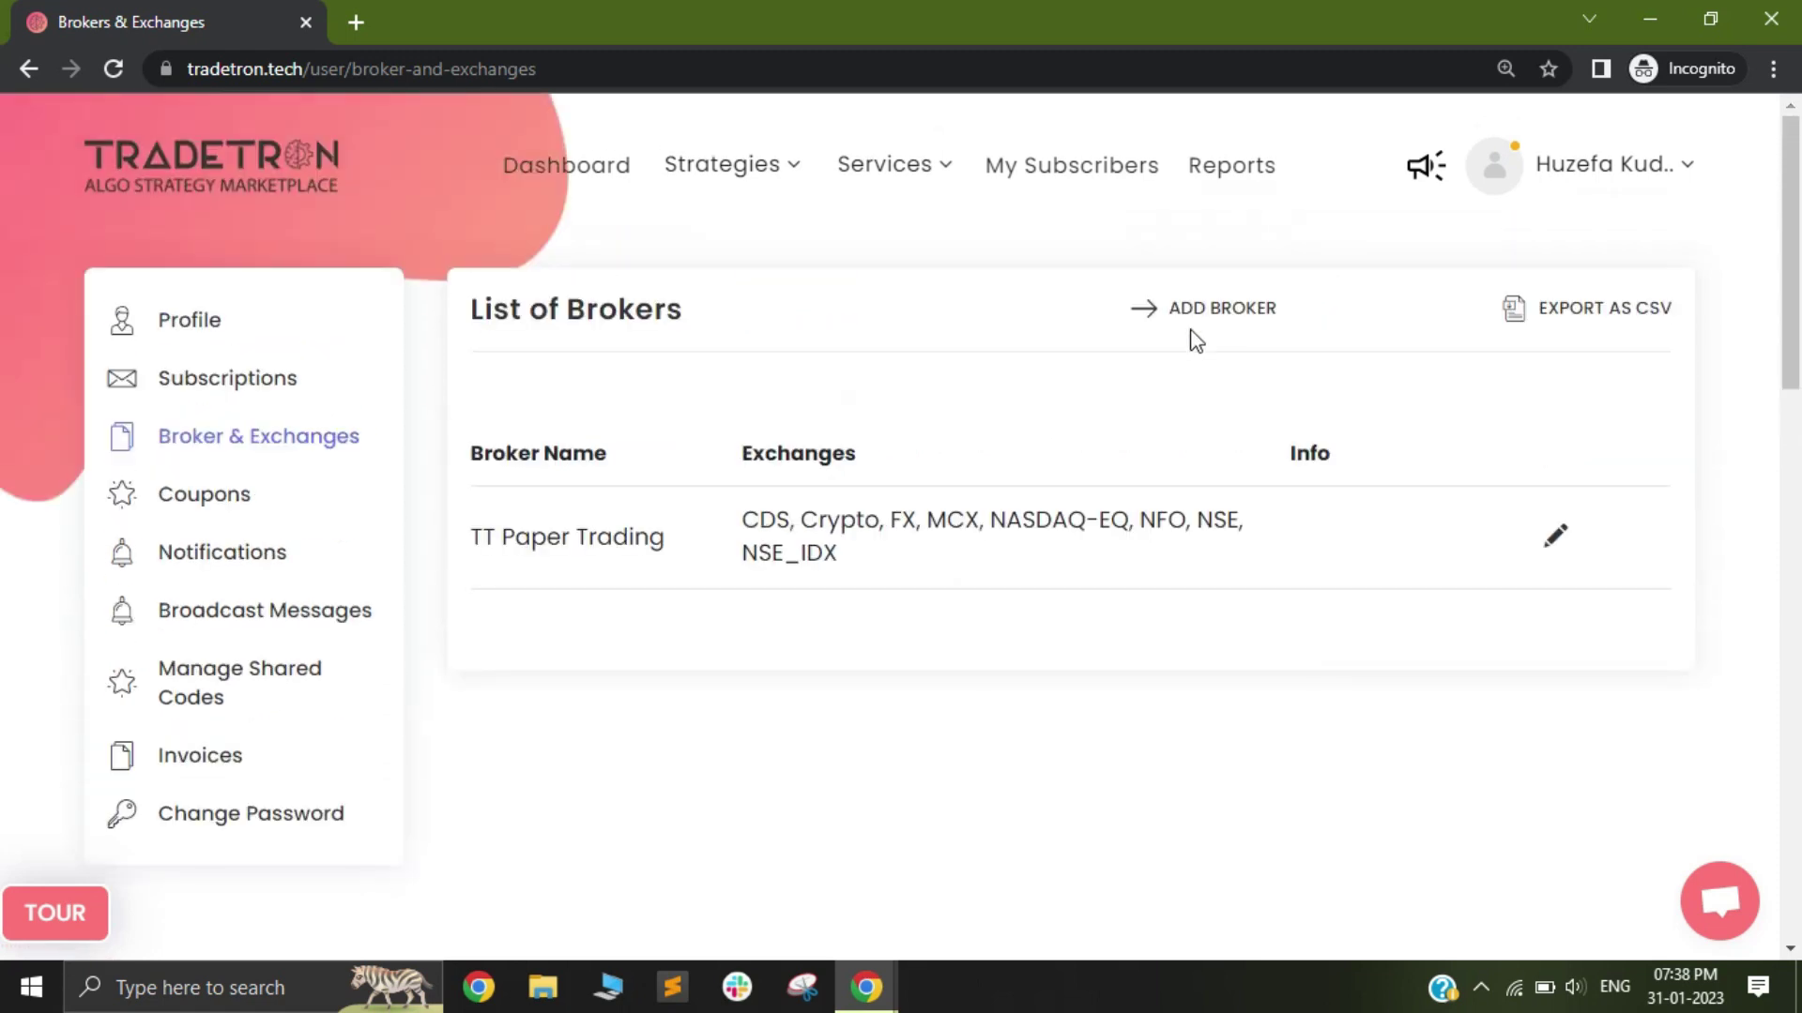
- Add and save AliceBlue (V2) with CDS, MCX, NFO and NSE, then dismiss the success toast
click(1221, 311)
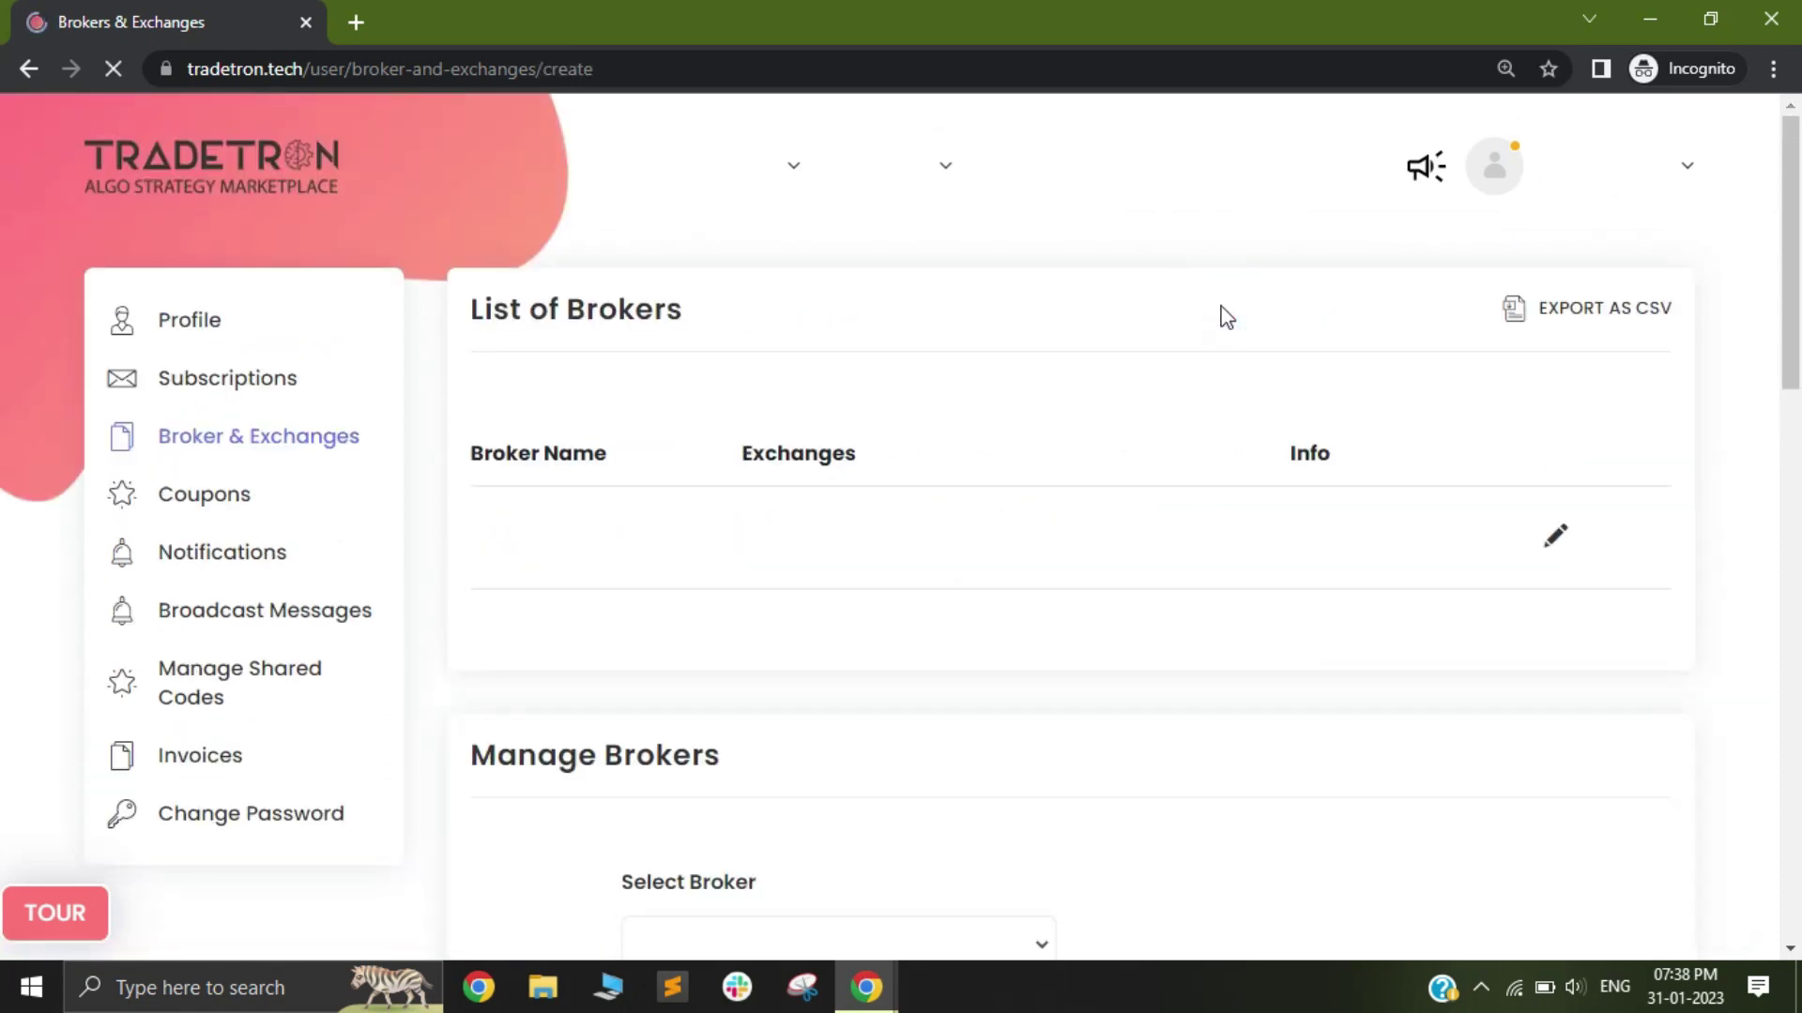
scroll(844, 606, down, 3)
click(813, 548)
click(784, 425)
scroll(845, 564, down, 1)
click(768, 550)
scroll(813, 556, down, 3)
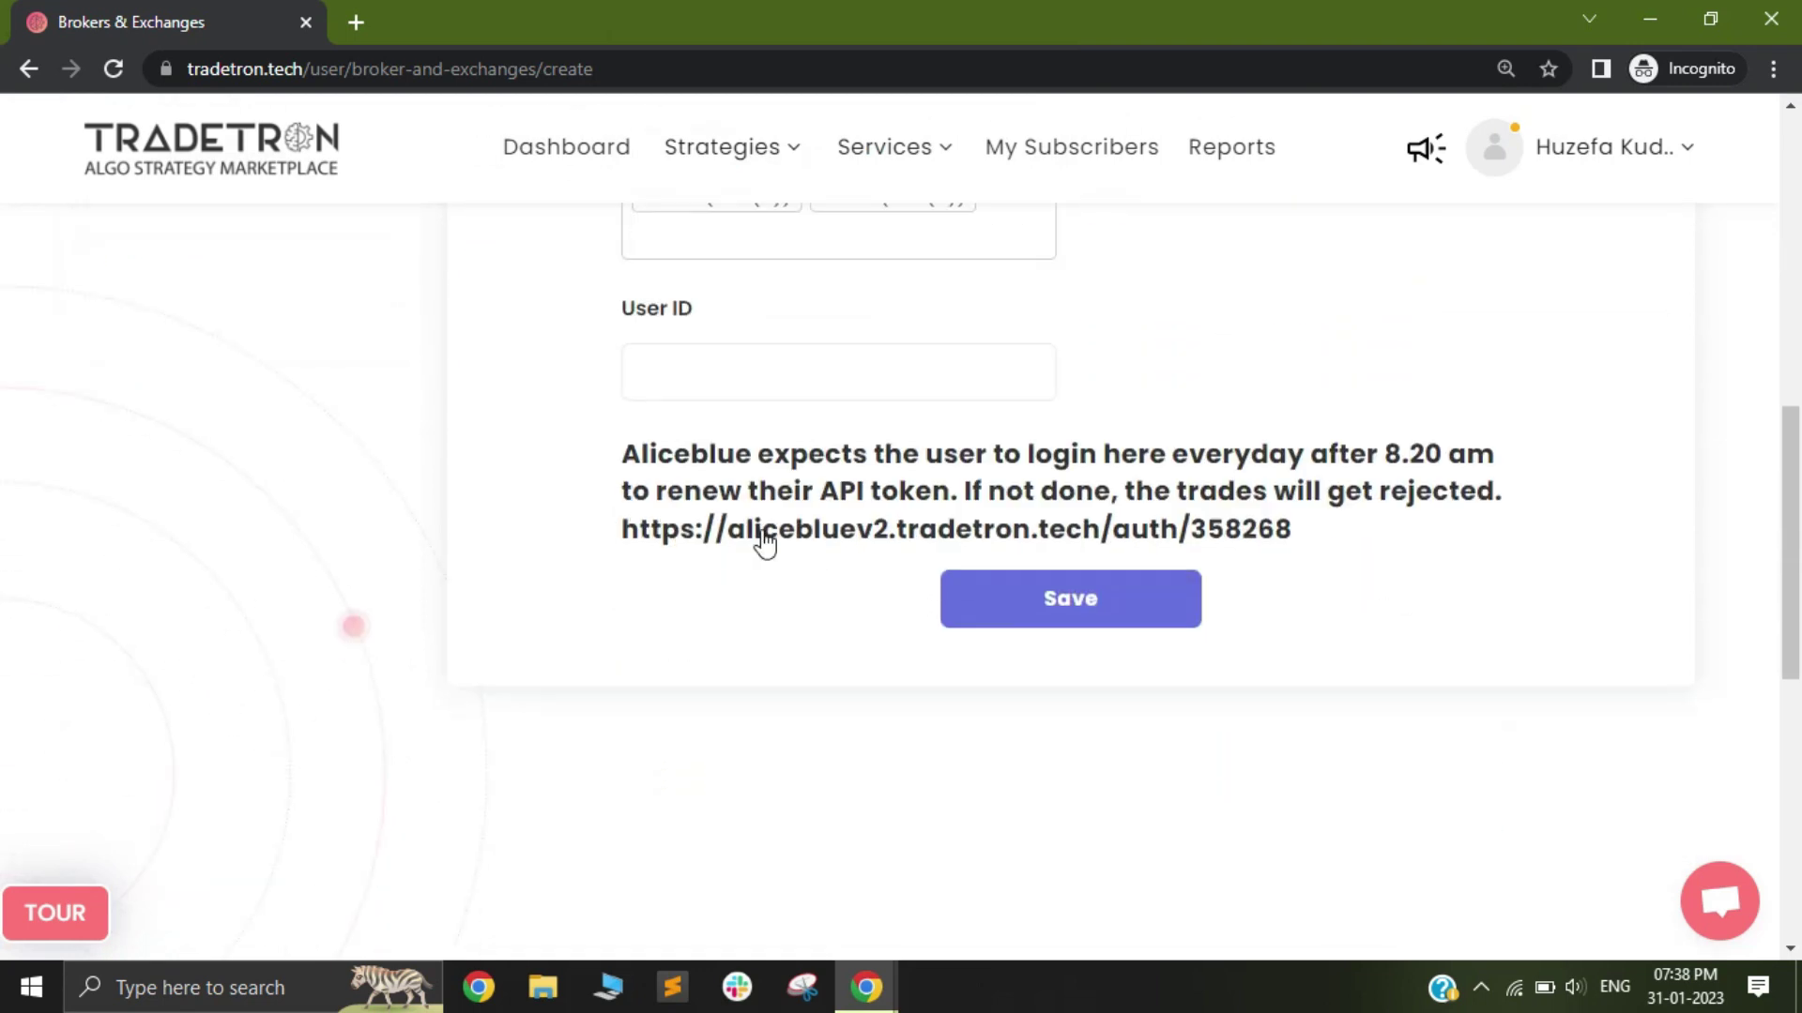
click(704, 373)
text(121212)
text(121)
scroll(893, 659, up, 1)
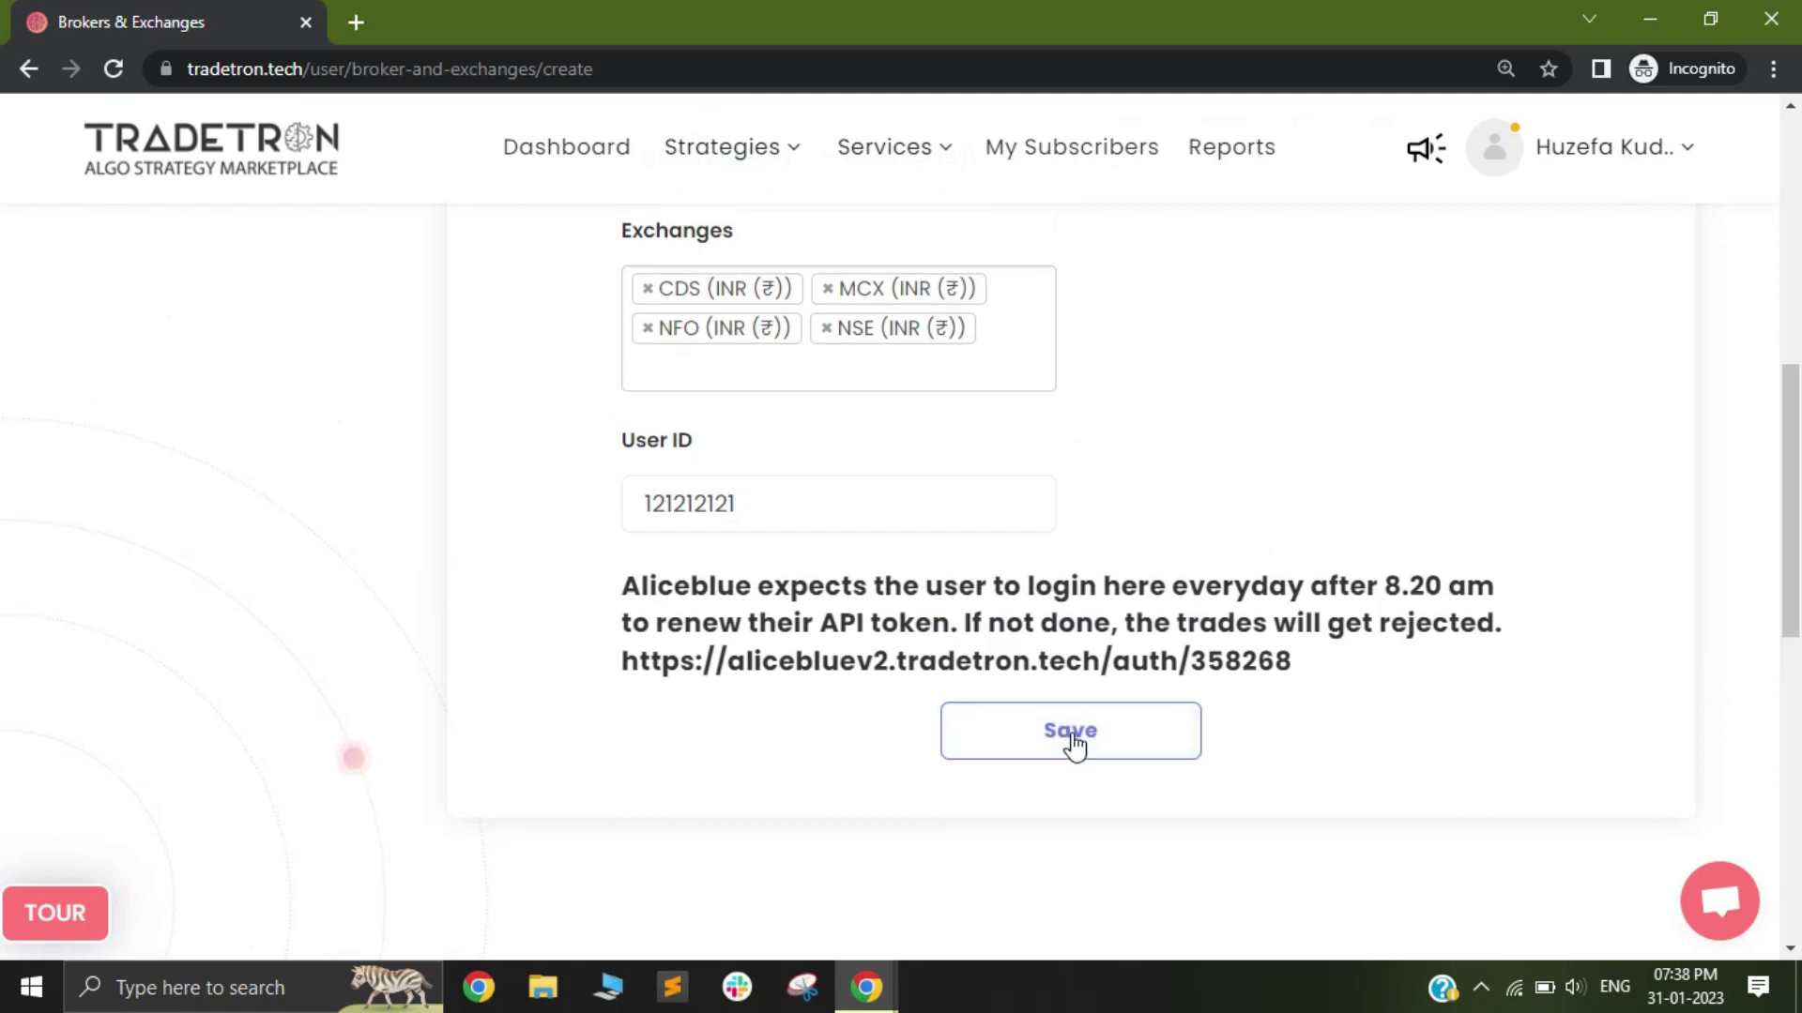
click(1075, 744)
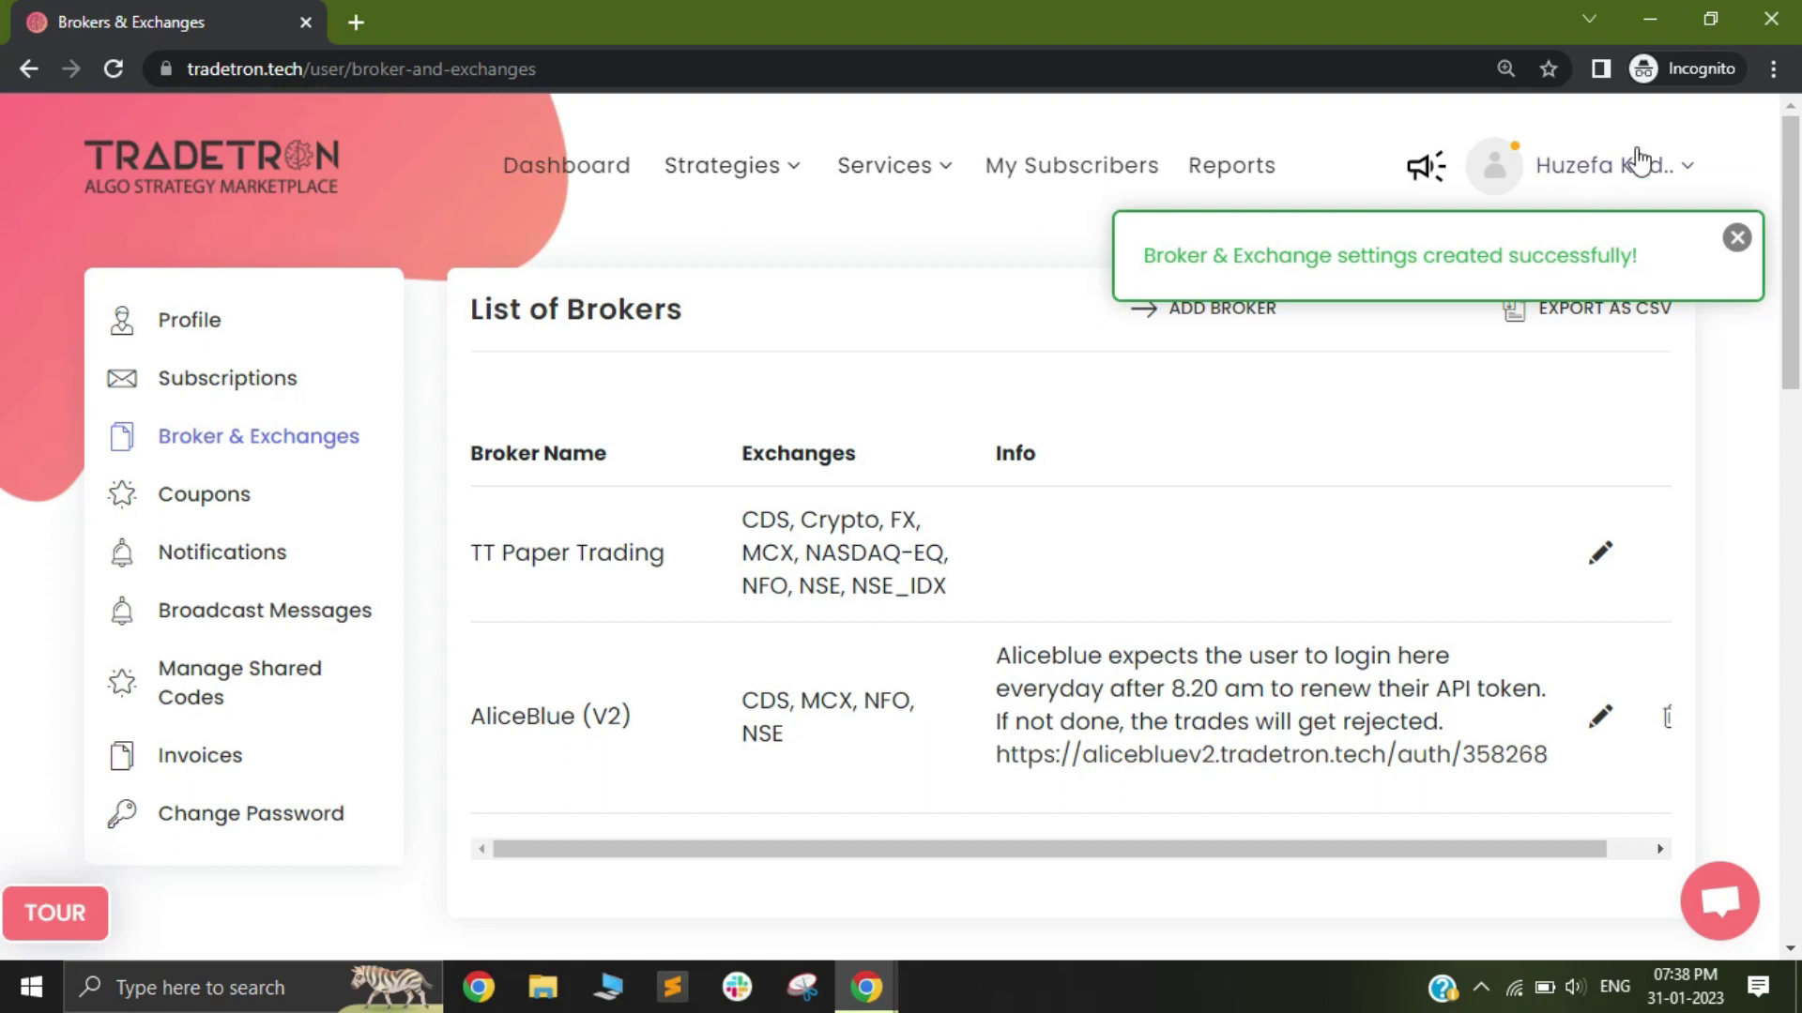
click(1622, 169)
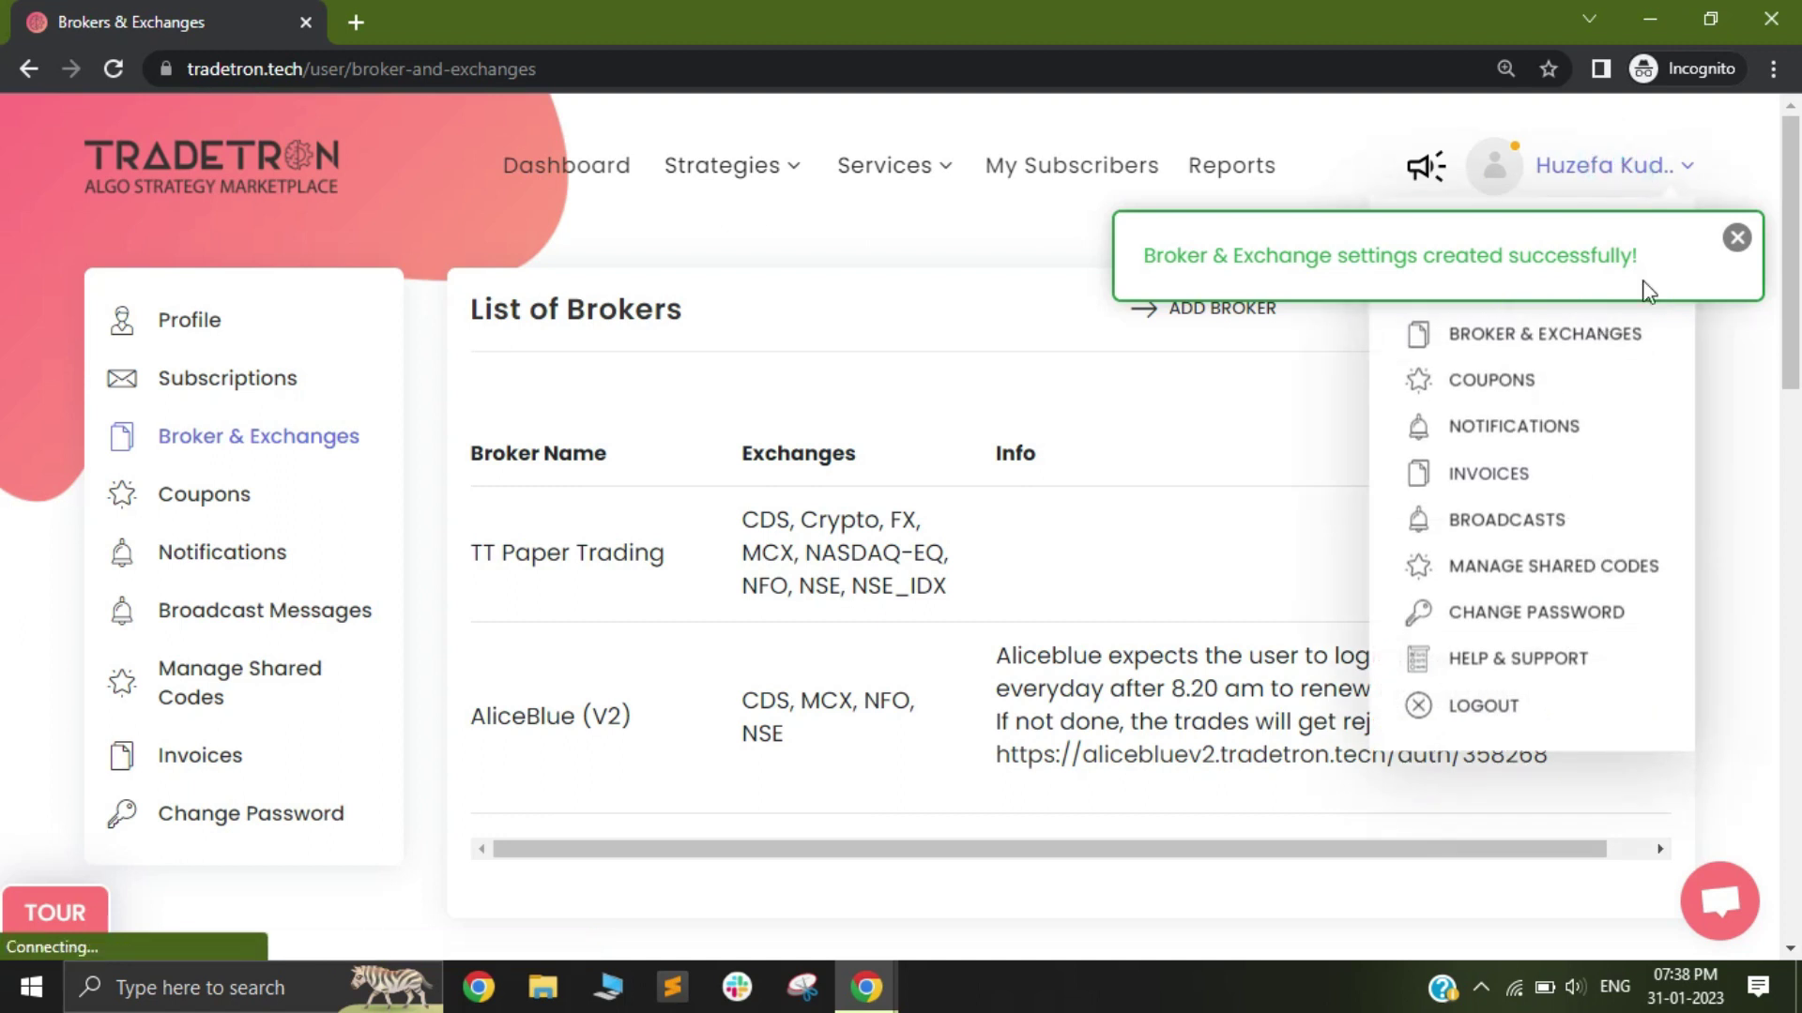
click(1737, 236)
- Go to Manage Shared Codes from the account menu and start a new code
click(1614, 164)
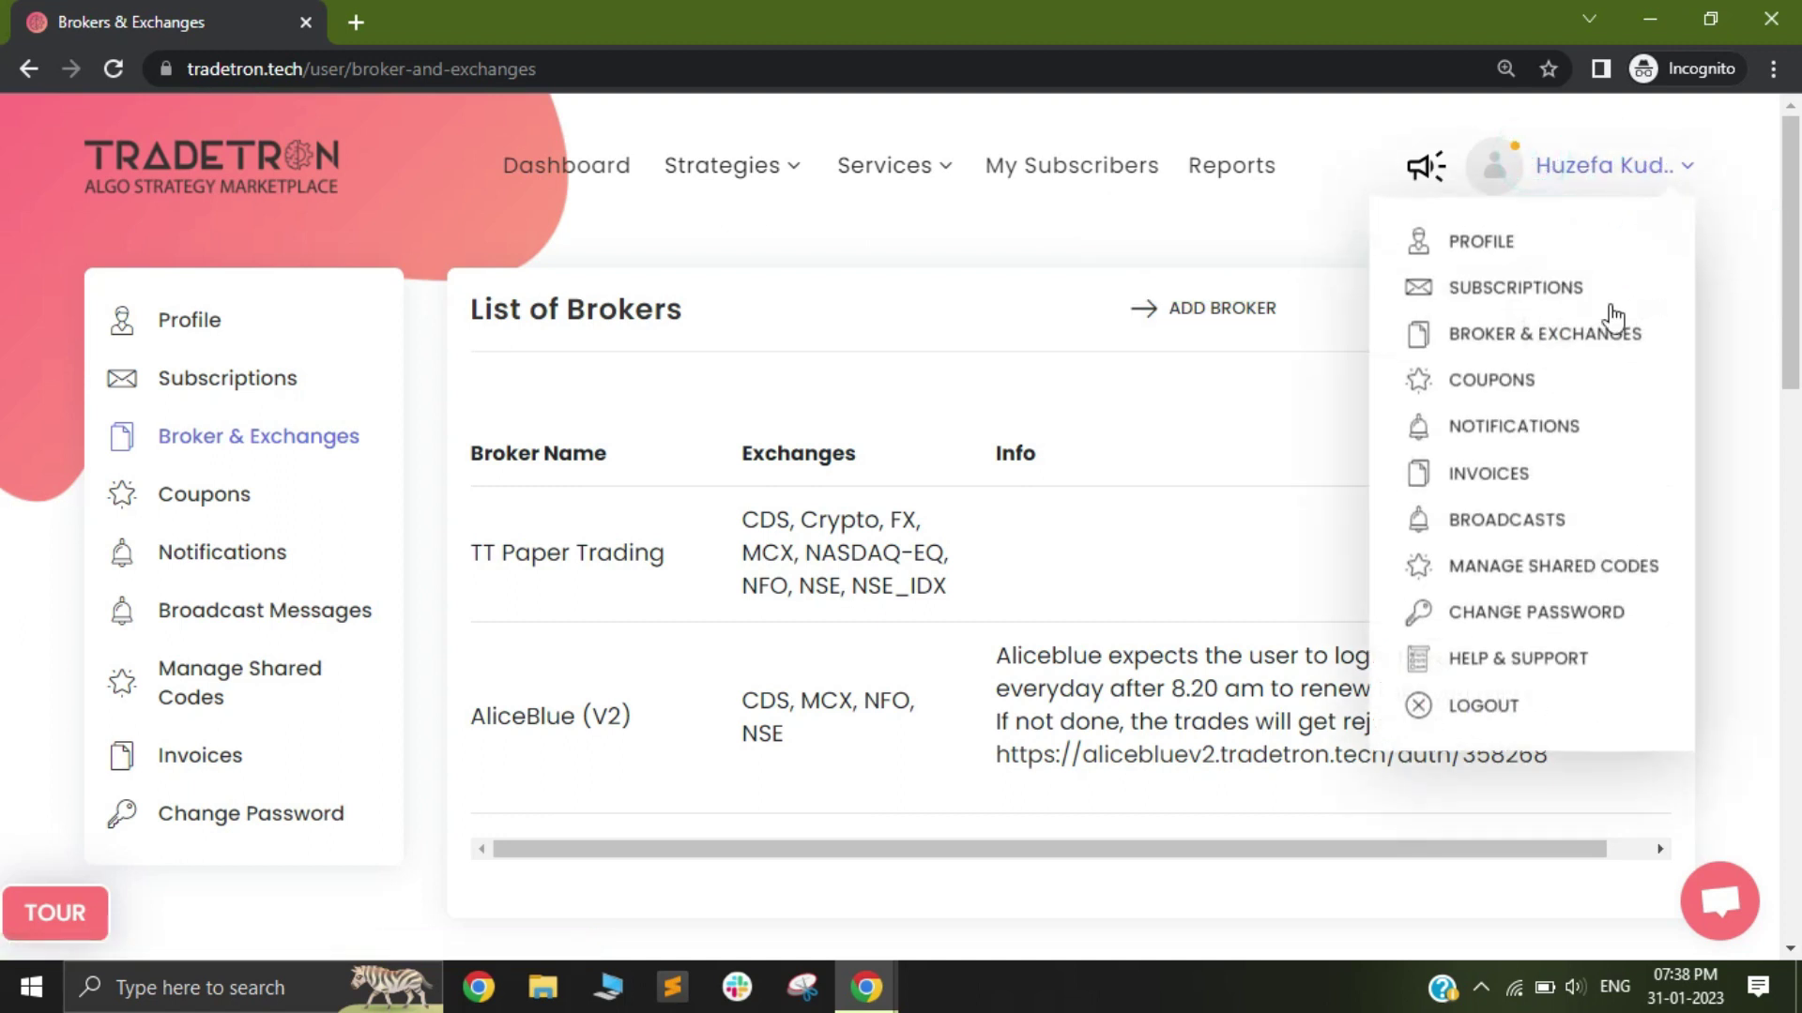
click(1518, 574)
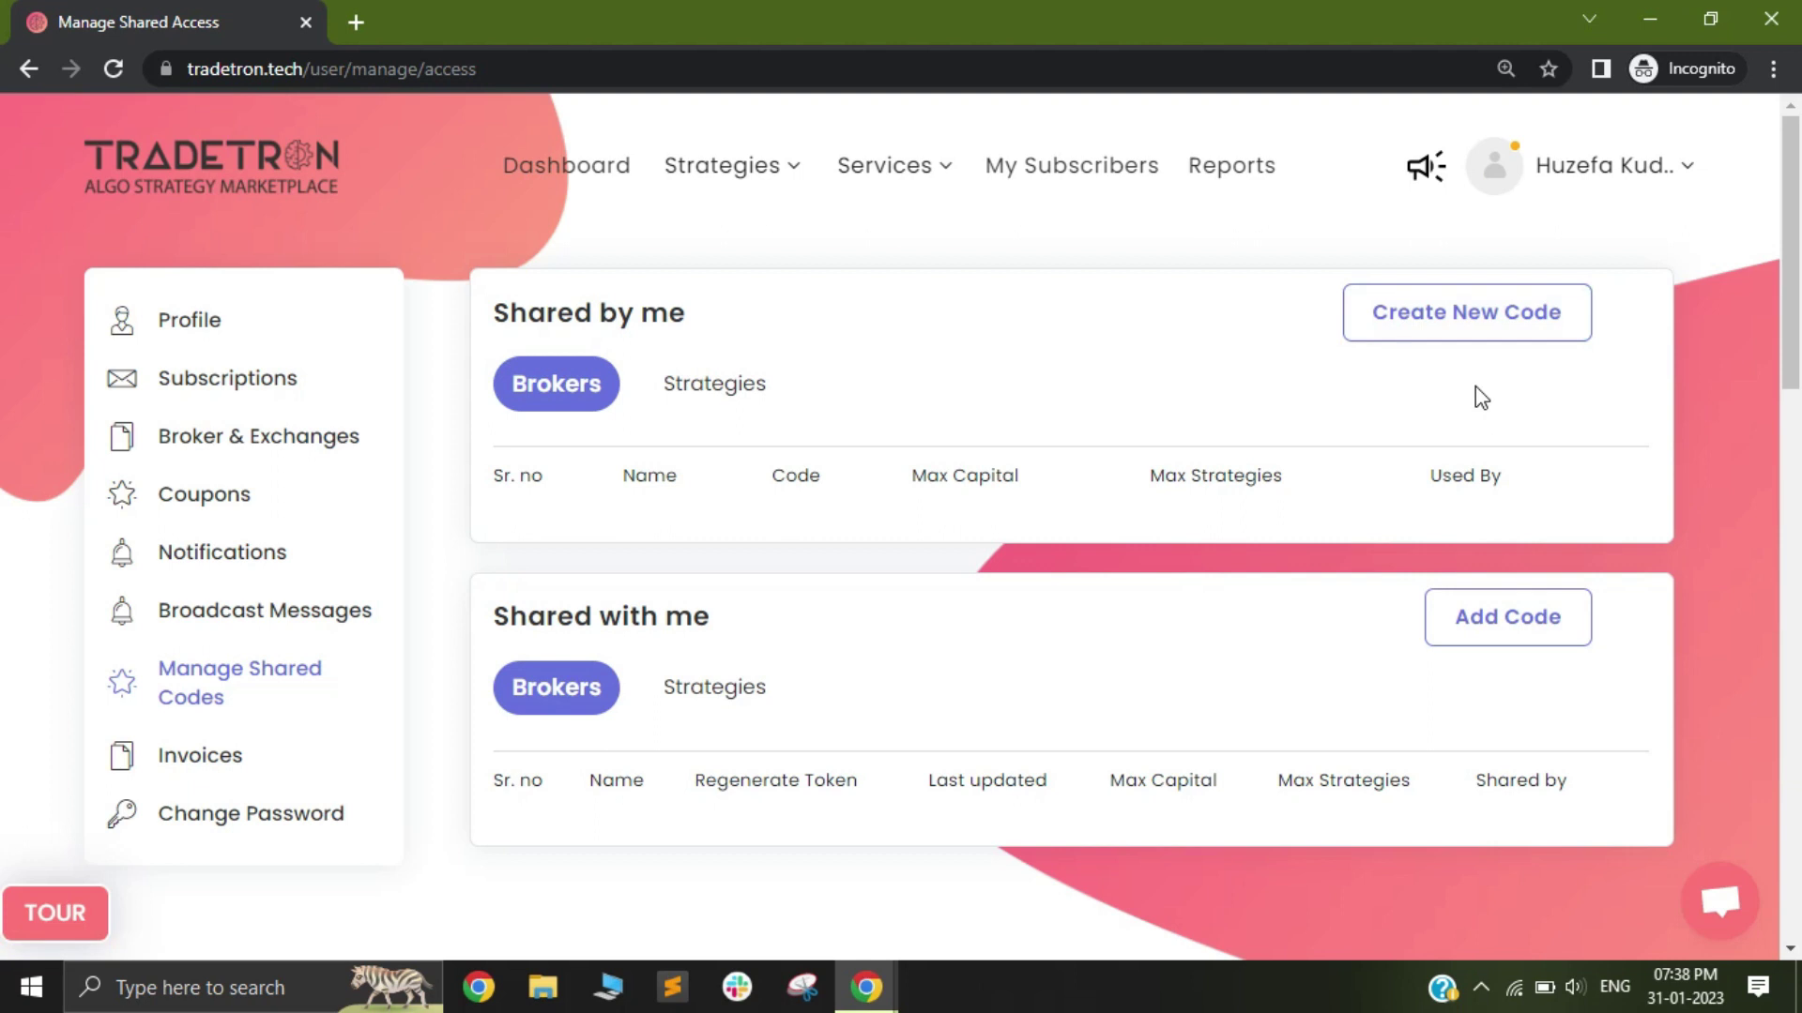
click(1470, 314)
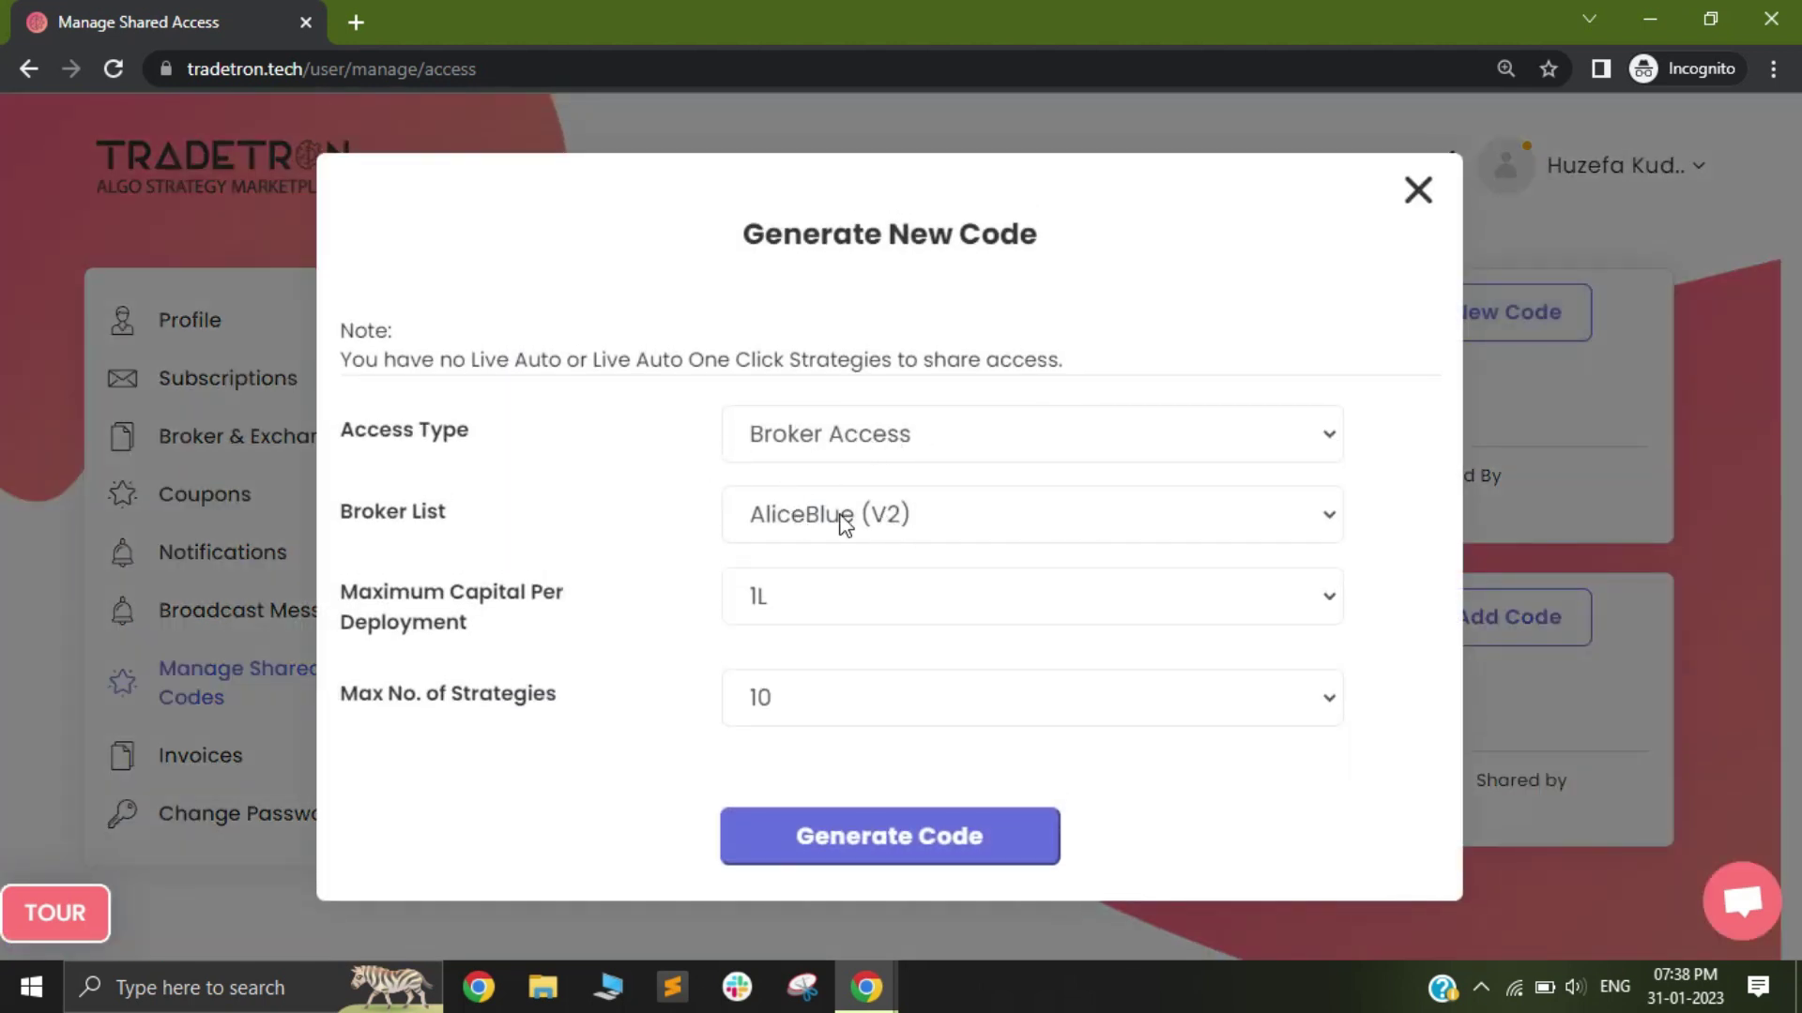
- Set Maximum Capital to 5Cr and Max Strategies to 45 for AliceBlue (V2), then generate the code
click(789, 605)
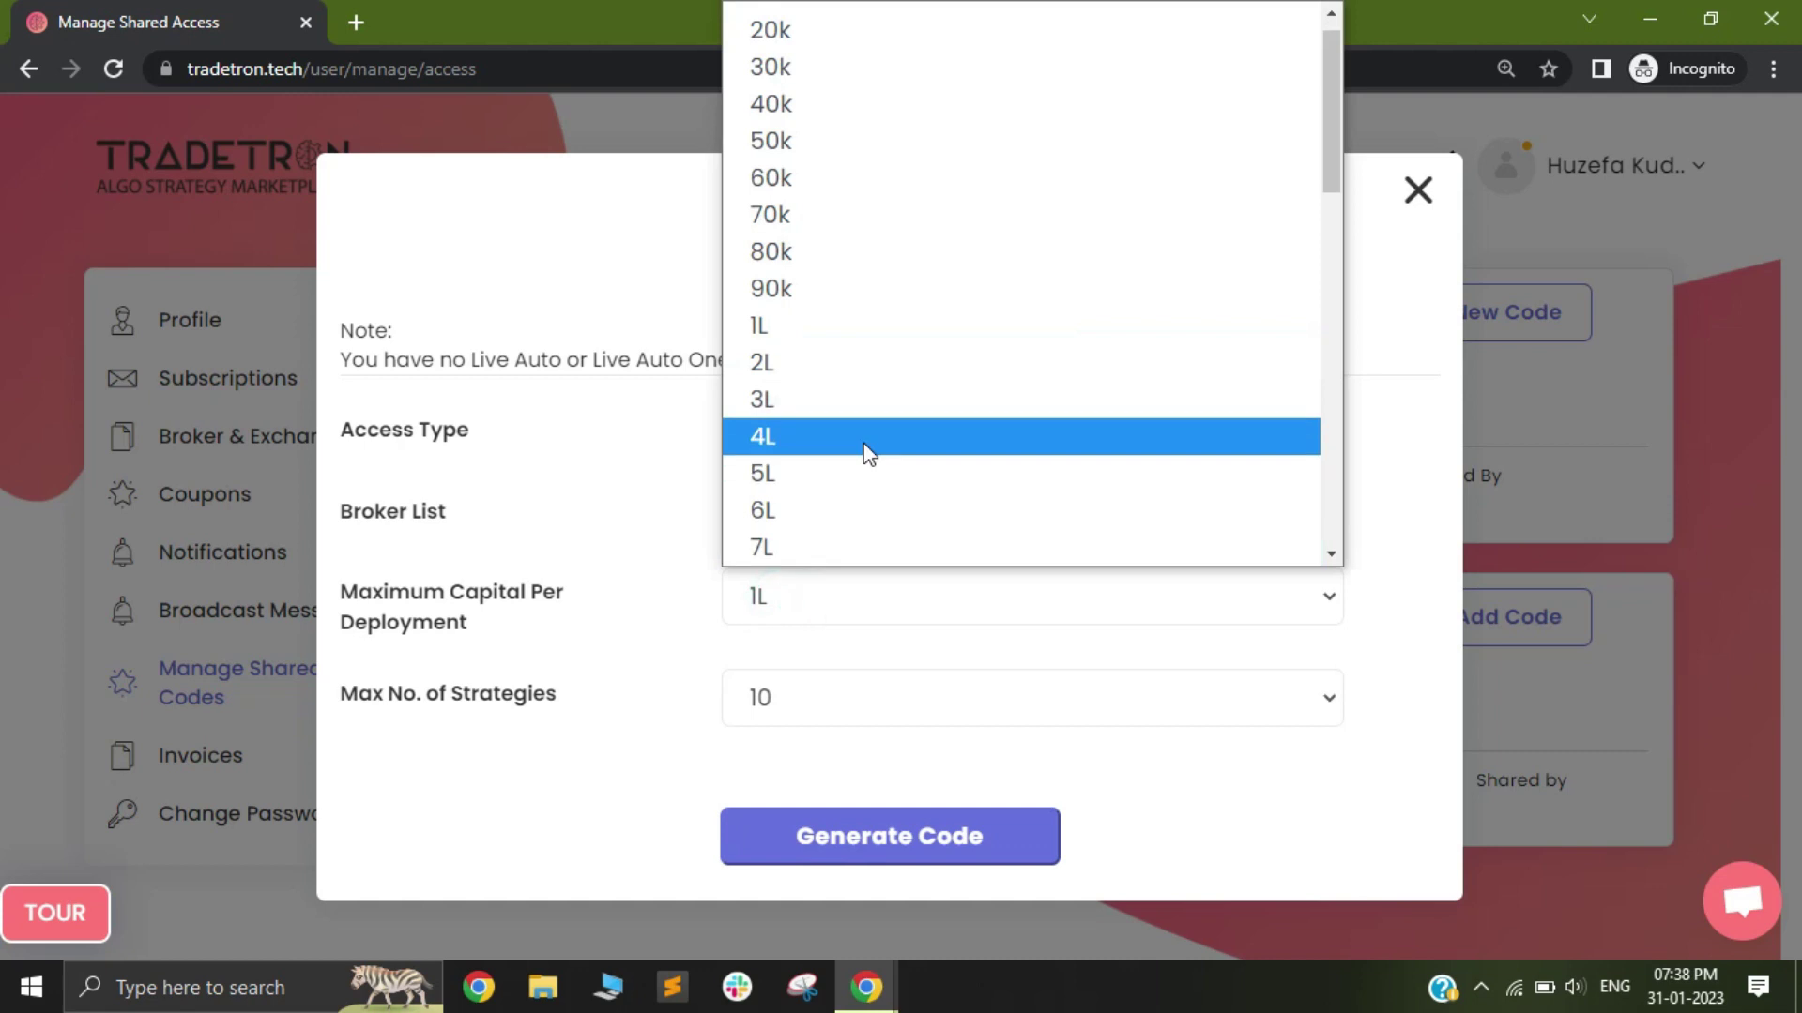
scroll(867, 442, down, 5)
scroll(831, 506, up, 3)
scroll(802, 536, down, 3)
click(799, 536)
click(786, 698)
scroll(851, 570, down, 3)
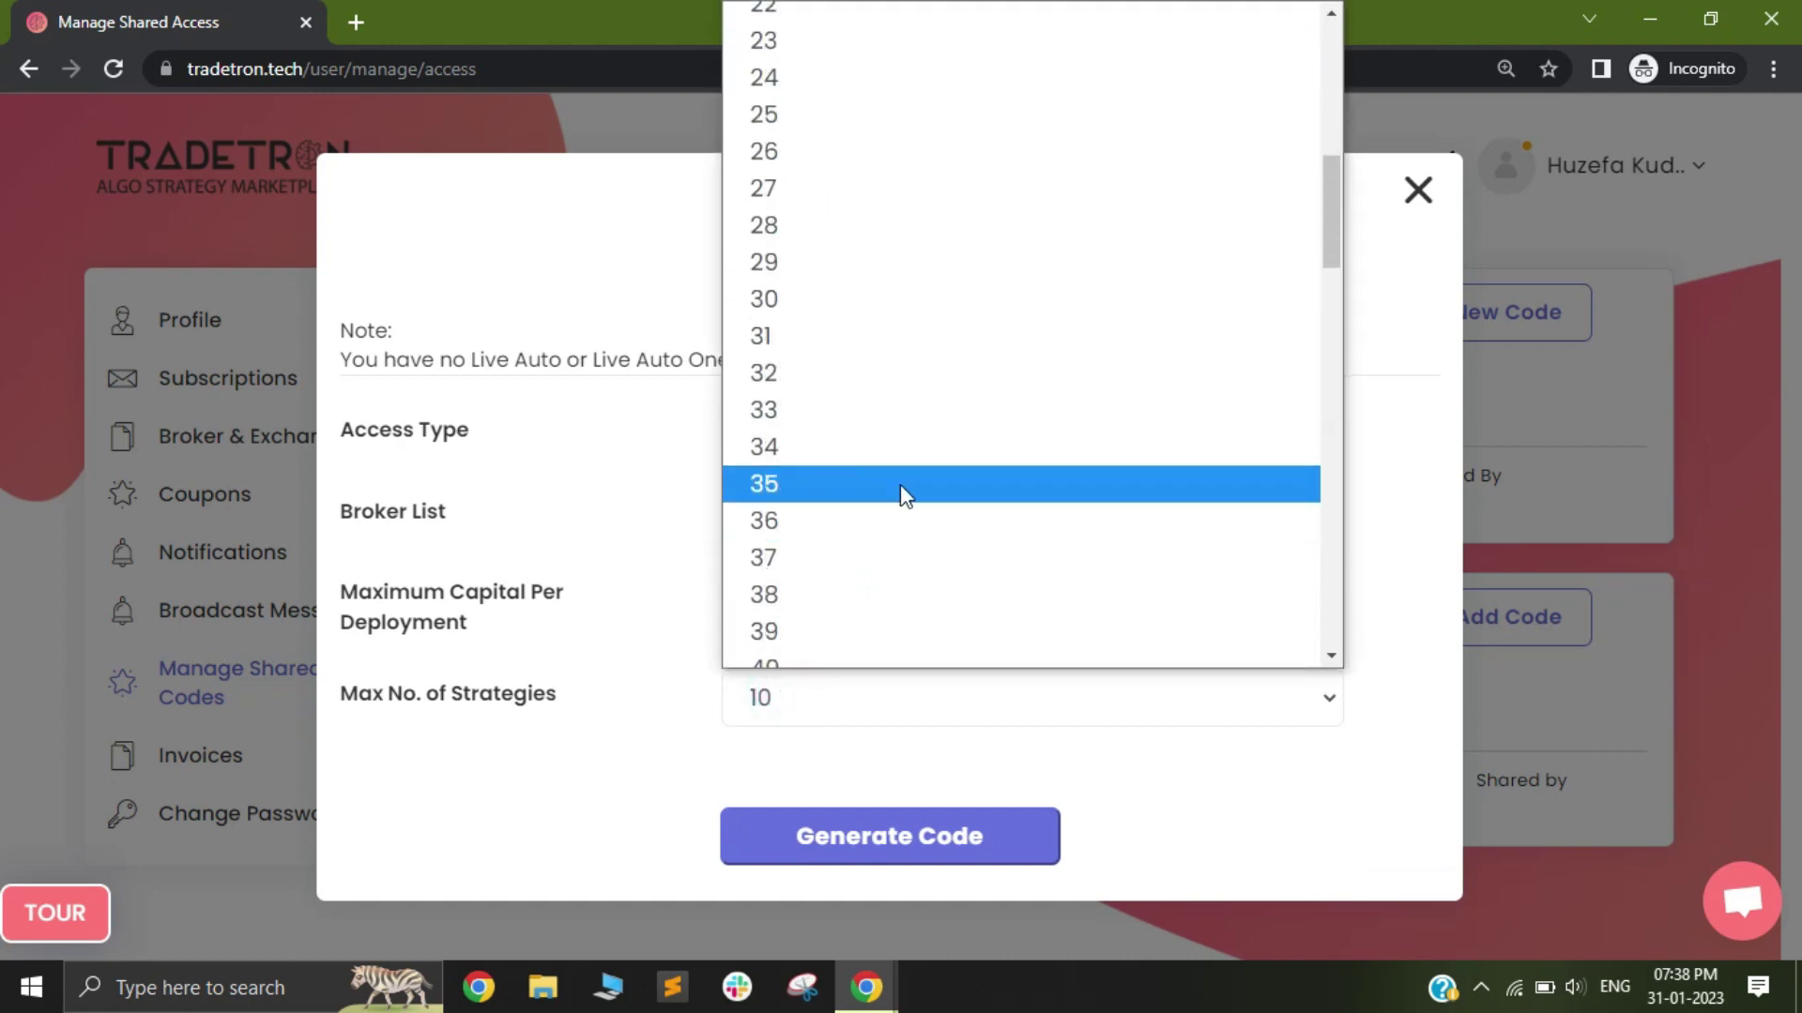
scroll(844, 563, down, 2)
scroll(802, 549, down, 1)
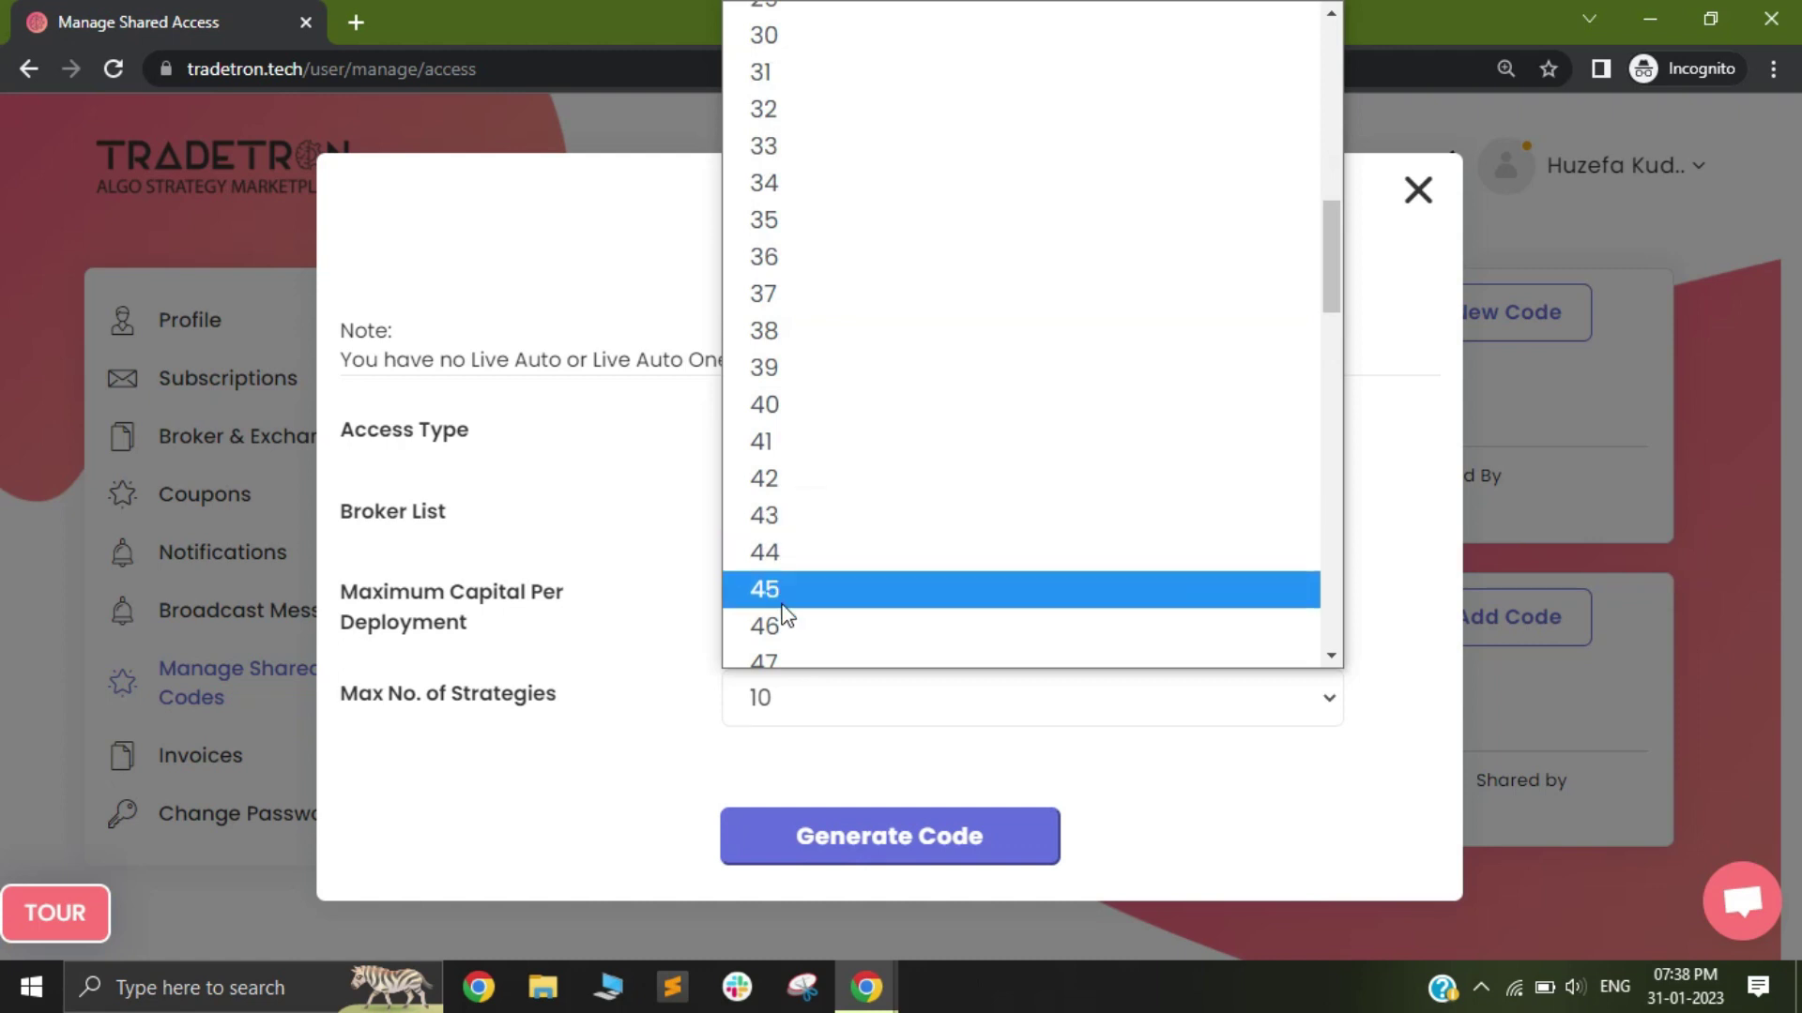
click(790, 591)
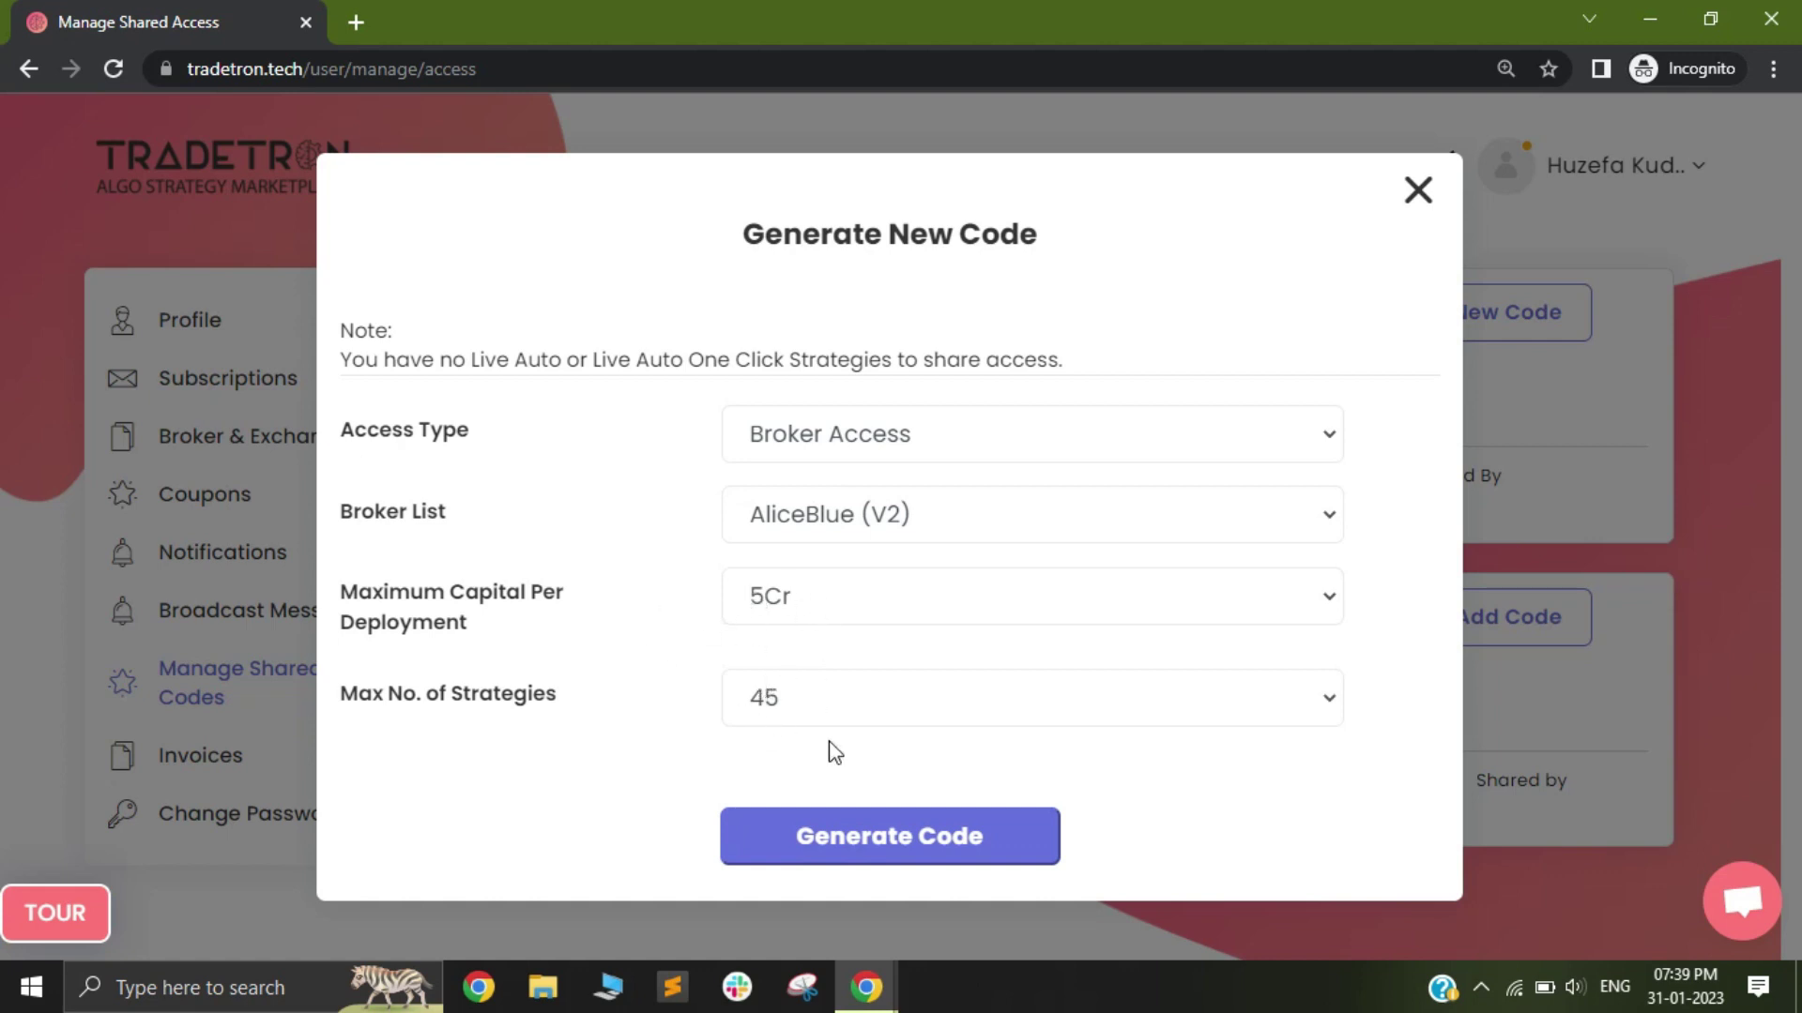
click(929, 841)
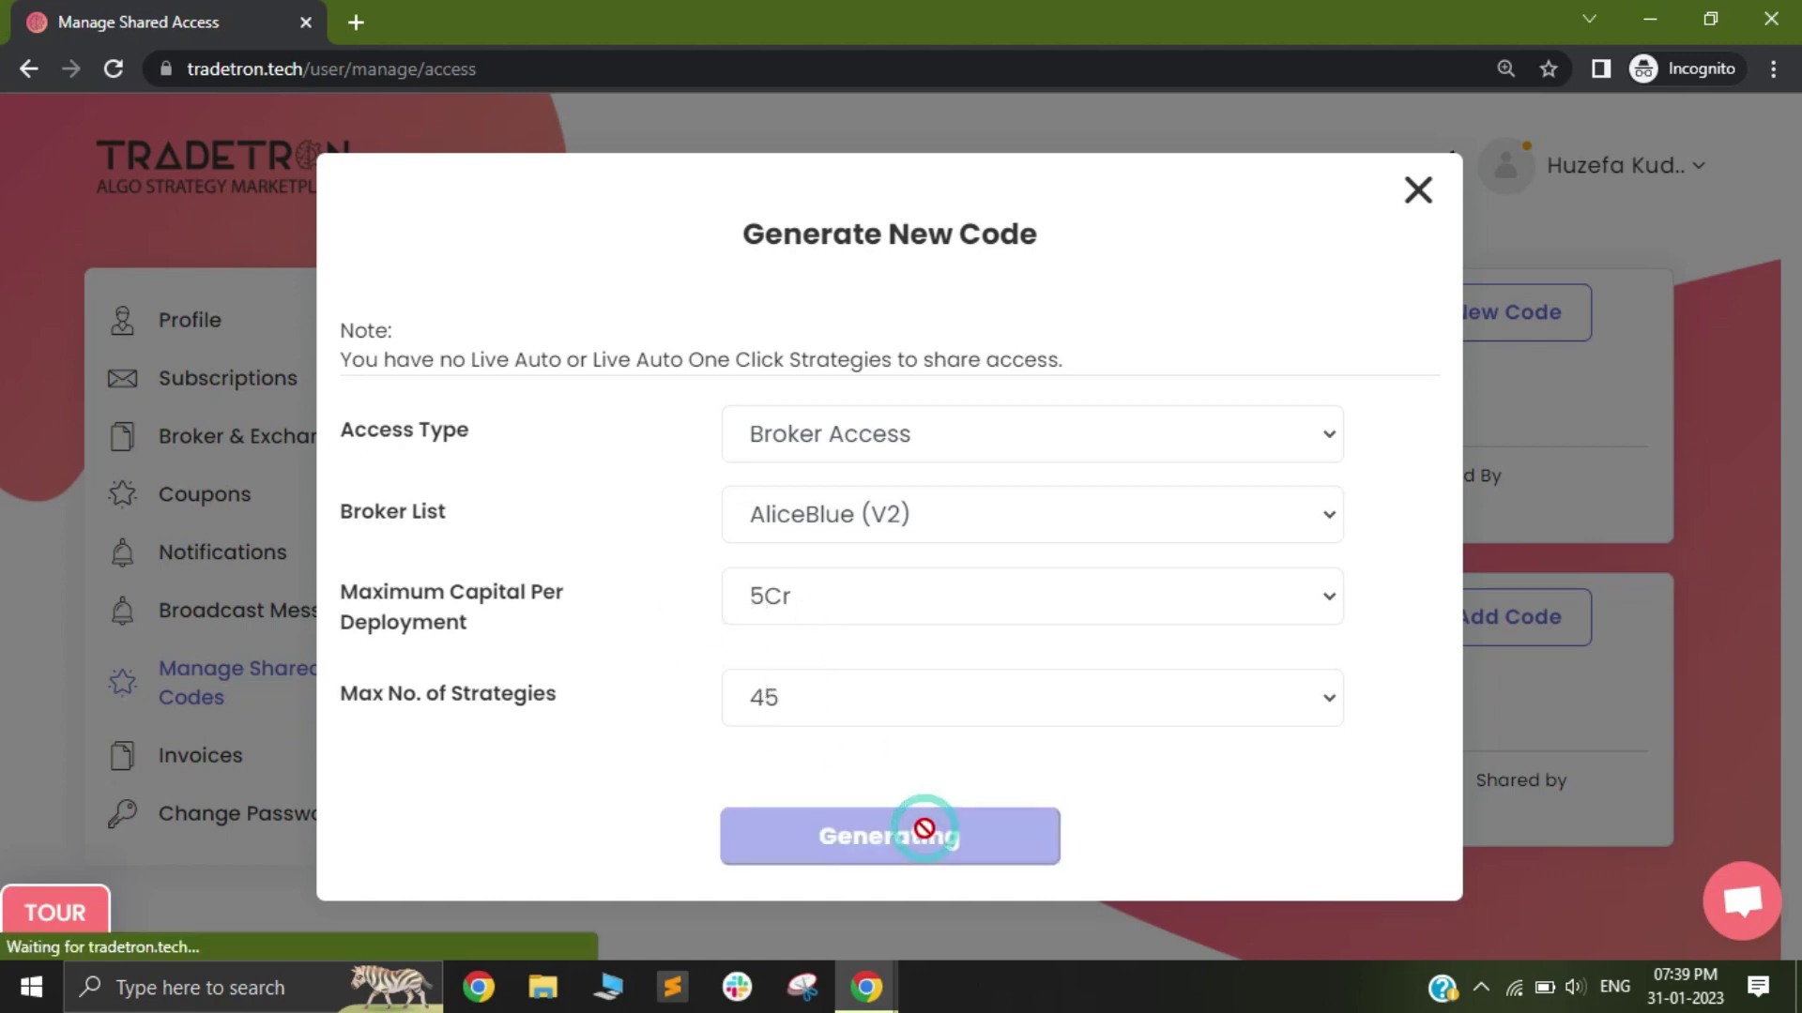
- Copy the generated AliceBlue (V2) code, close its dialog, and minimize the private window
double_click(985, 496)
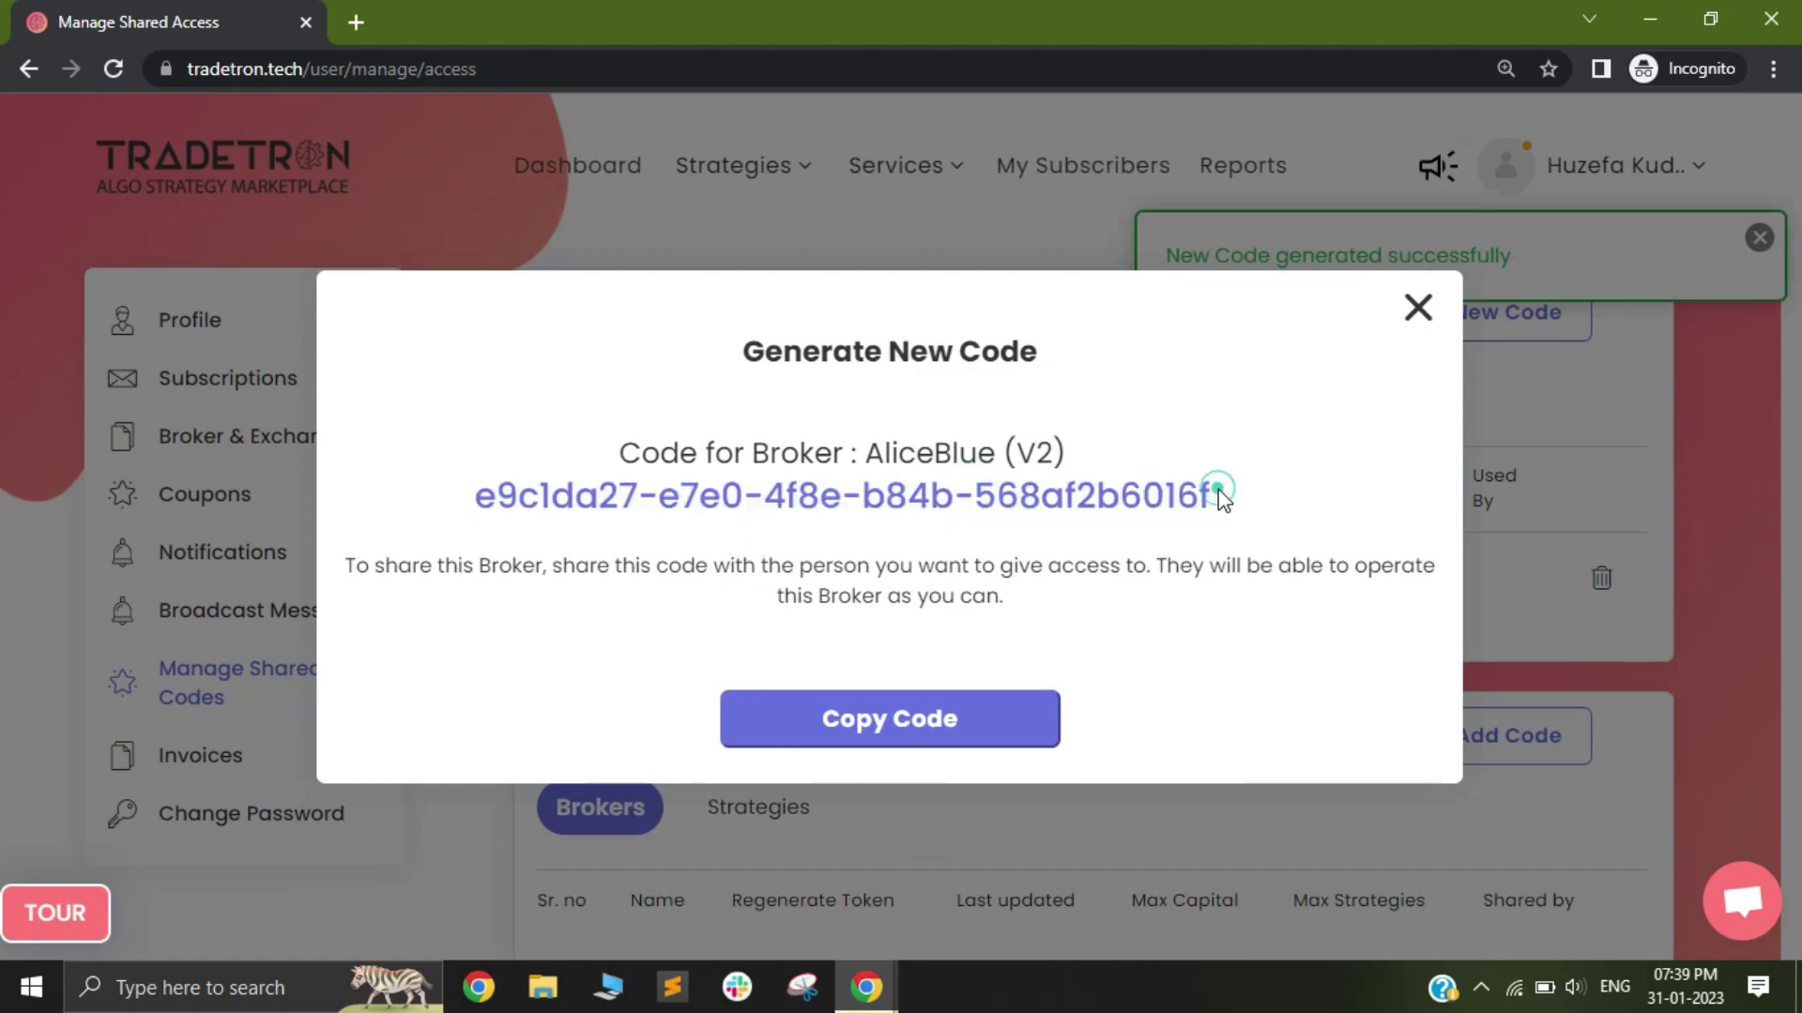
drag(1218, 493, 454, 505)
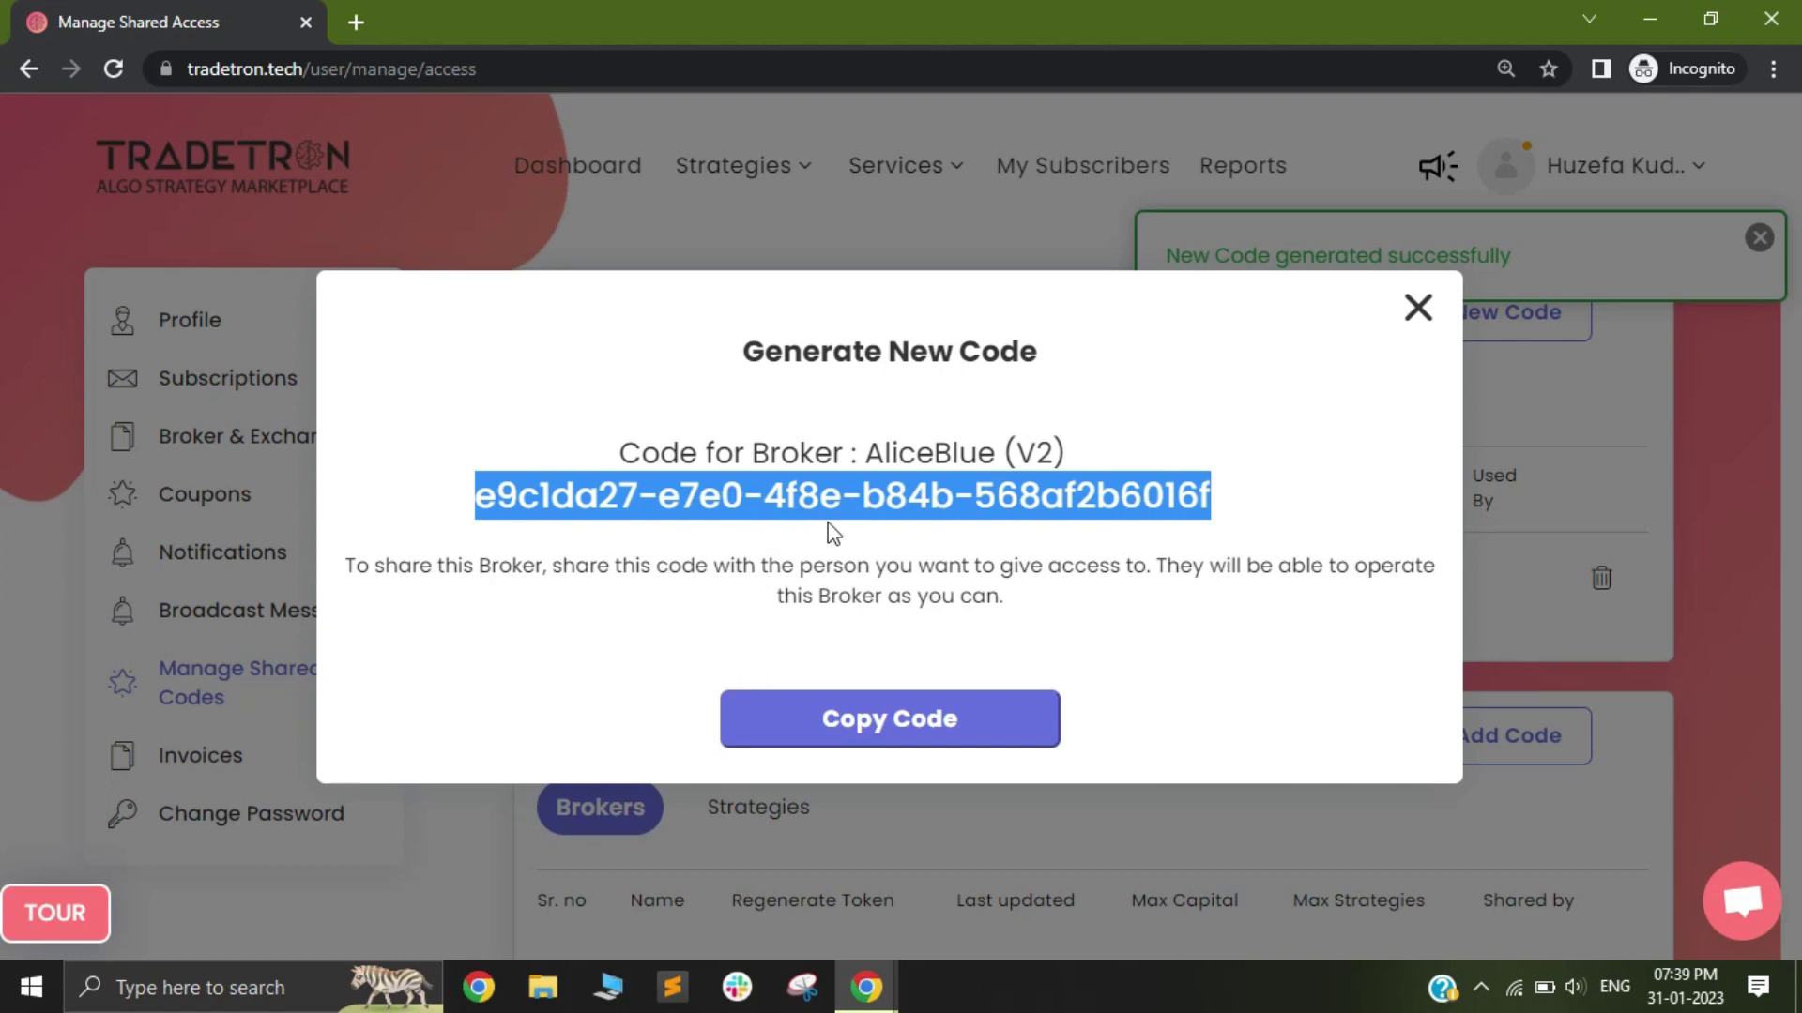
click(845, 711)
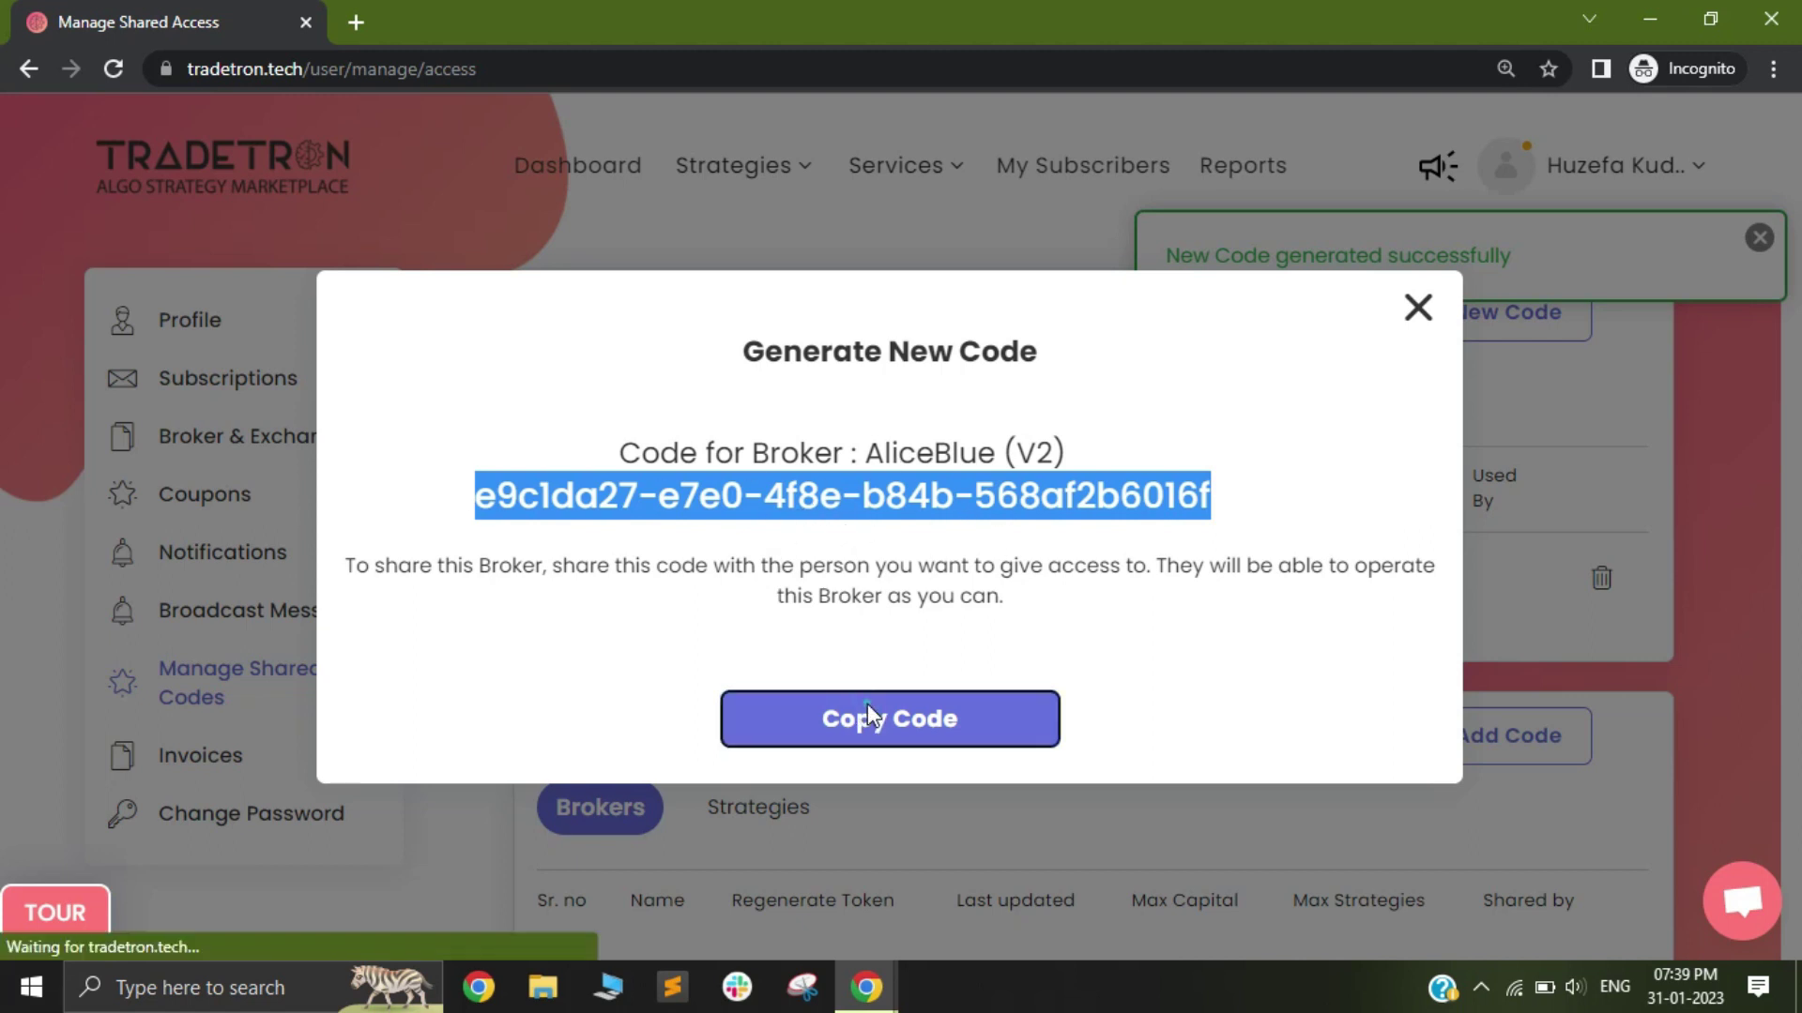
click(1417, 307)
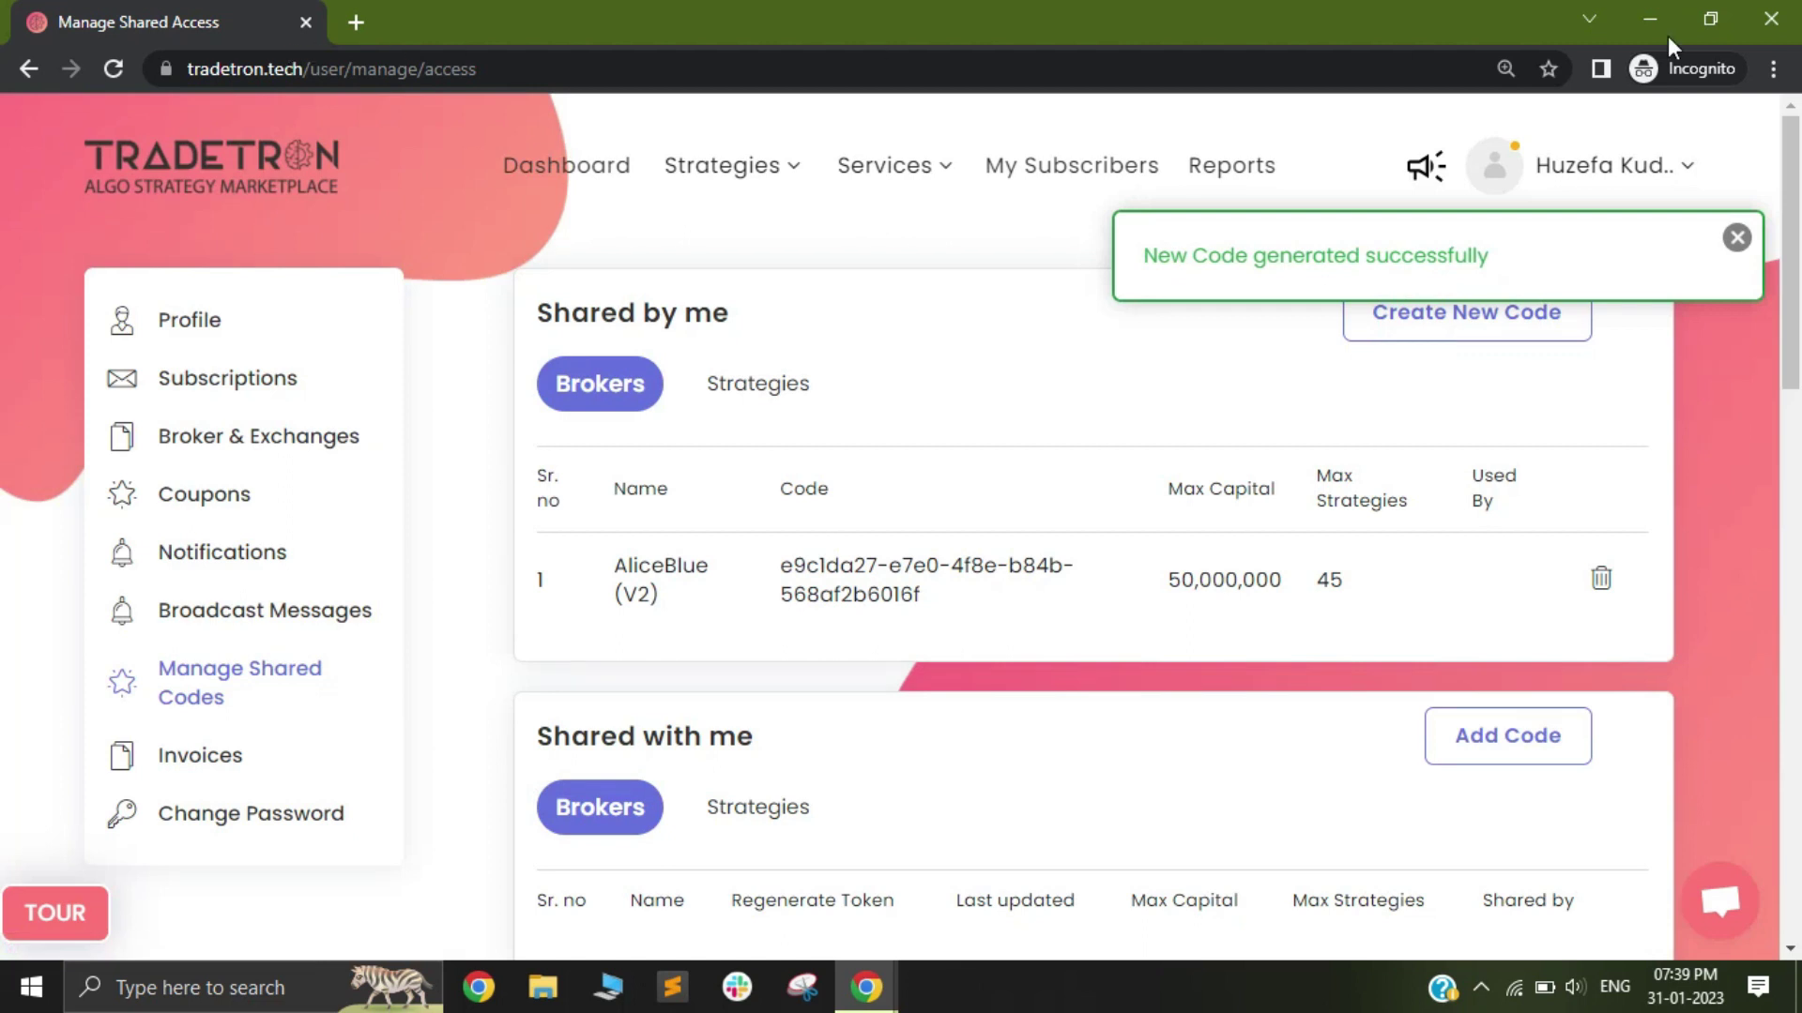
click(1649, 19)
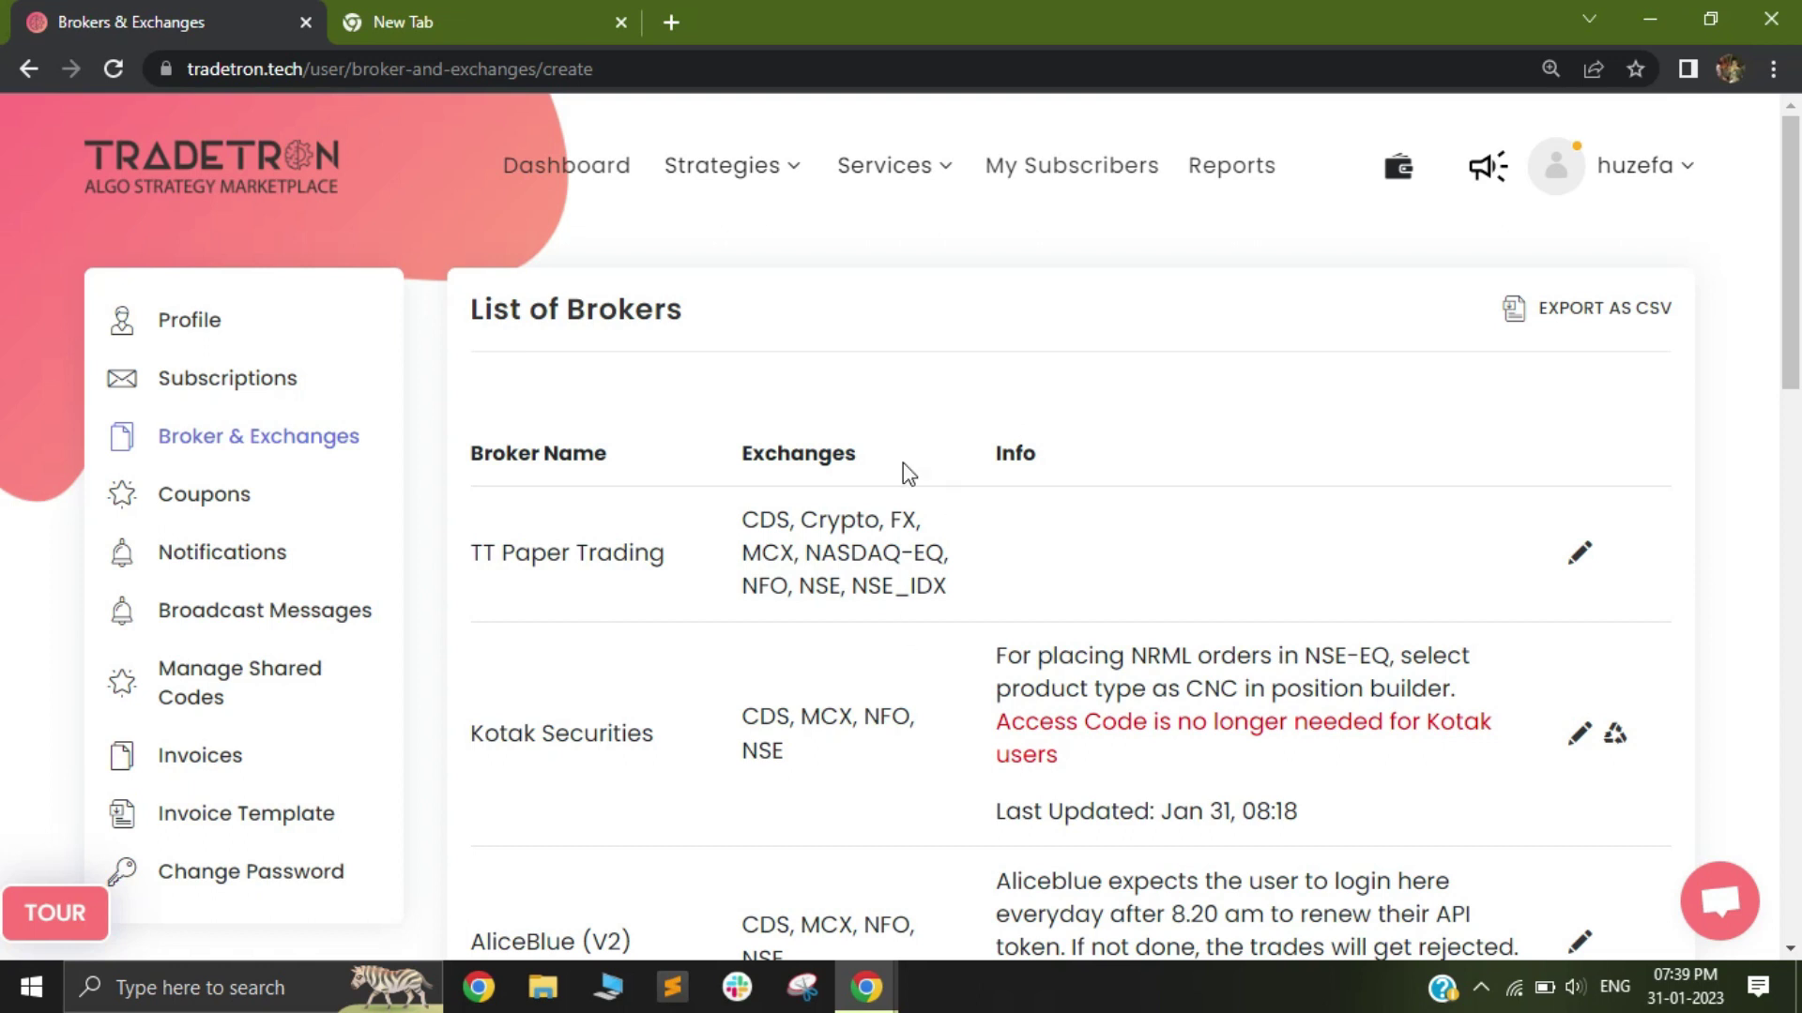
scroll(1164, 430, down, 1)
scroll(1384, 430, up, 1)
scroll(727, 417, down, 1)
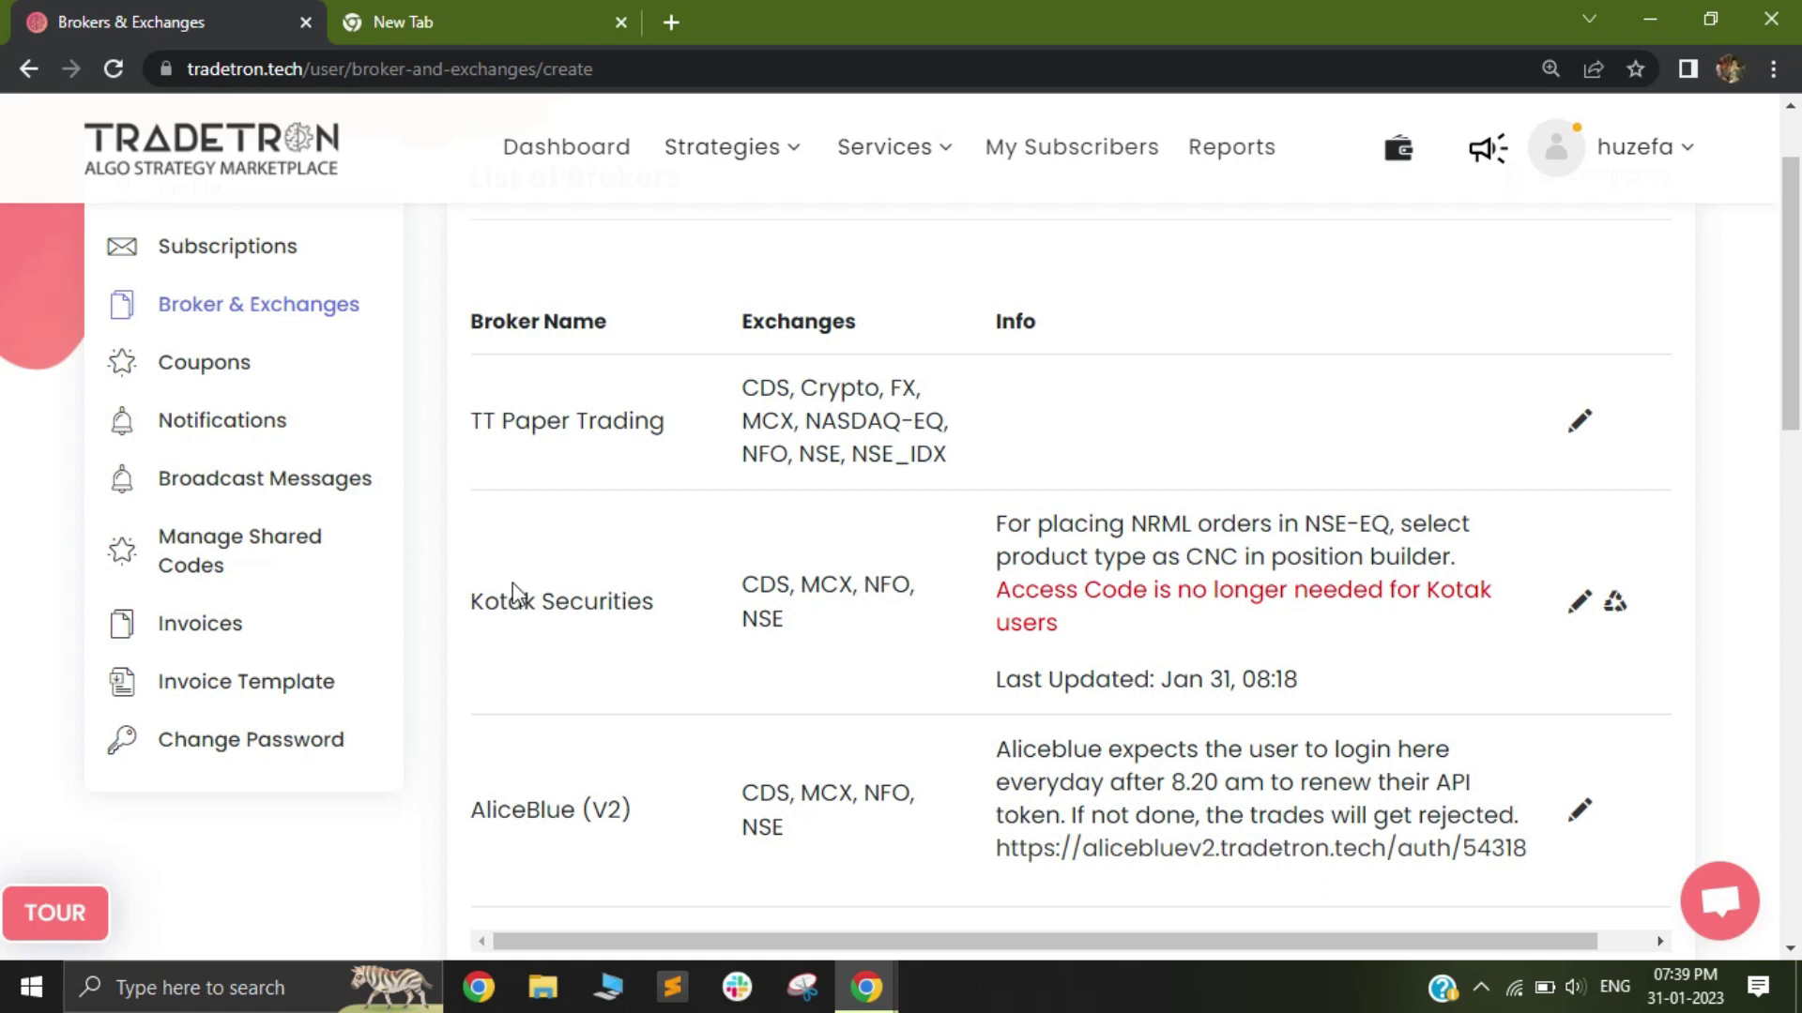
- In the original account's window, go to Manage Shared Codes from the account menu
drag(511, 601, 958, 786)
scroll(898, 726, up, 3)
click(1648, 164)
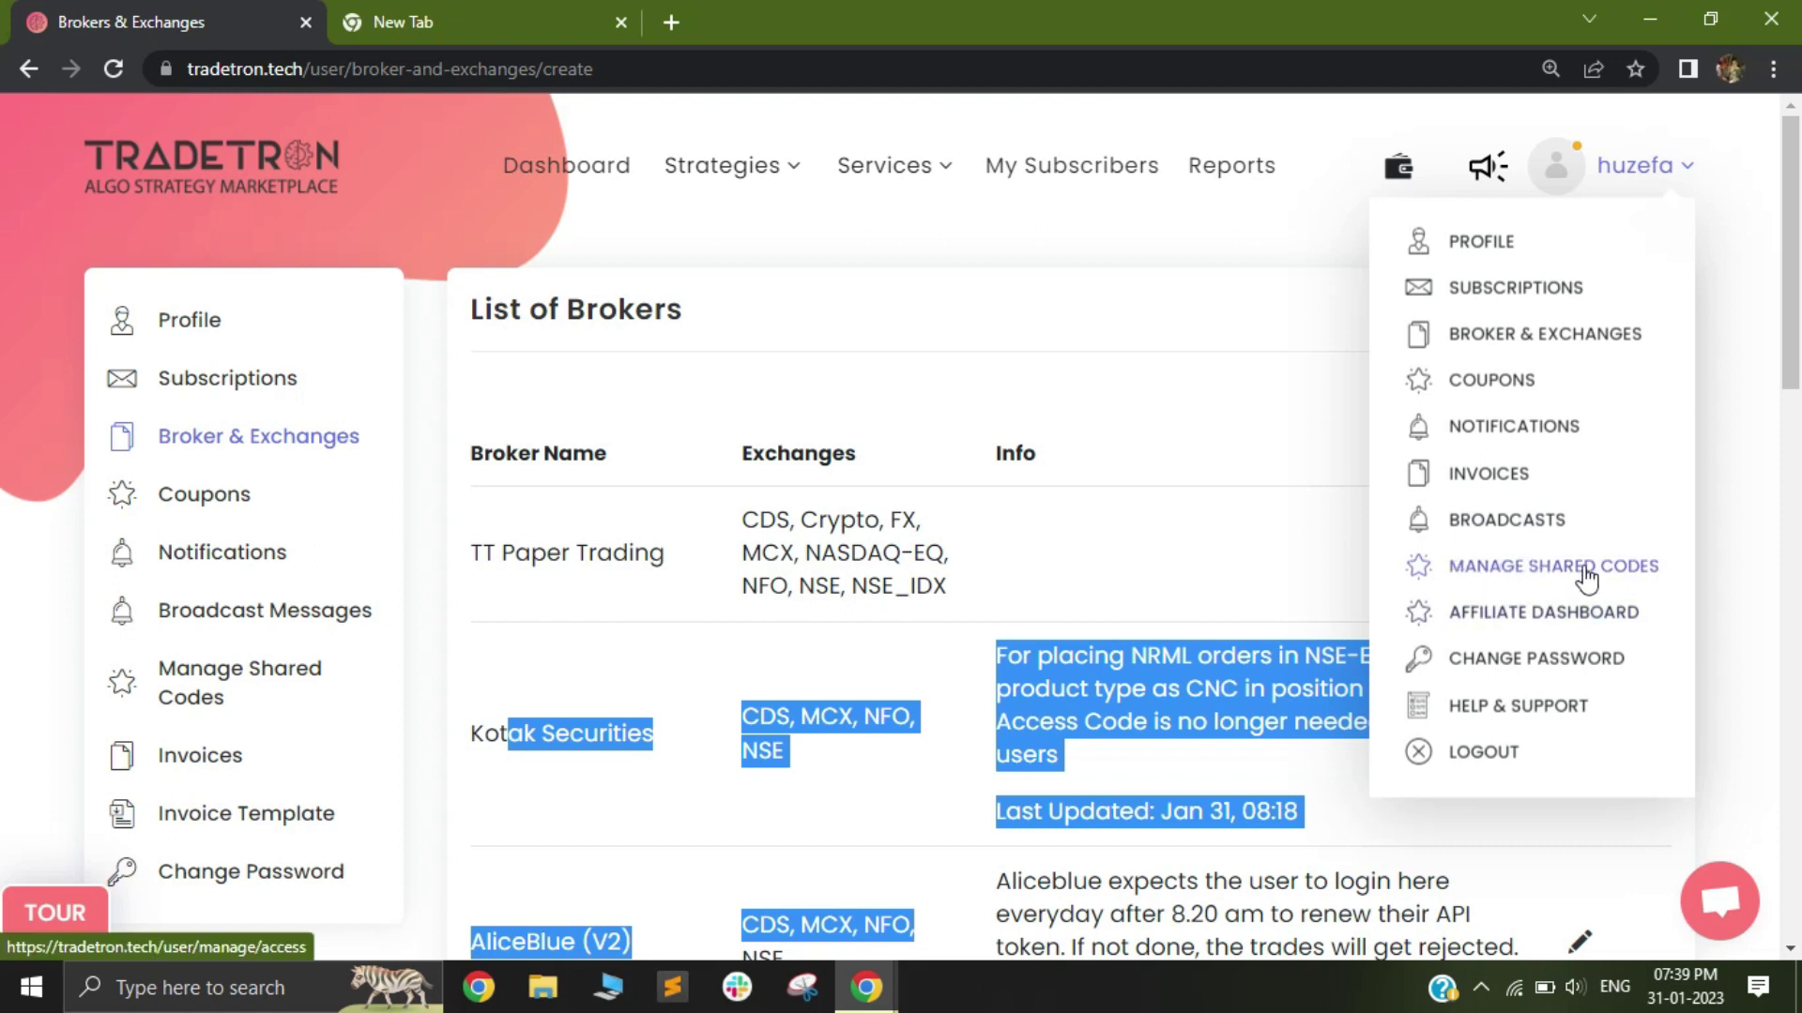
click(1544, 575)
- Paste the copied code into a new Add Code dialog's Access Code field and submit it
click(1538, 617)
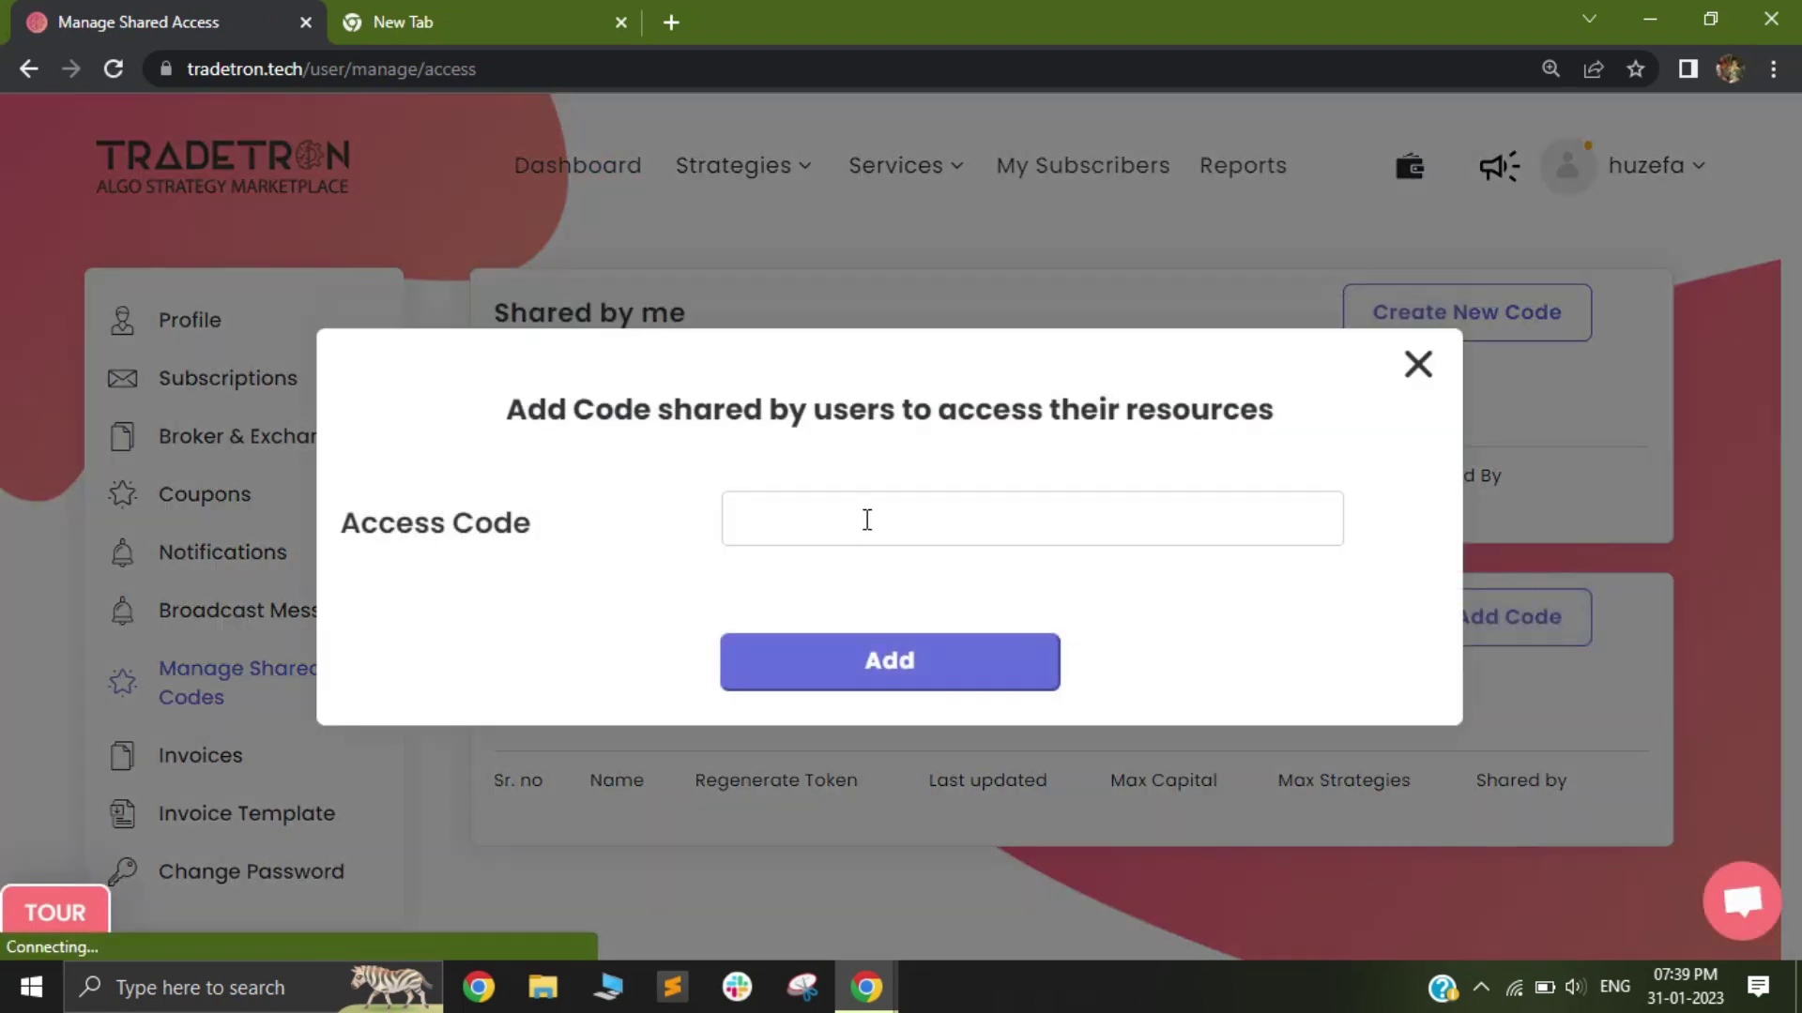
click(829, 516)
key(ctrl+v)
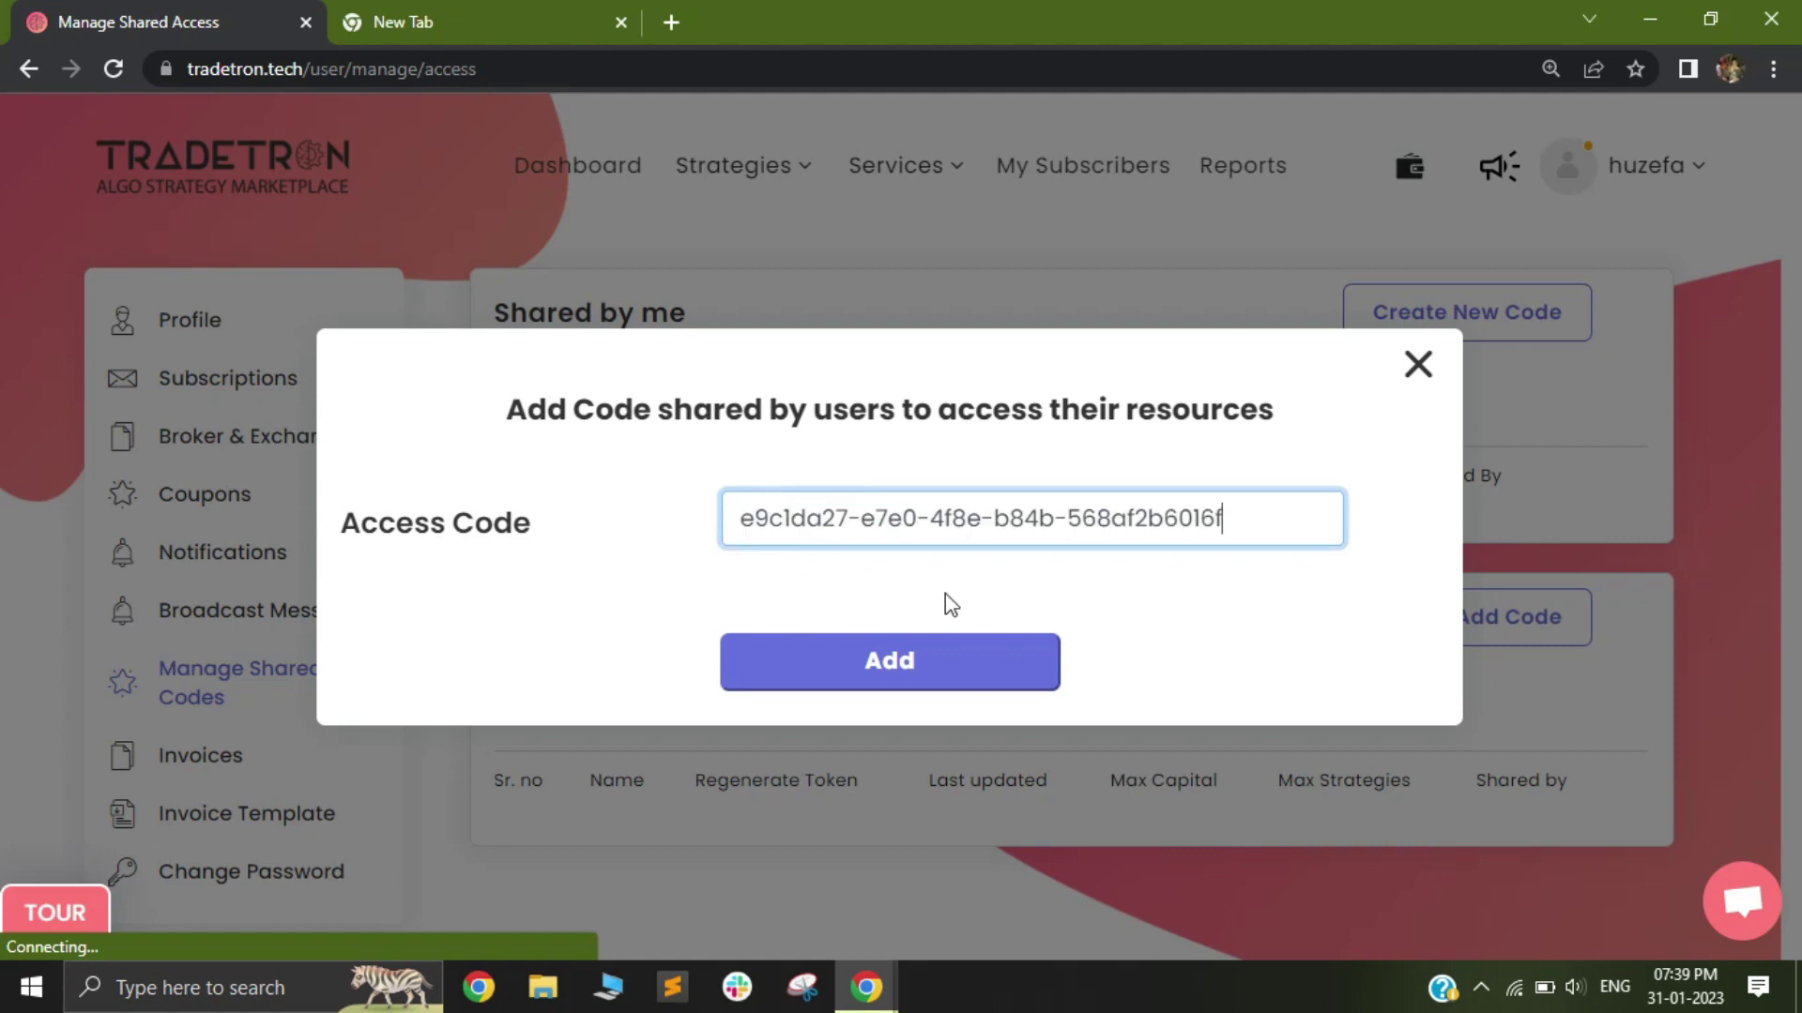
drag(1245, 519, 732, 518)
click(981, 588)
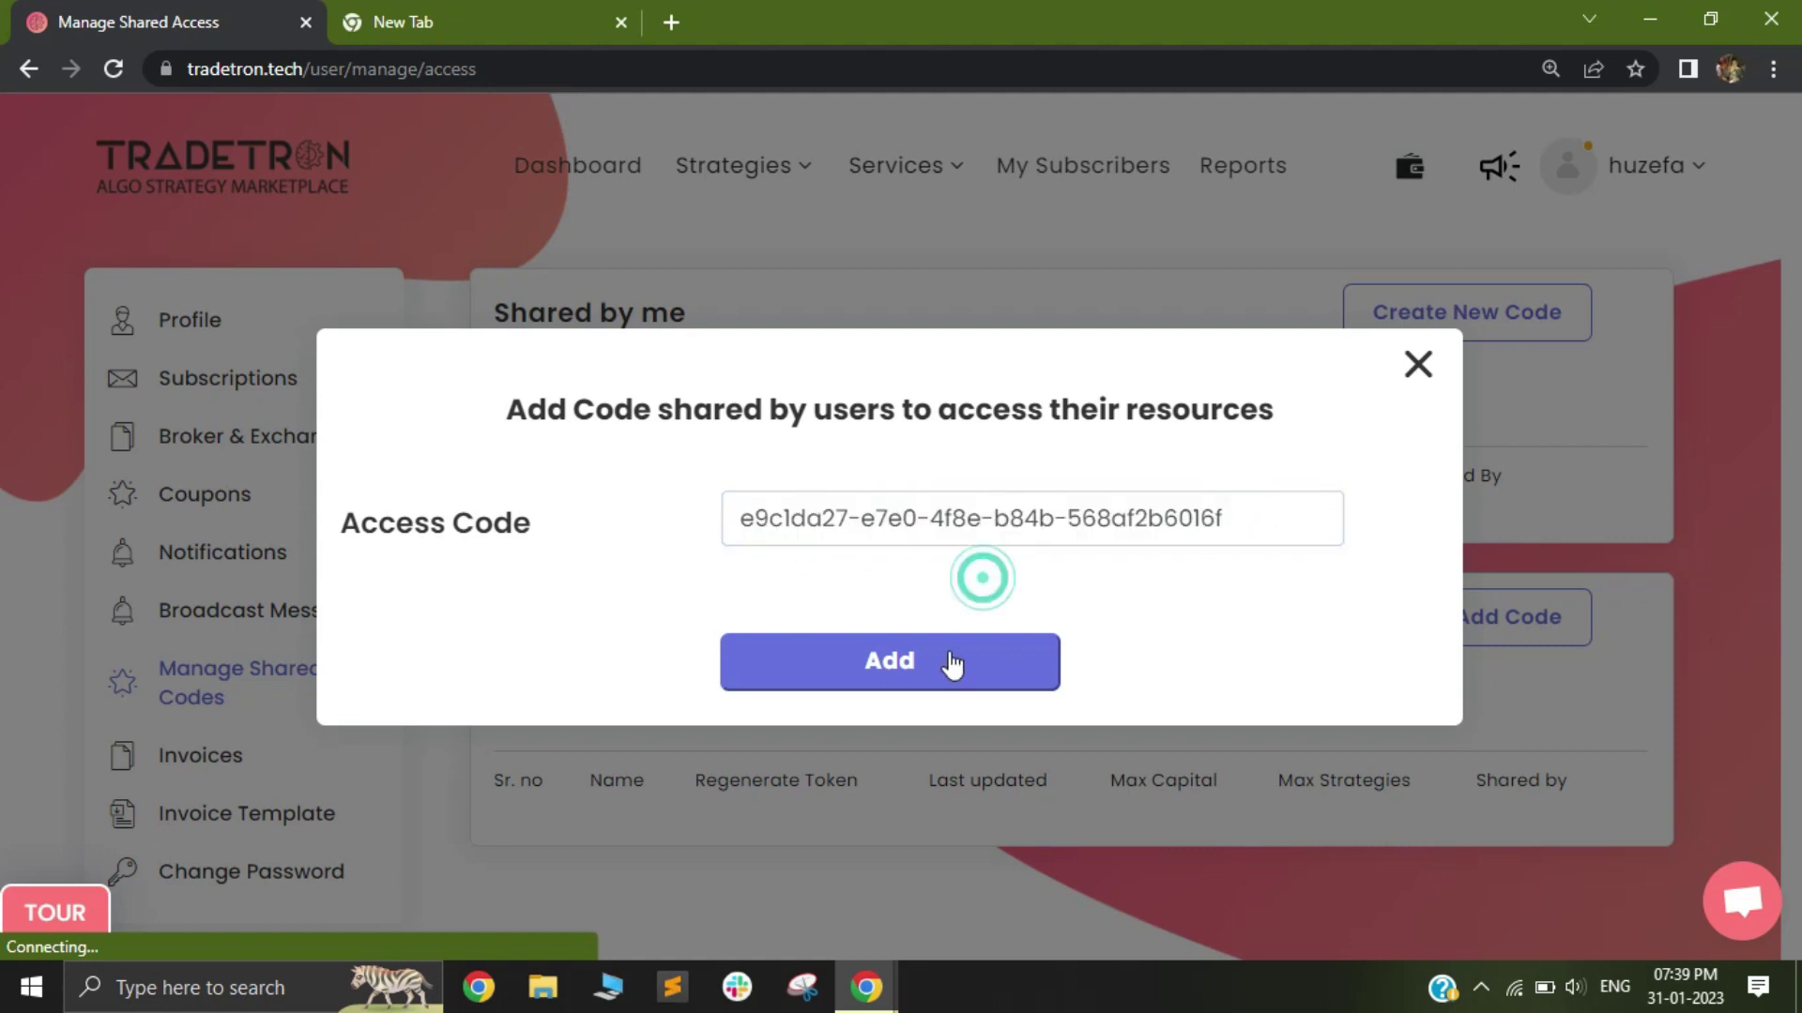
click(885, 663)
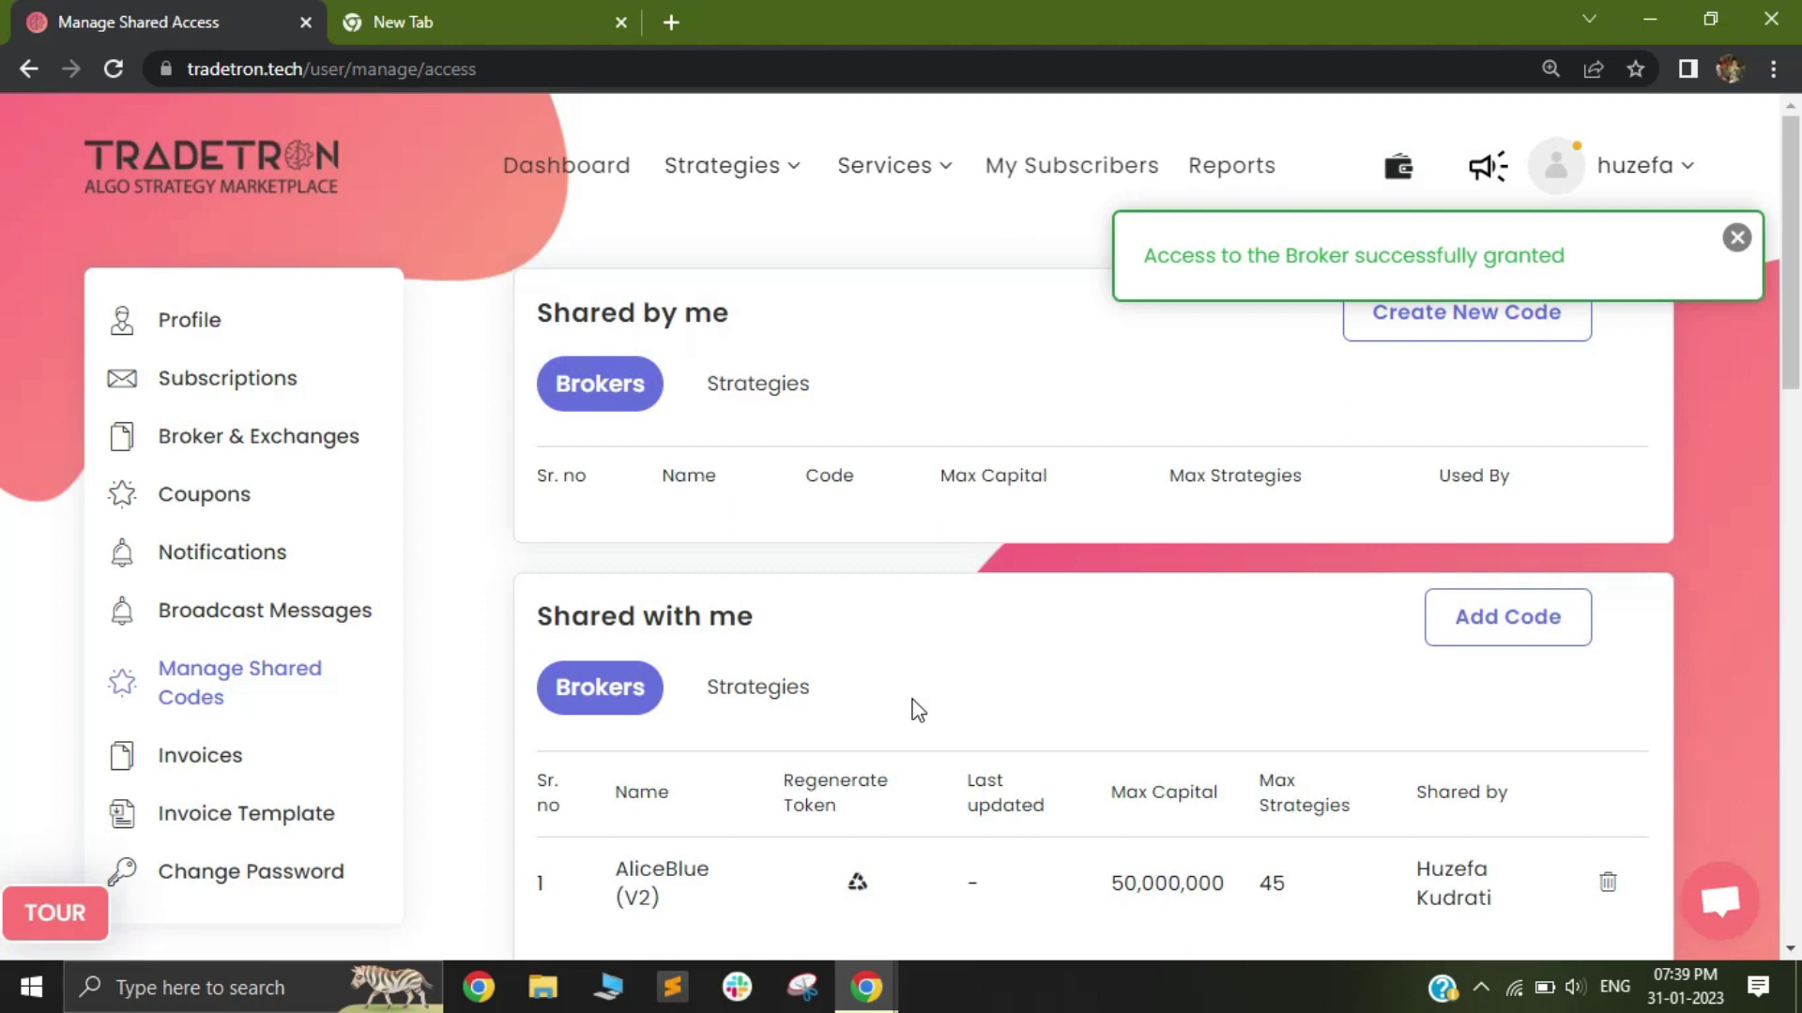
scroll(901, 681, down, 2)
drag(611, 746, 1373, 754)
click(947, 764)
- Read the Regenerate Broker Token notice about daily AliceBlue login, then close it
double_click(1450, 751)
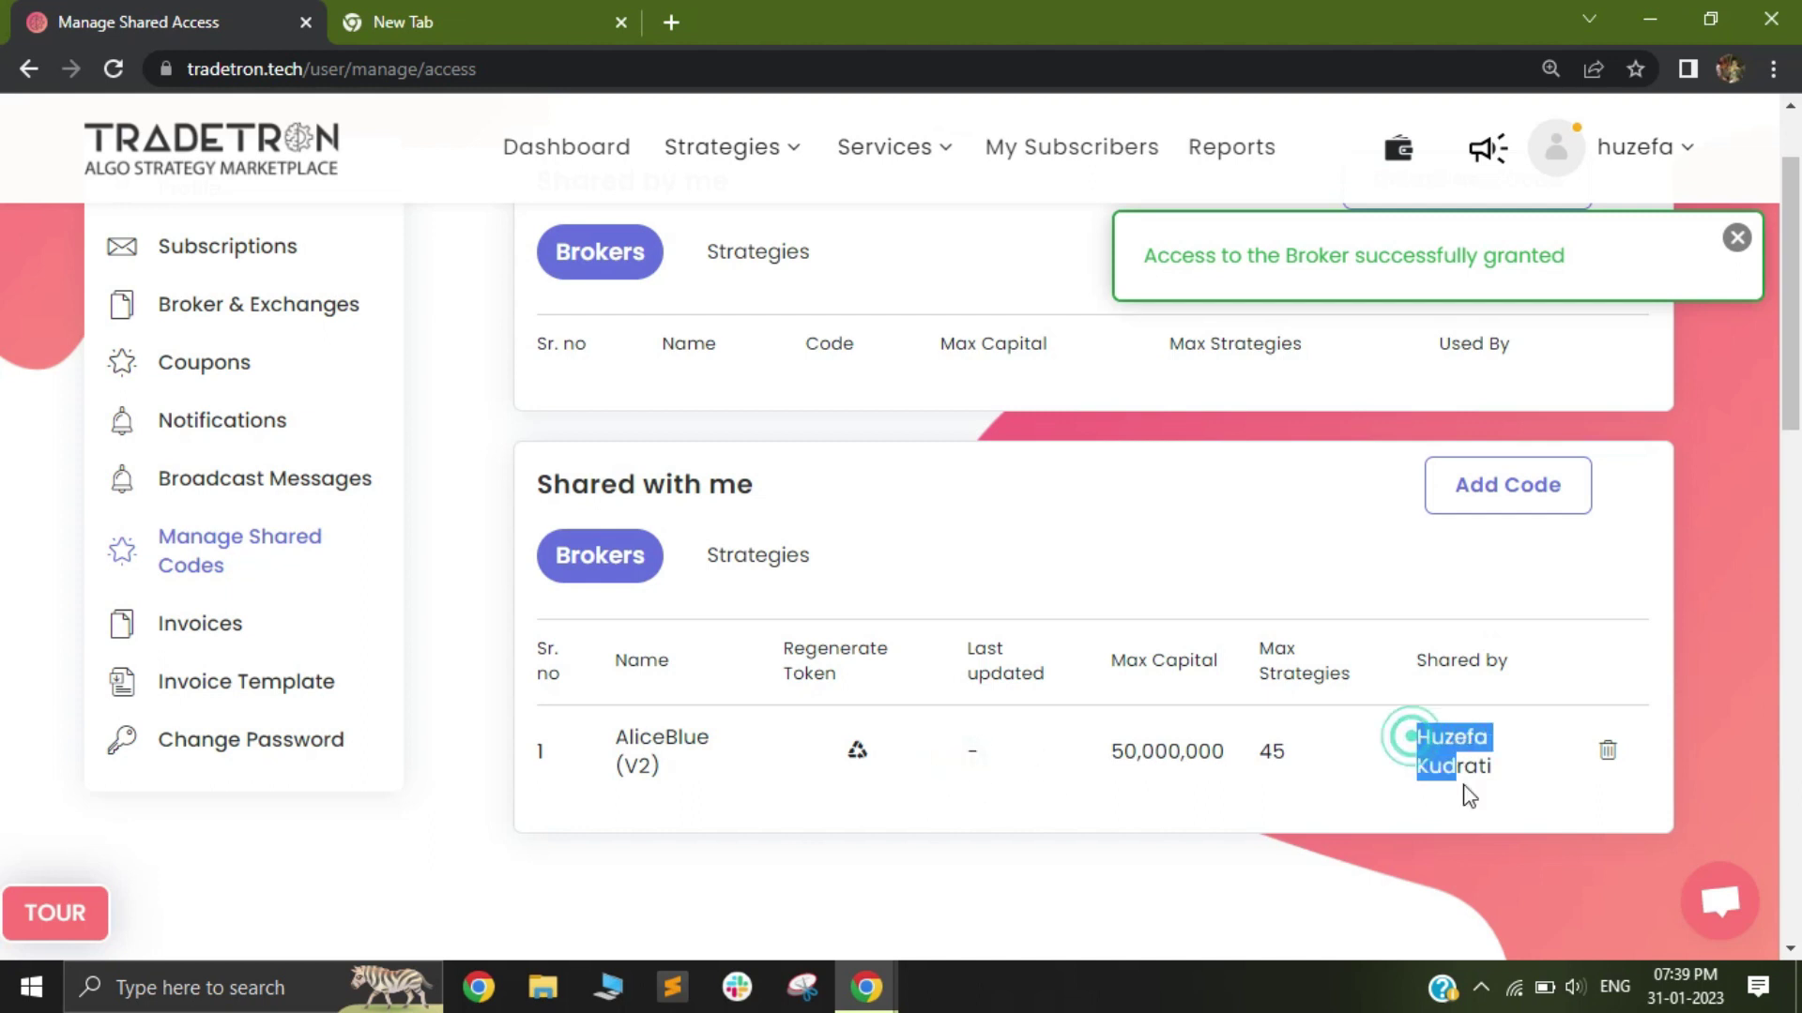
click(1405, 766)
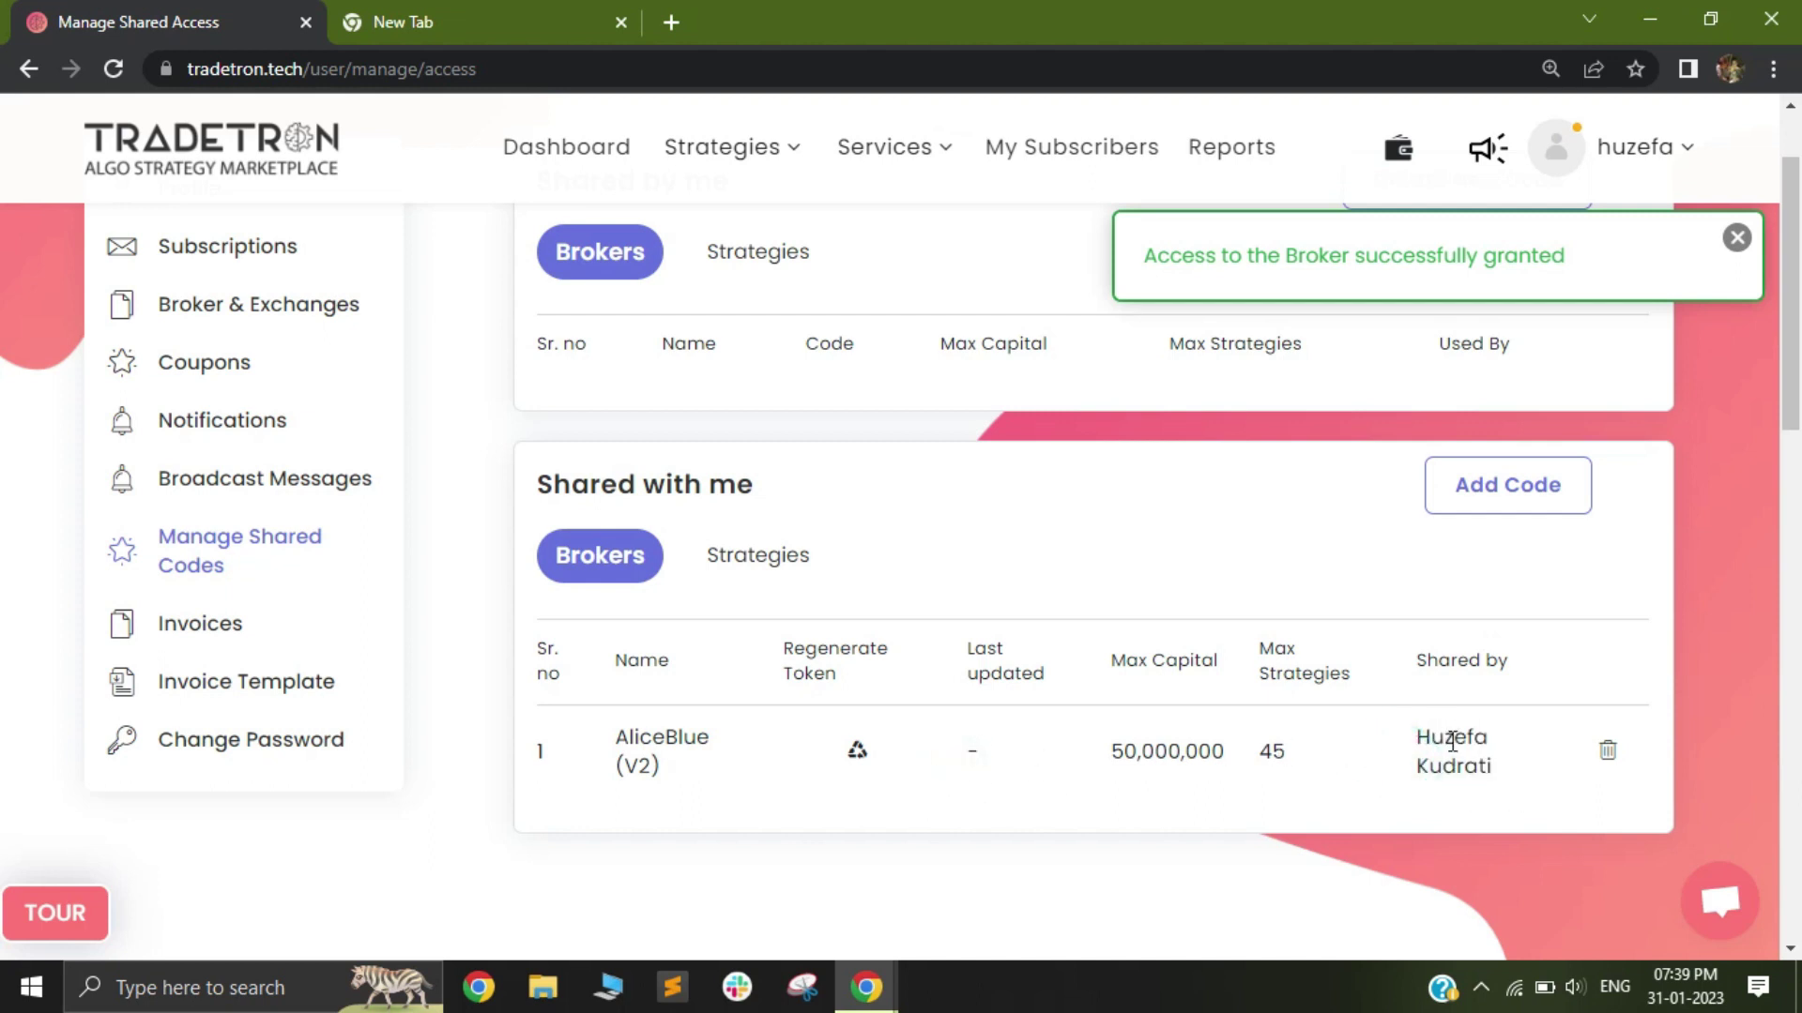
click(857, 756)
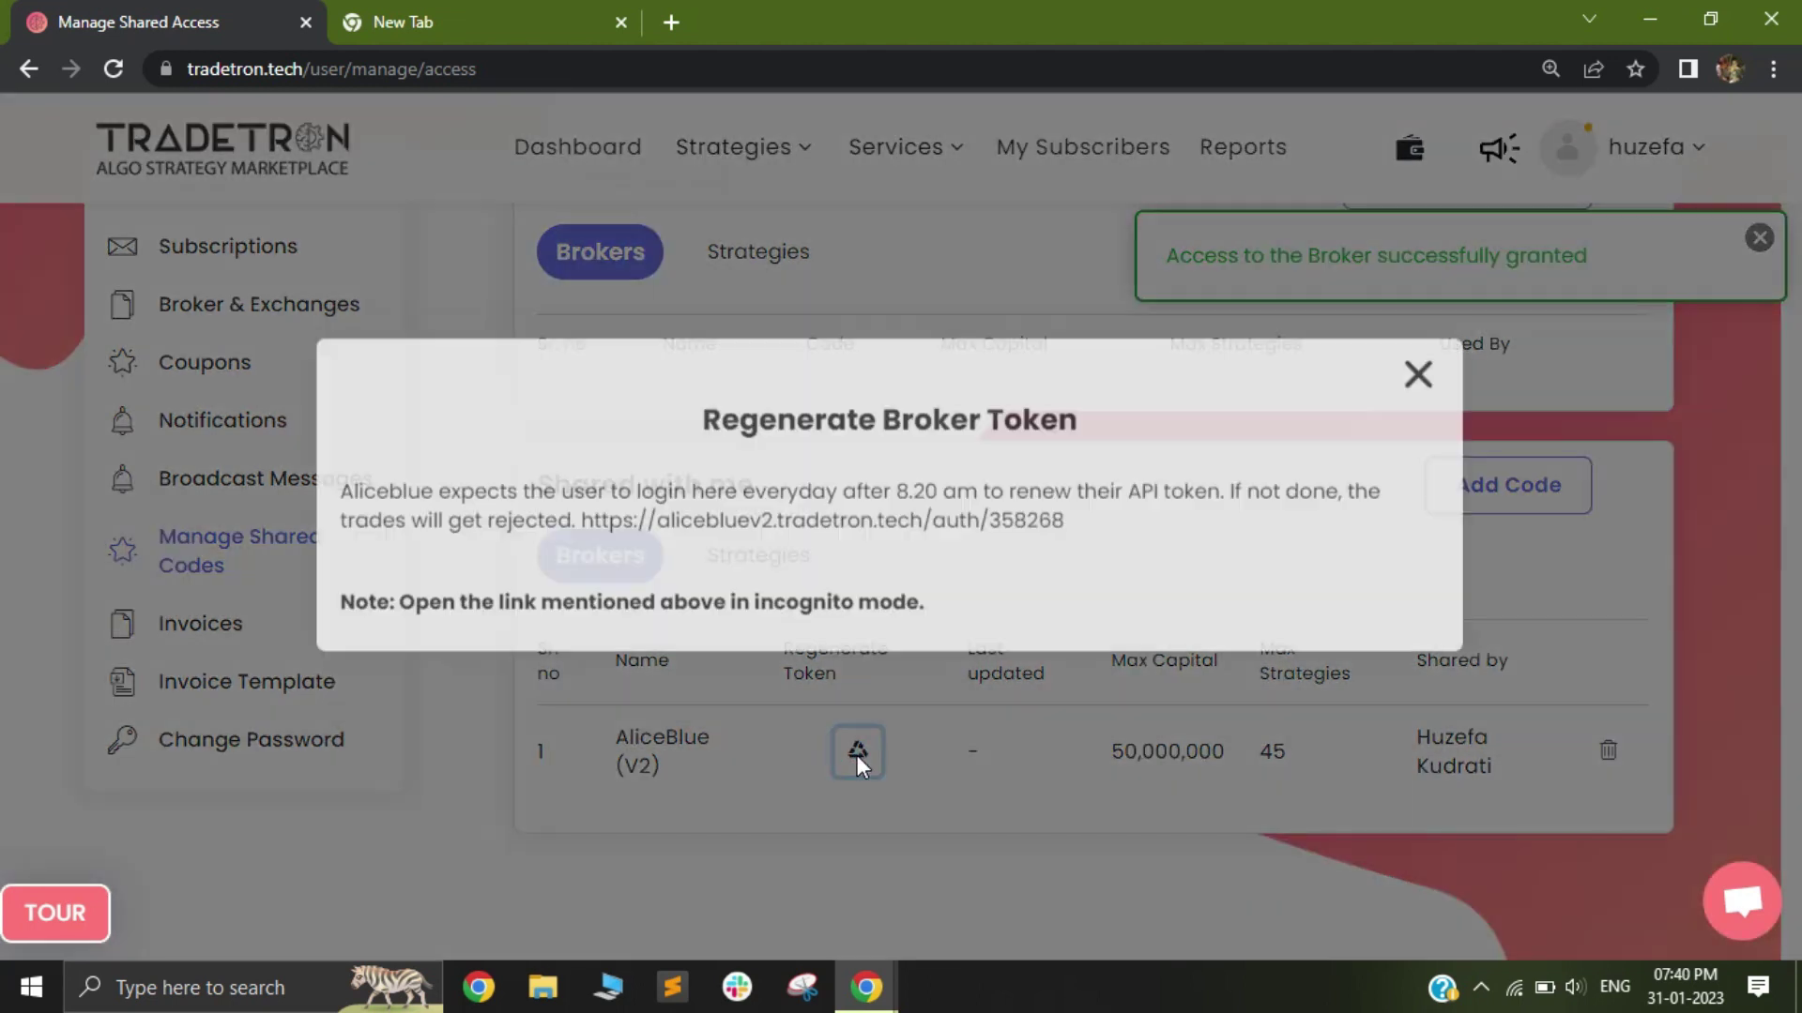
right_click(832, 558)
click(929, 643)
click(1419, 408)
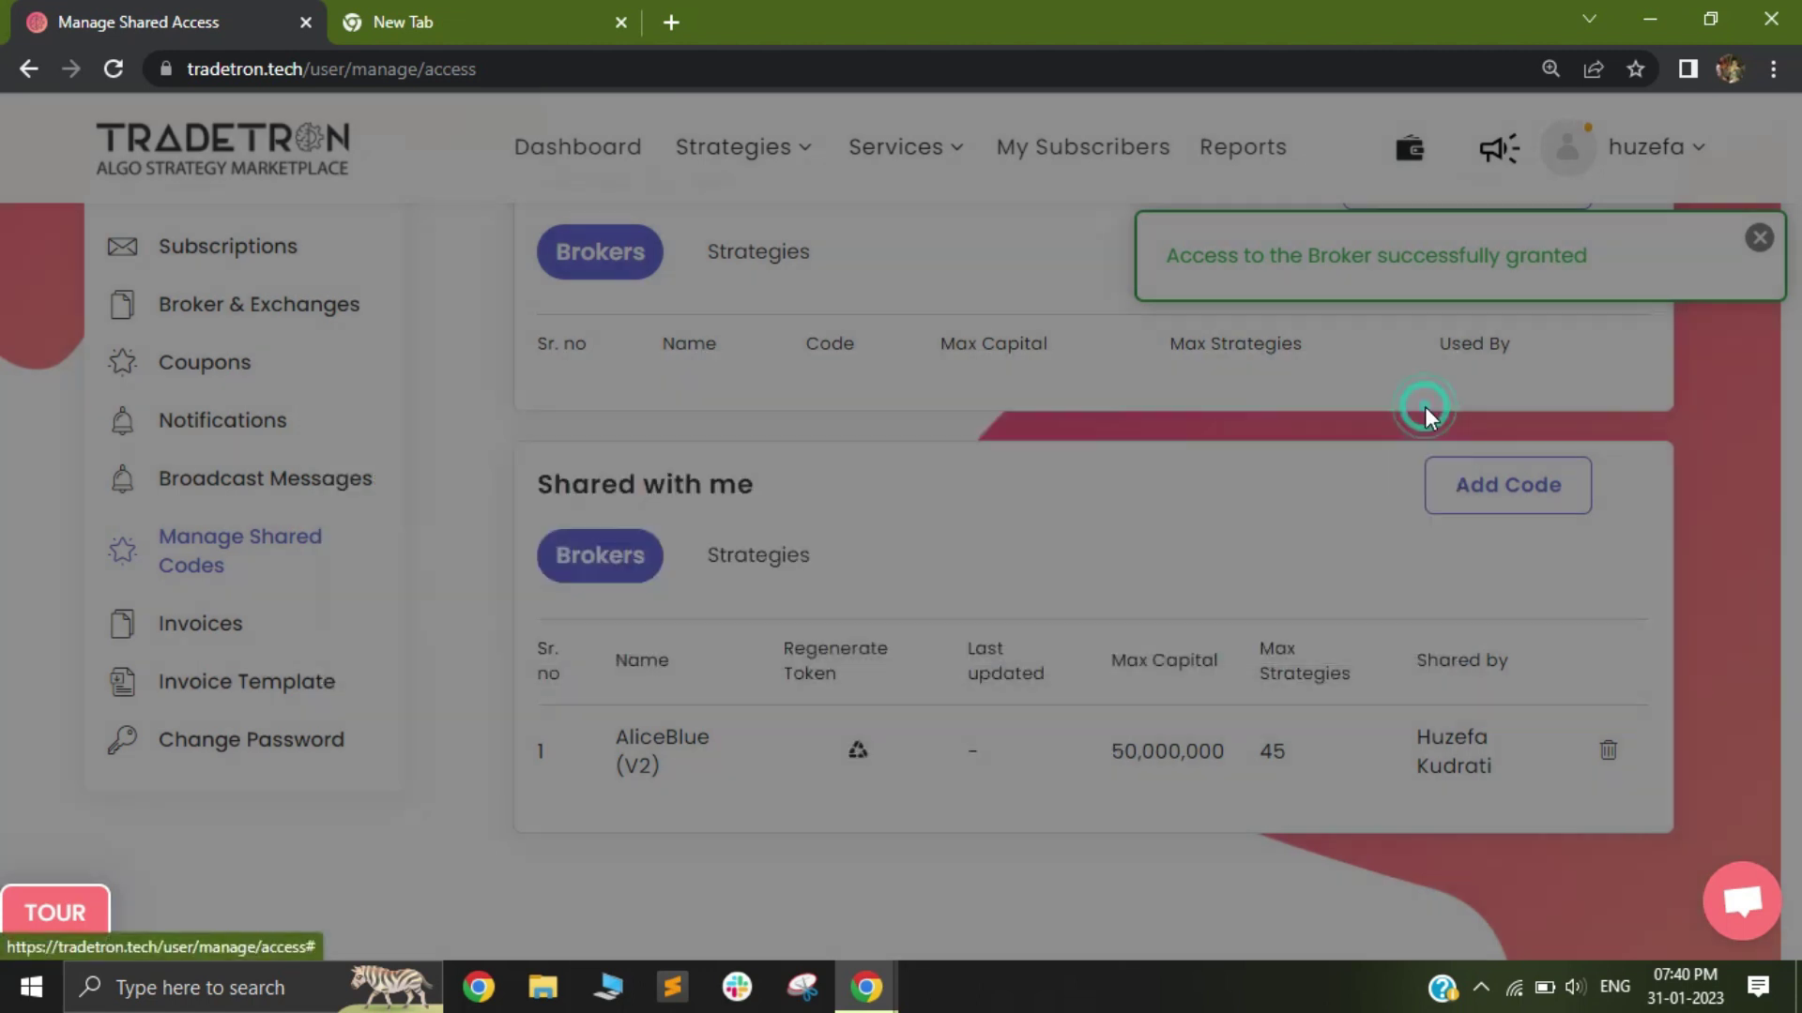
- Check the account menu, then bring up the Strategies navigation options
click(1634, 146)
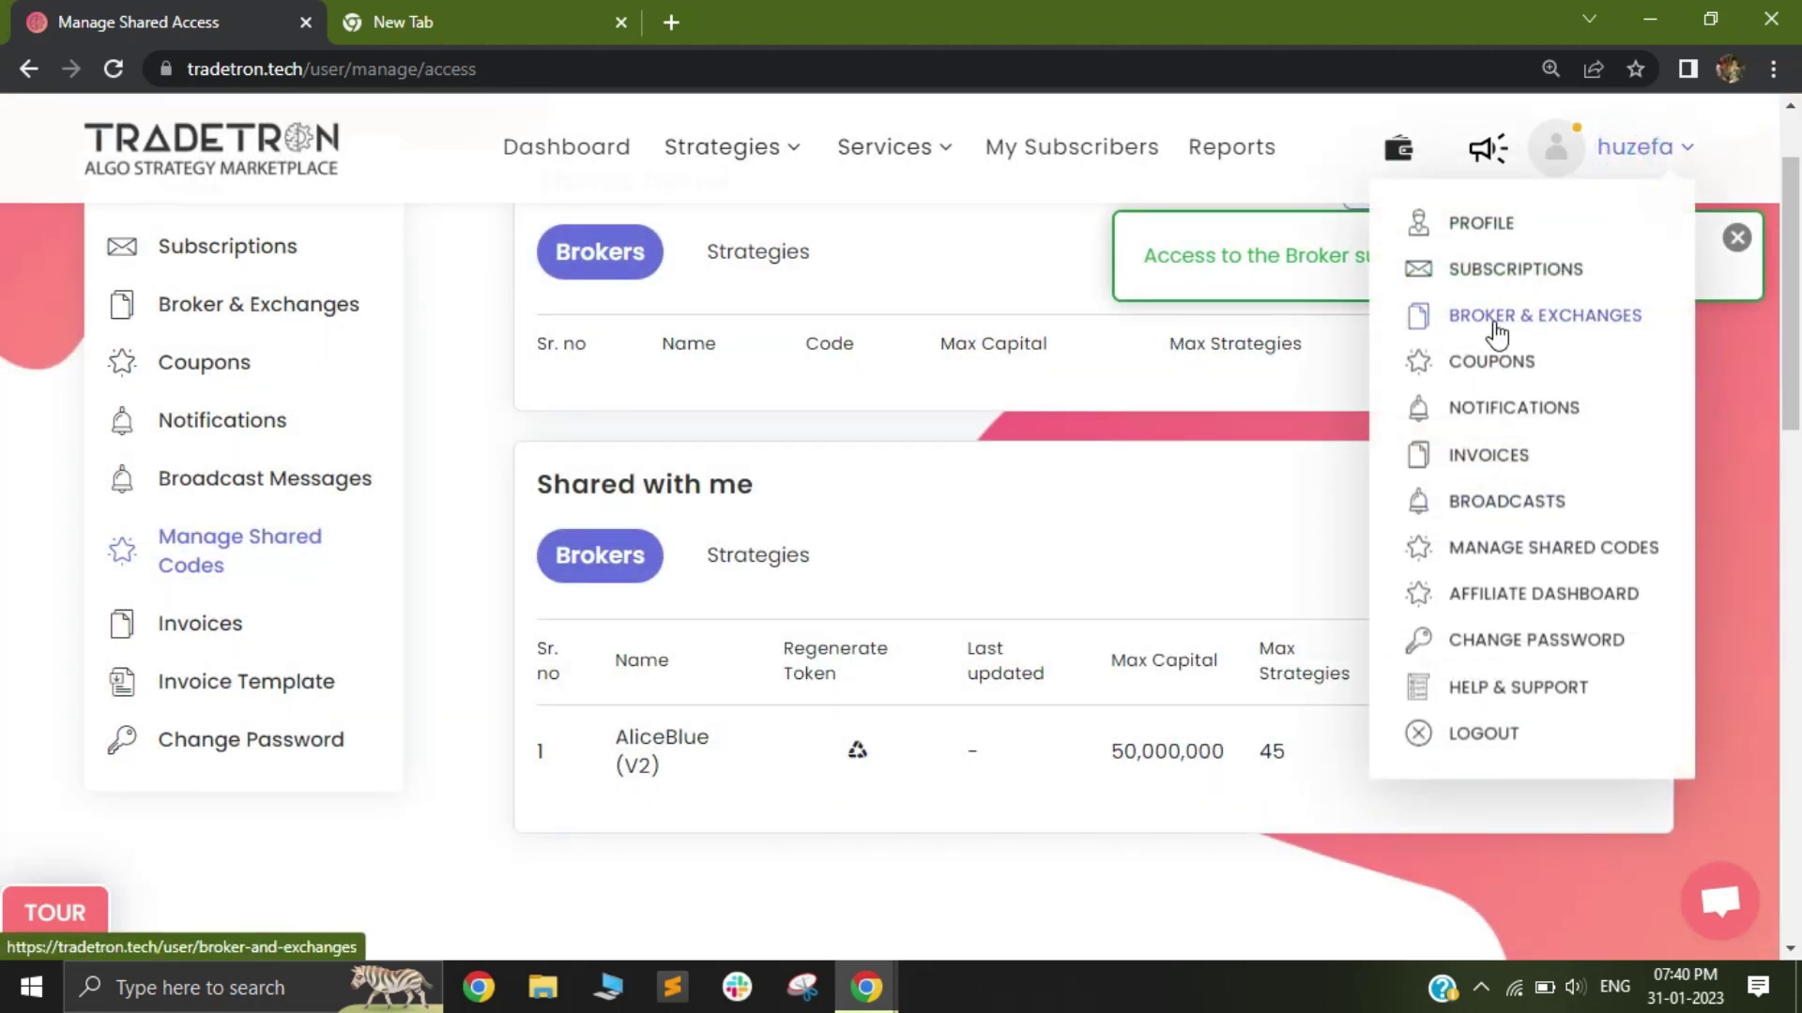
click(1101, 509)
click(1640, 153)
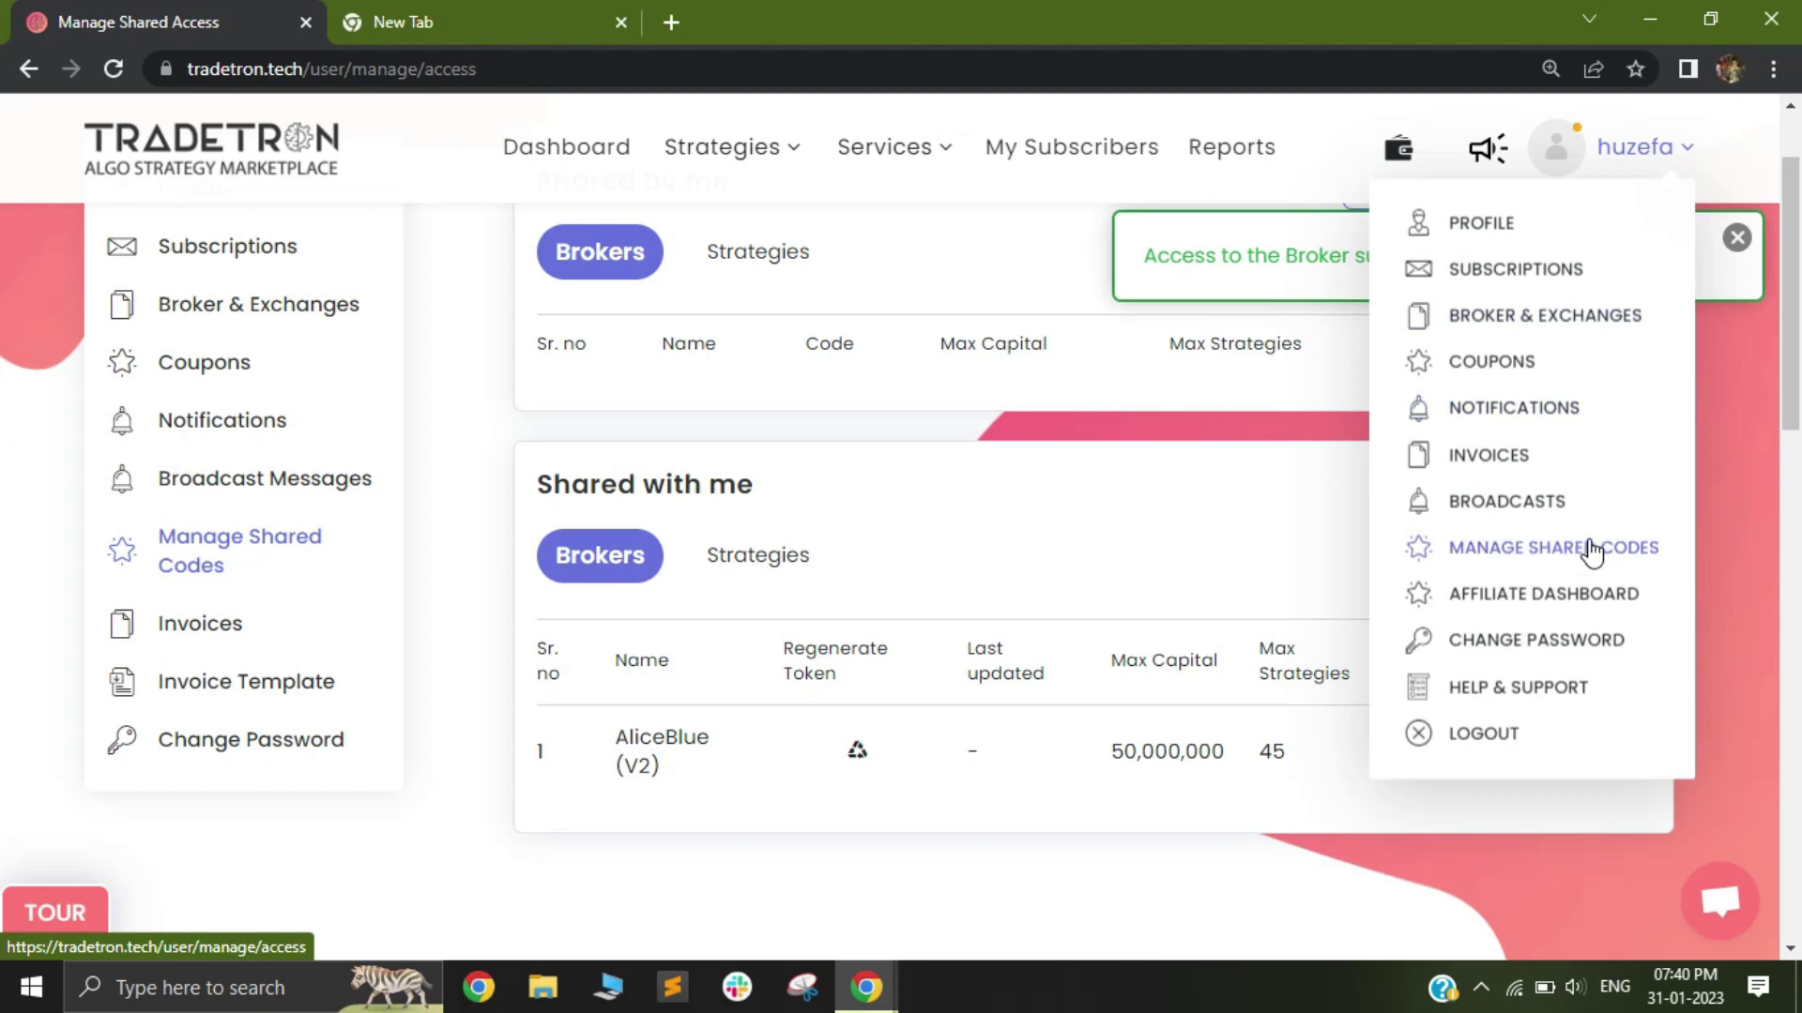
click(1003, 627)
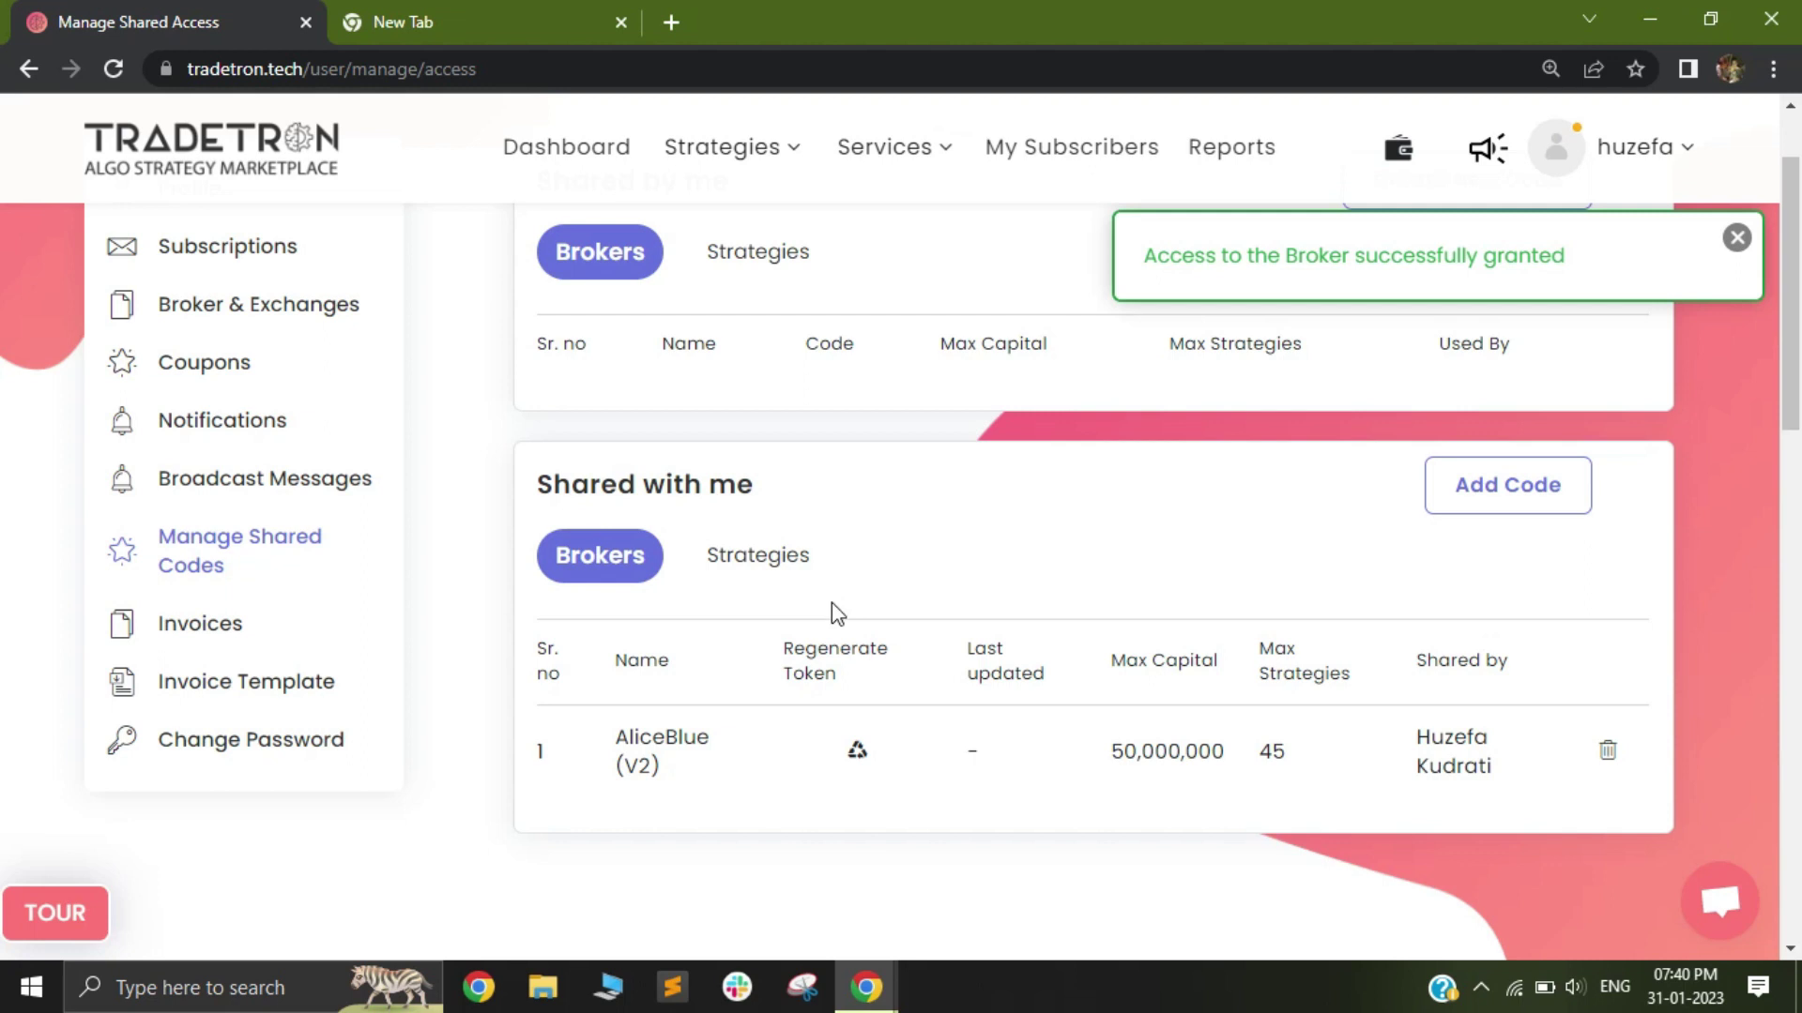
scroll(831, 604, up, 3)
click(723, 165)
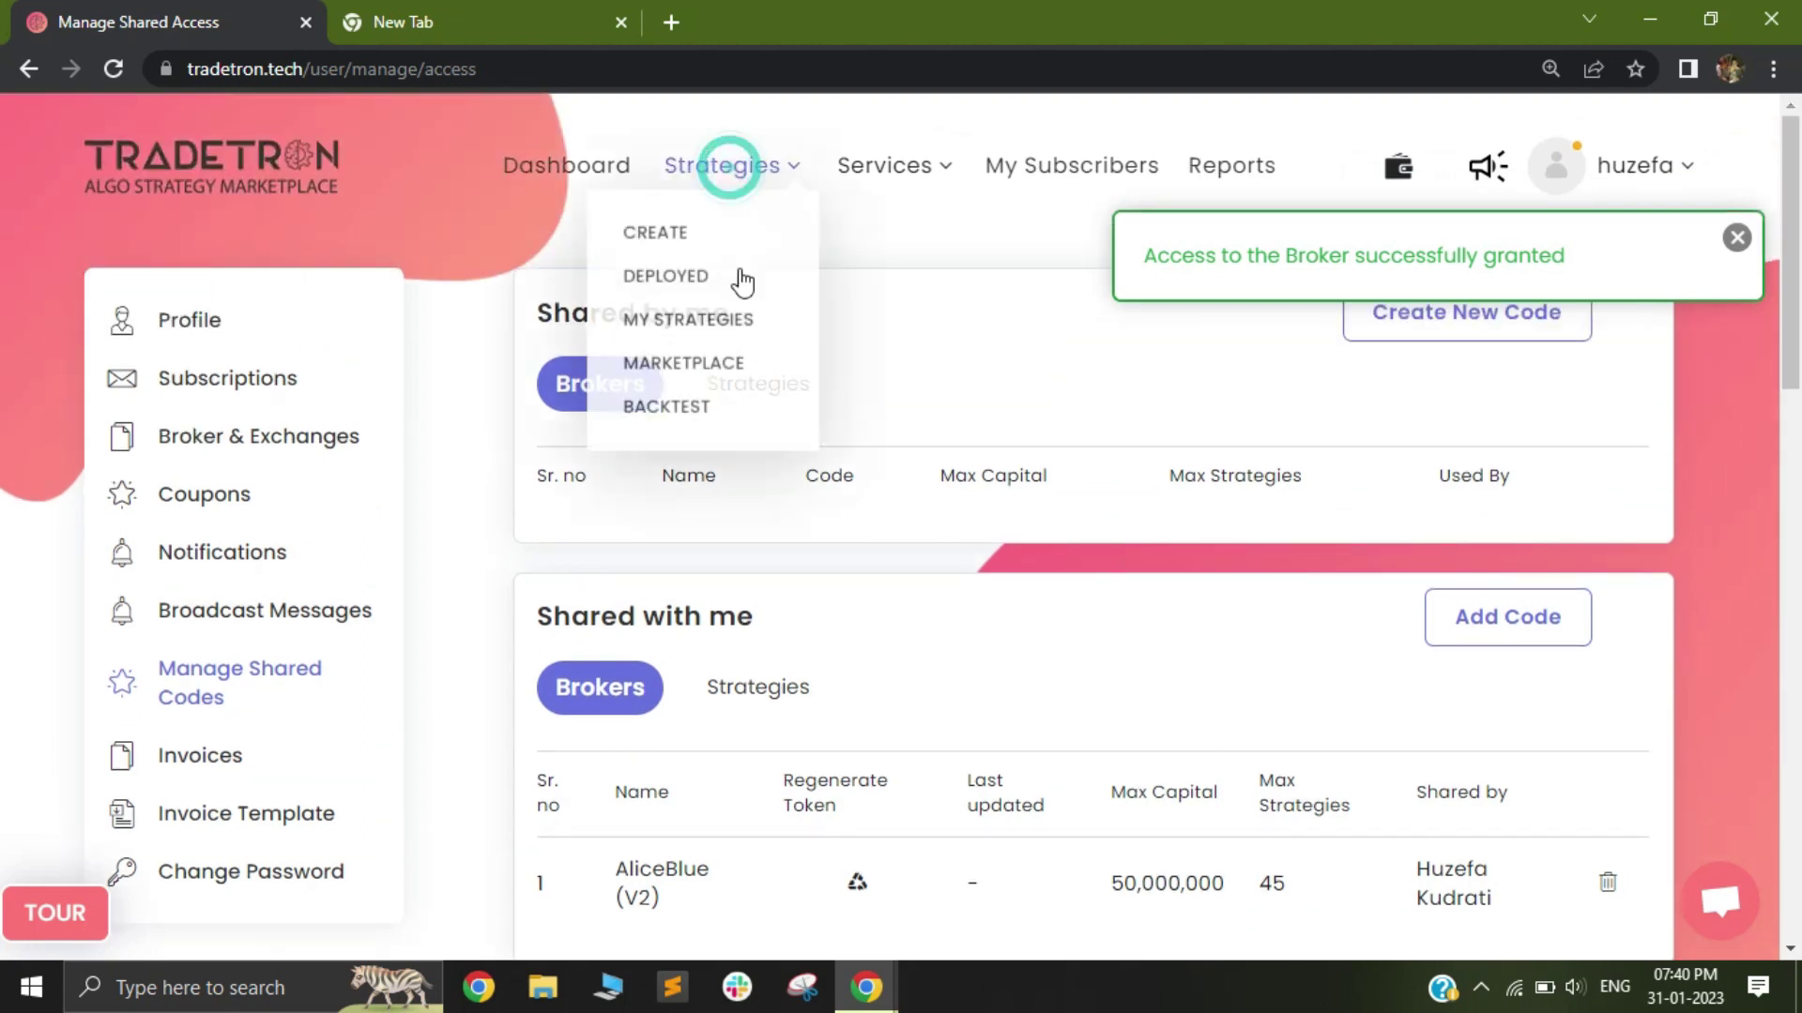
- Go to My Strategies and start deploying the Budget 2023 card
click(687, 326)
scroll(795, 592, down, 3)
scroll(793, 619, down, 1)
scroll(773, 561, down, 2)
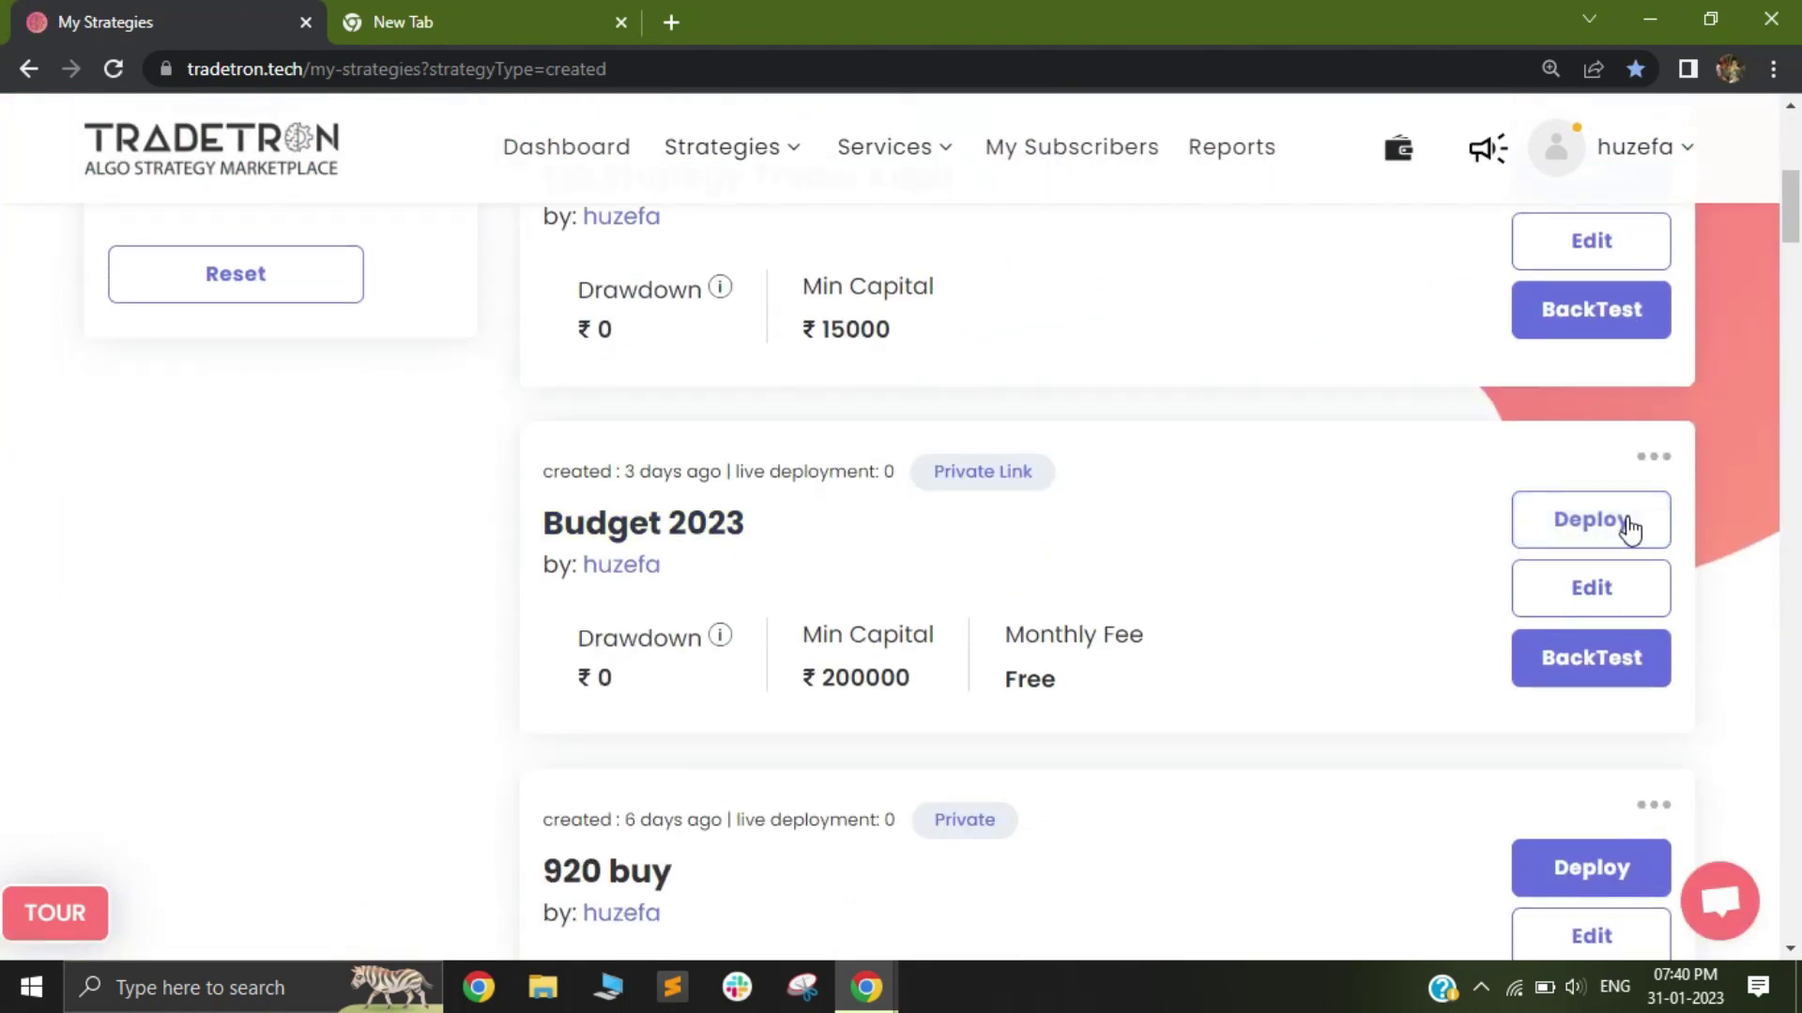
click(1591, 520)
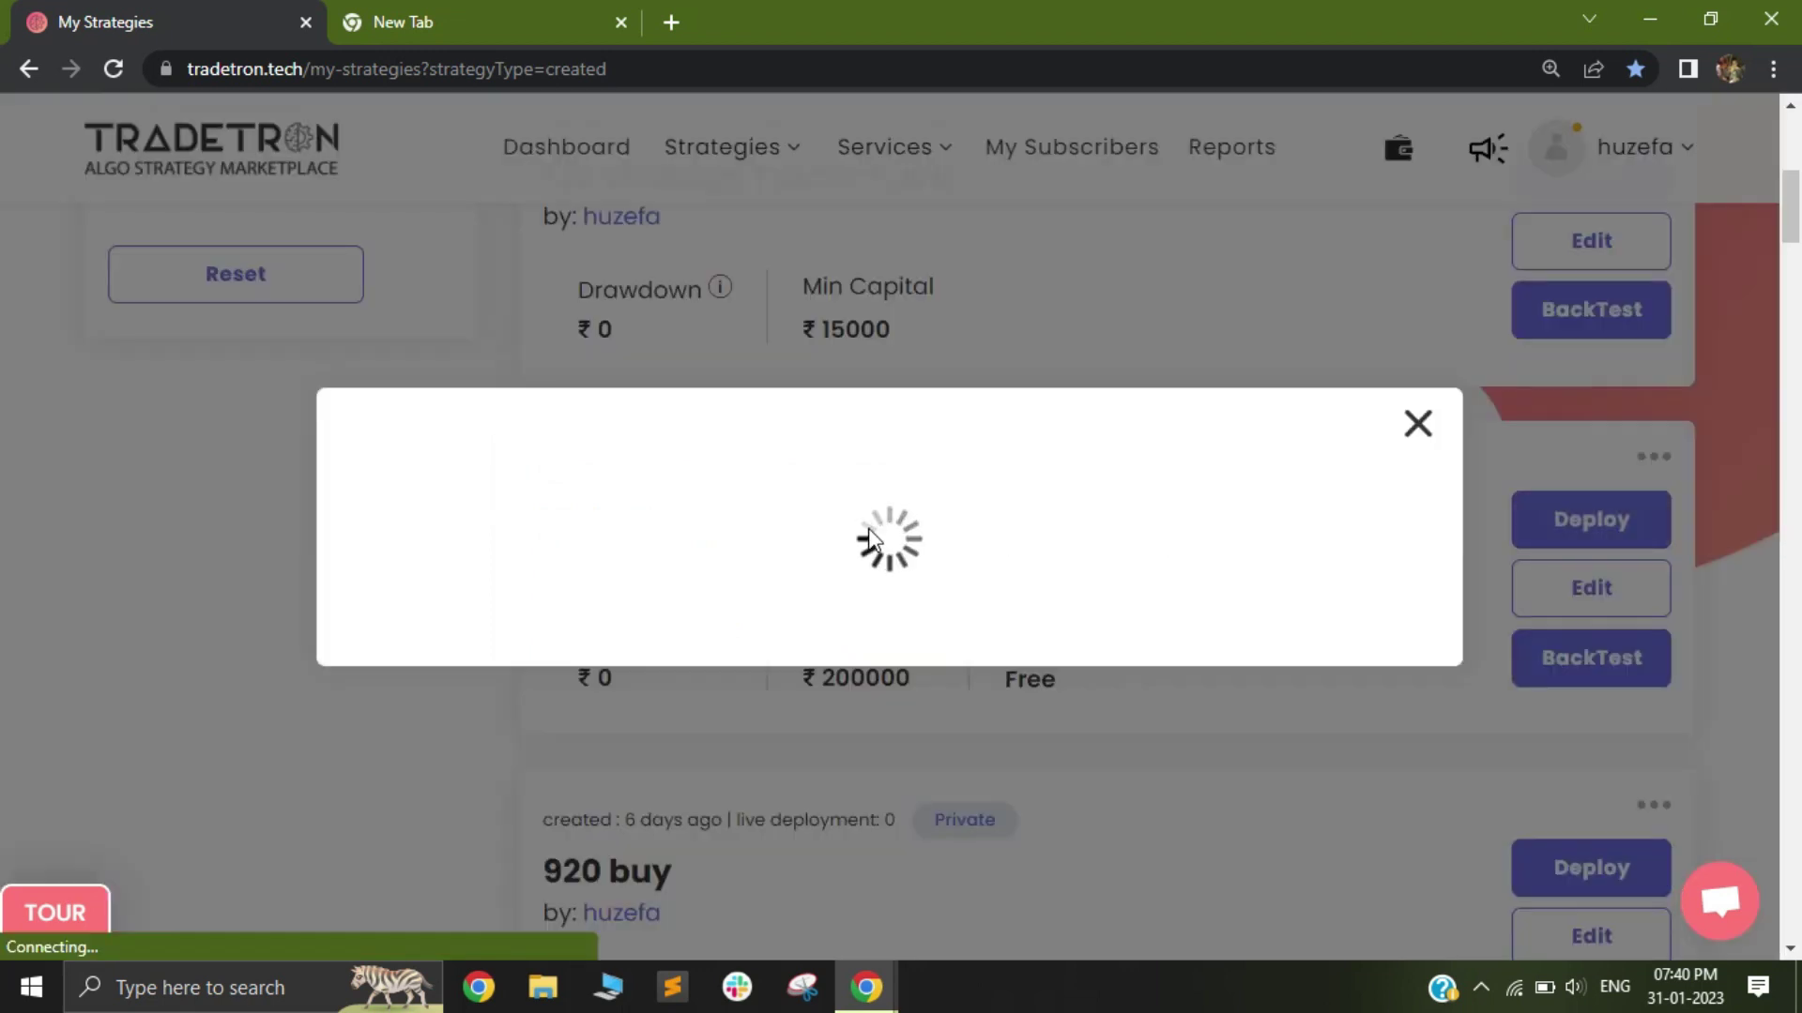
- Set Execution Type to Live Auto and NFO Broker to the shared AliceBlue (V2)
click(826, 535)
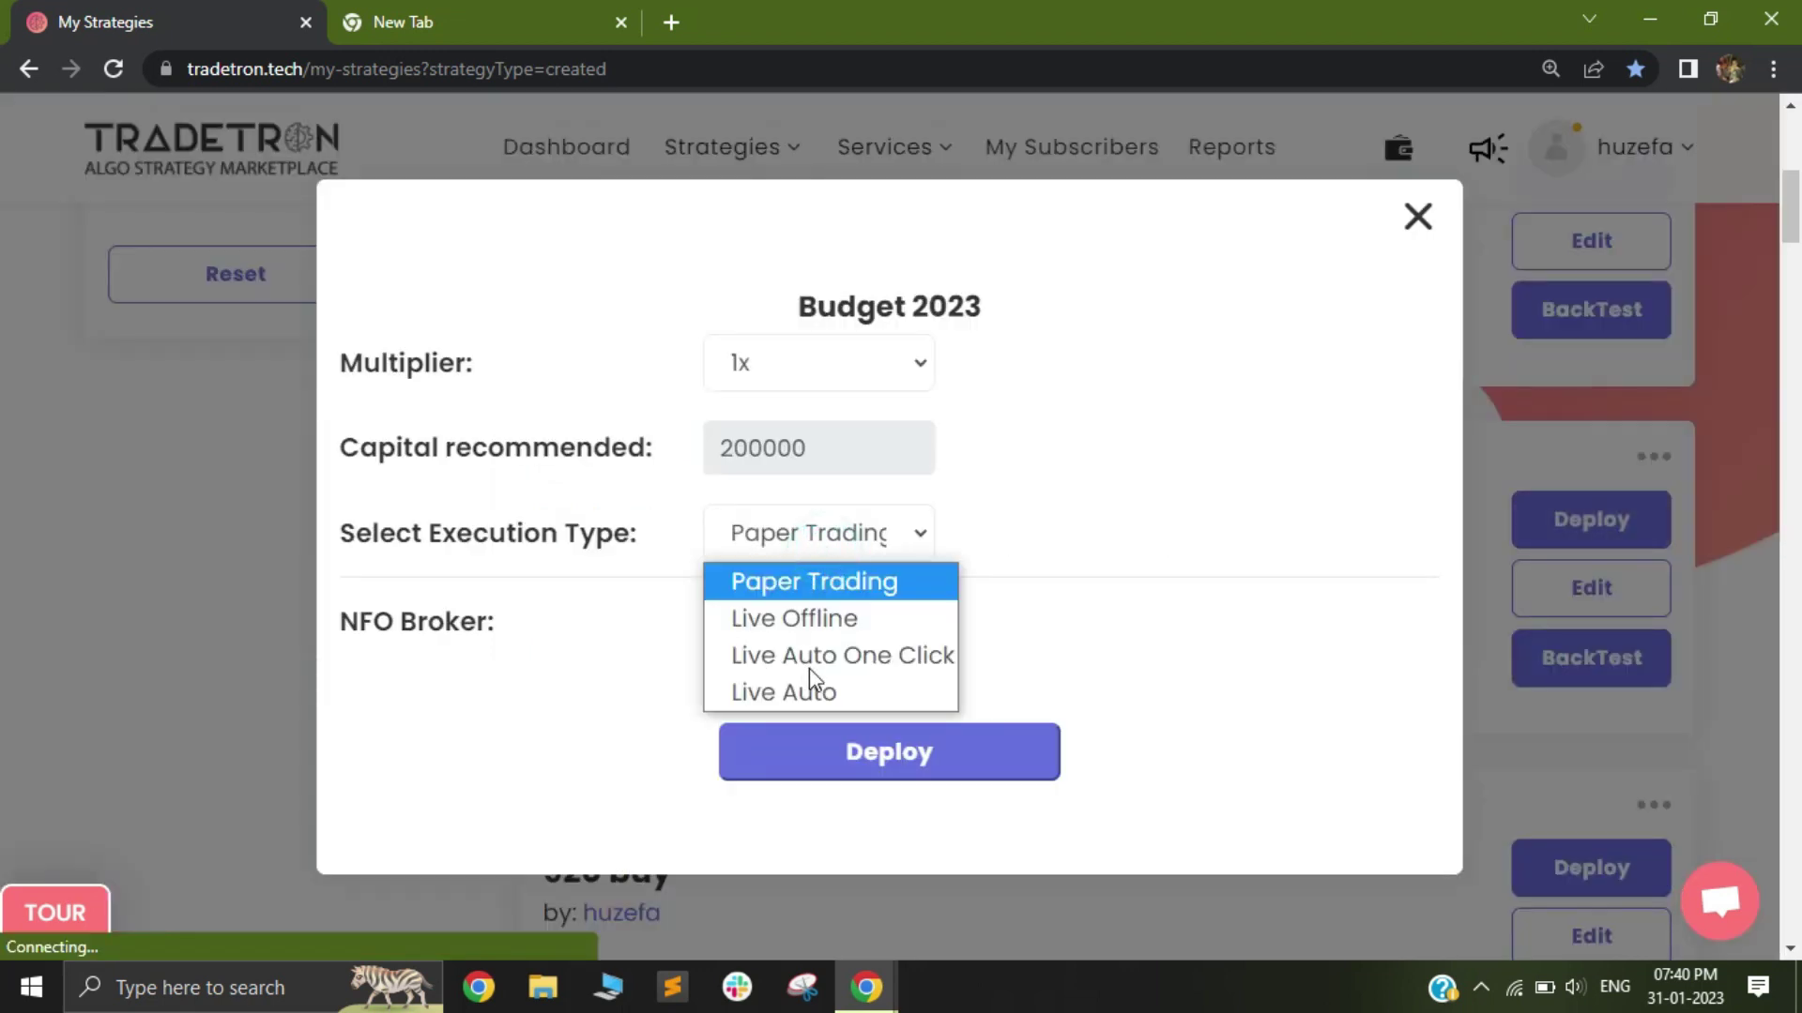
click(773, 690)
click(810, 620)
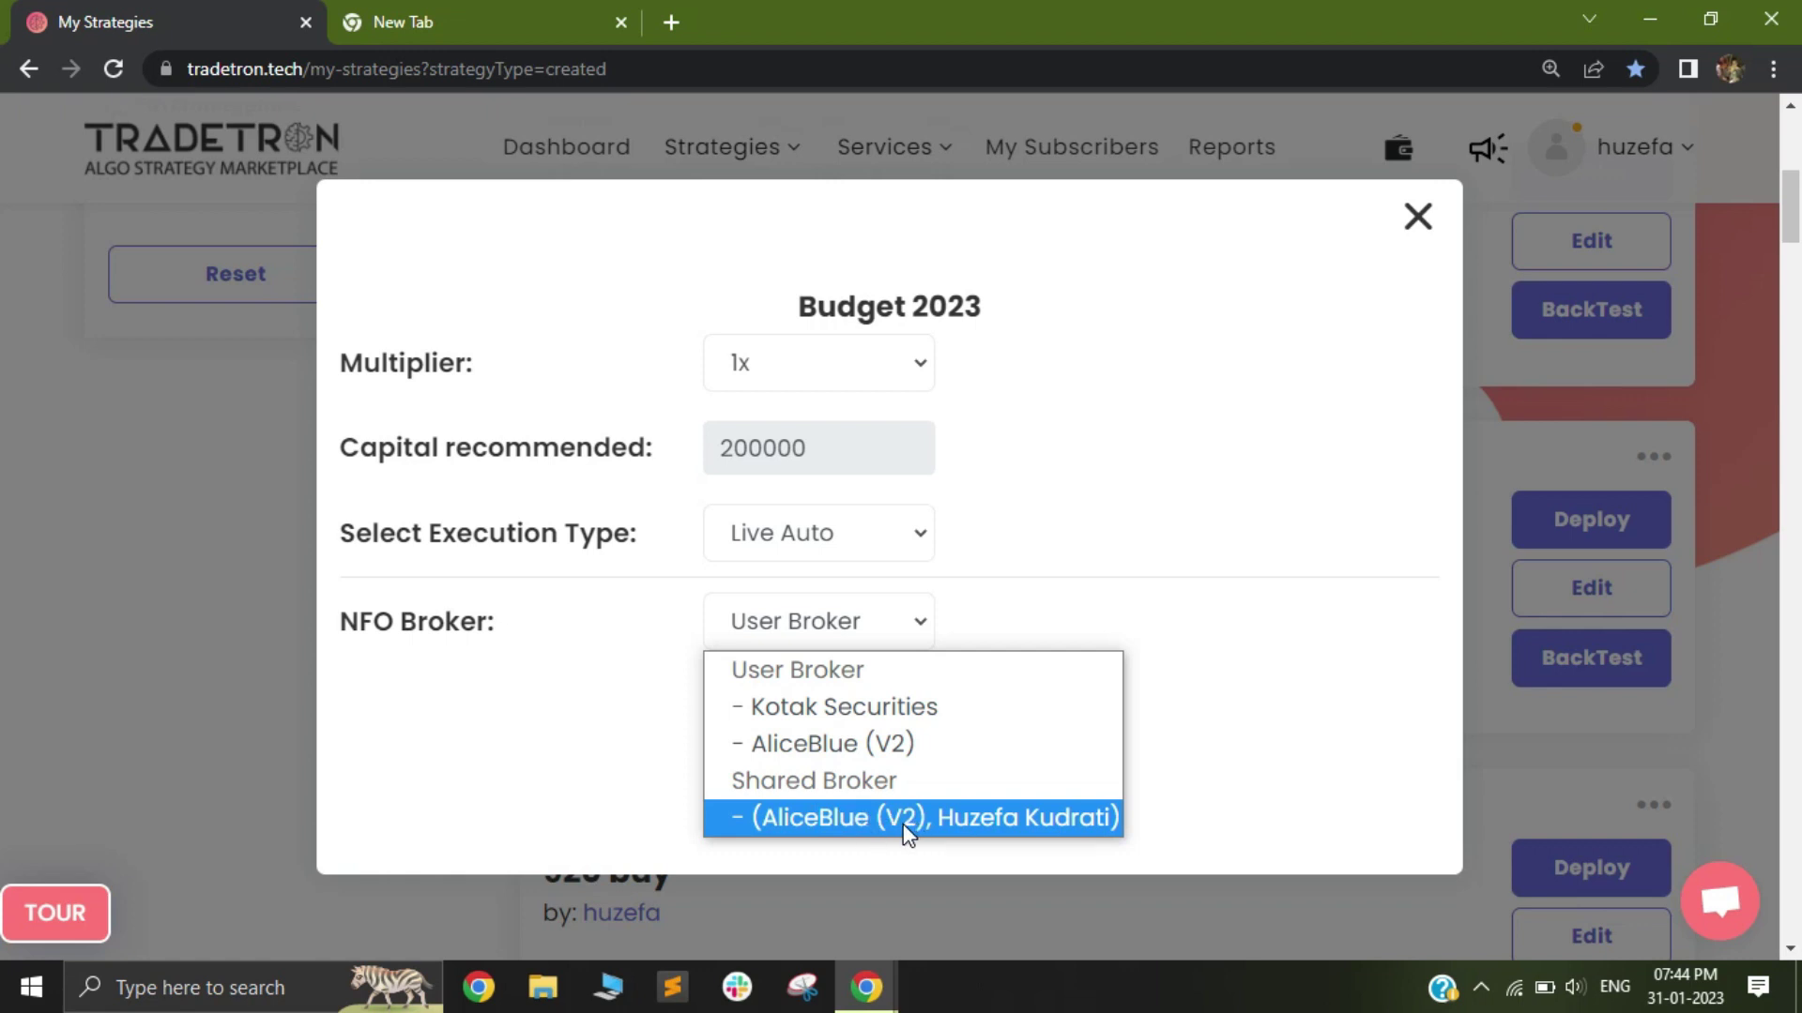
click(889, 818)
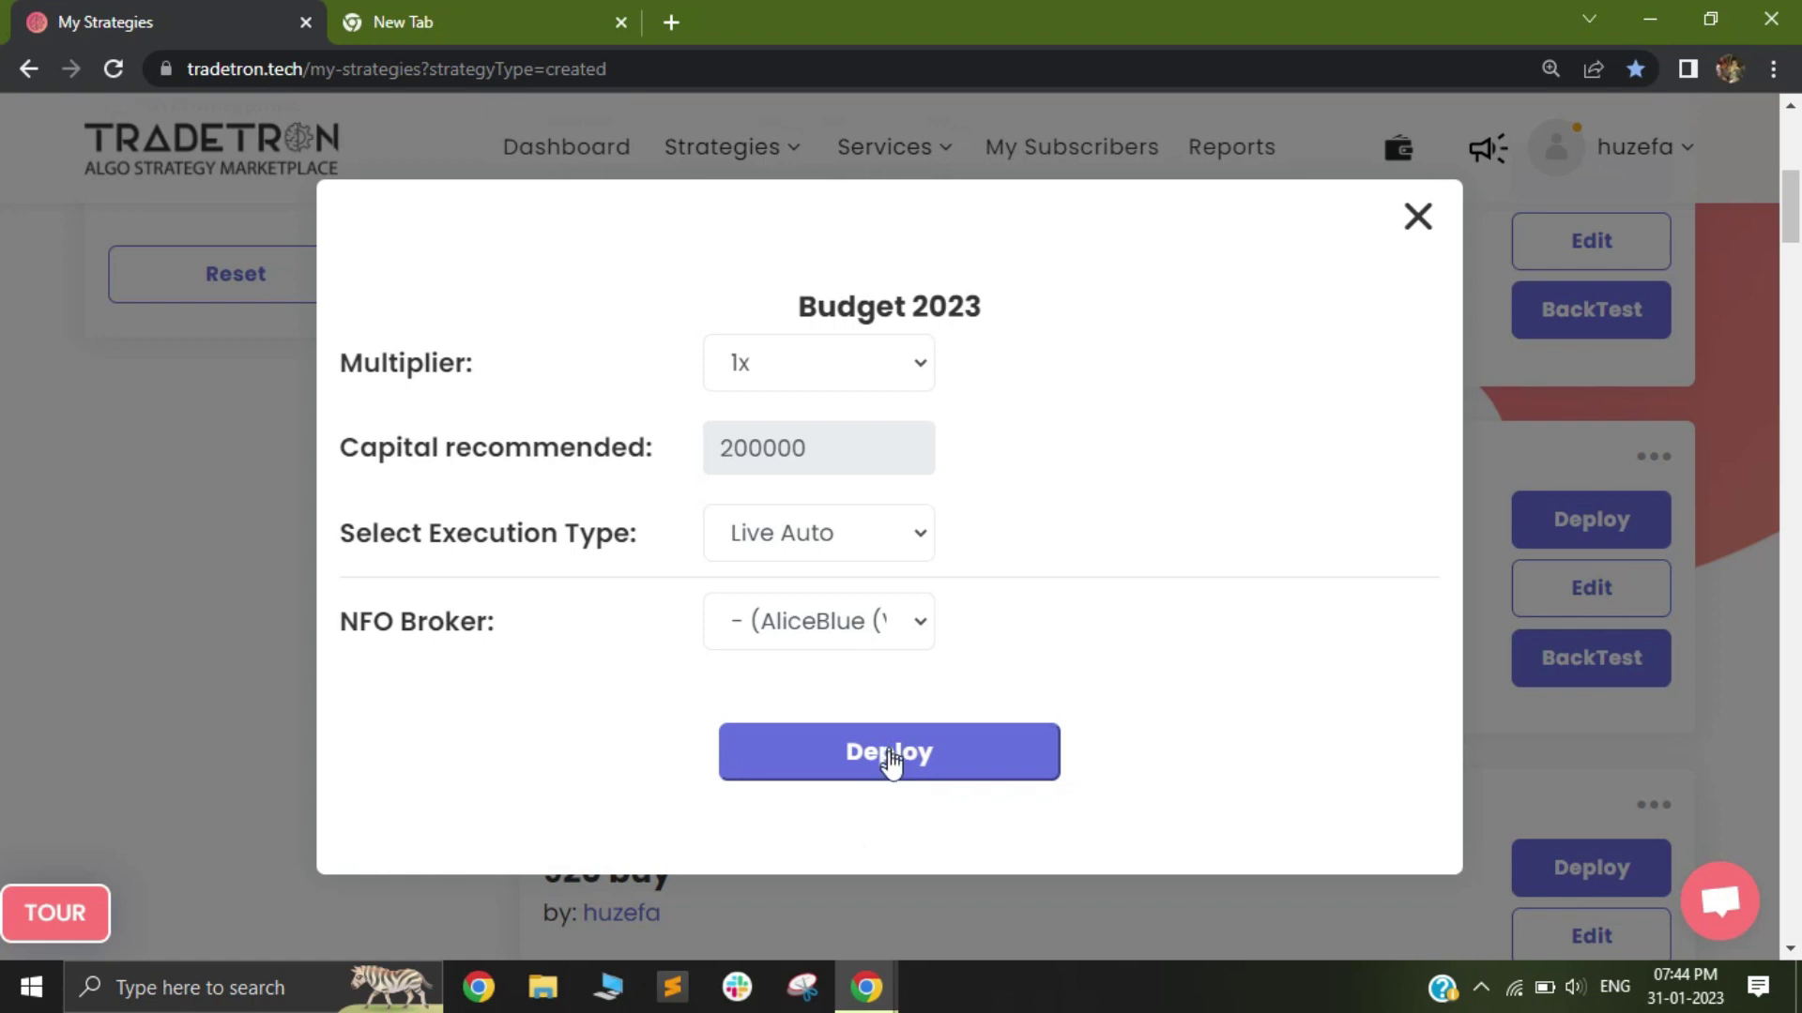
click(887, 593)
click(889, 818)
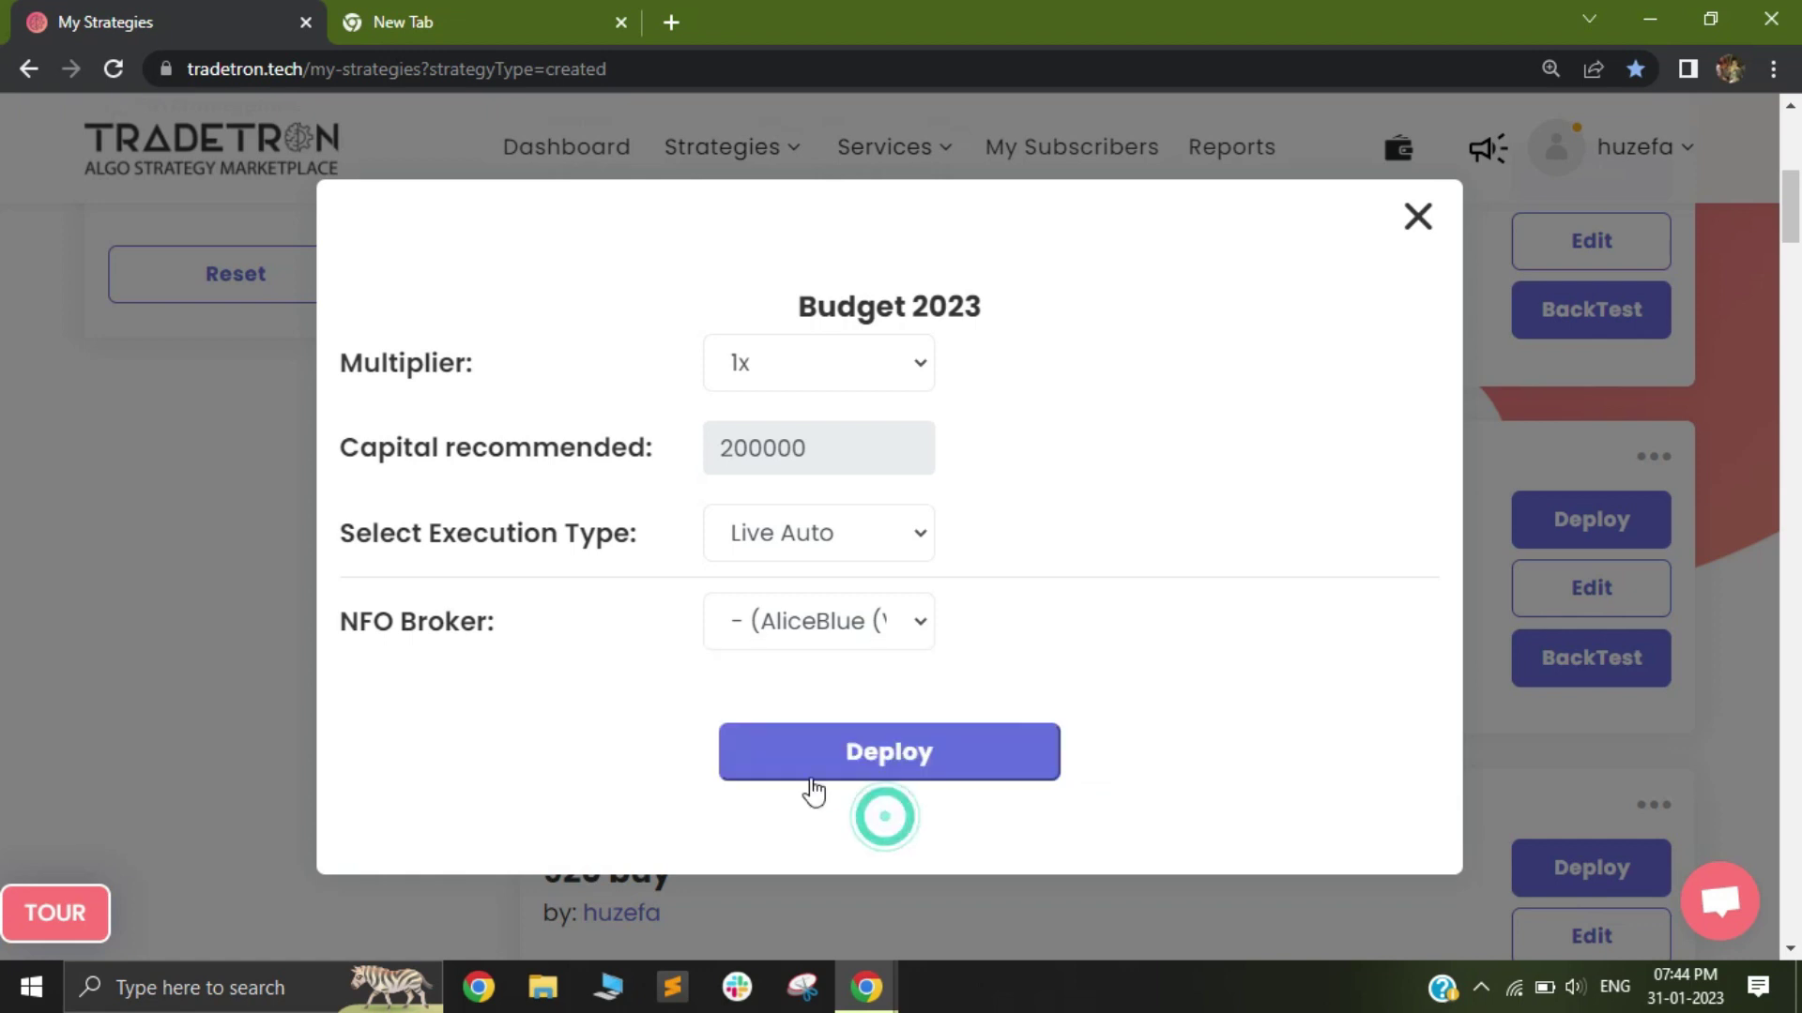
- Confirm the Budget 2023 deployment and close the success message
click(905, 756)
drag(598, 592, 1065, 623)
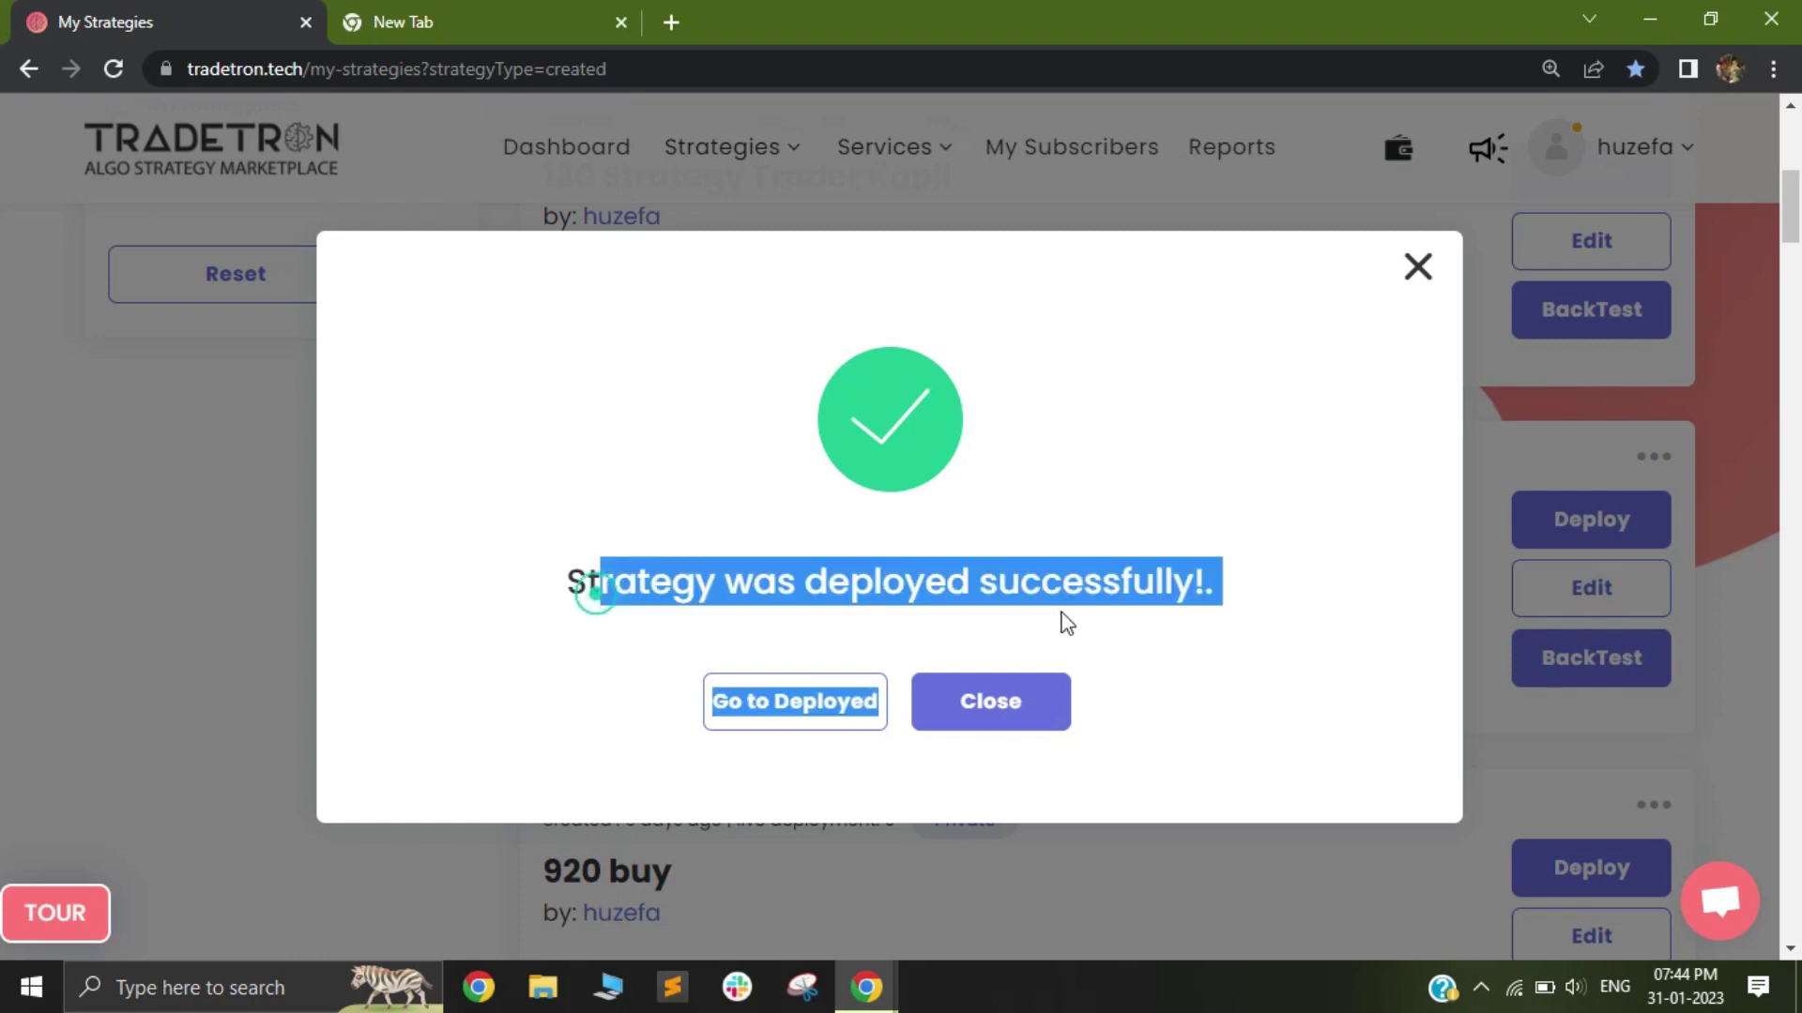
click(959, 654)
click(1034, 701)
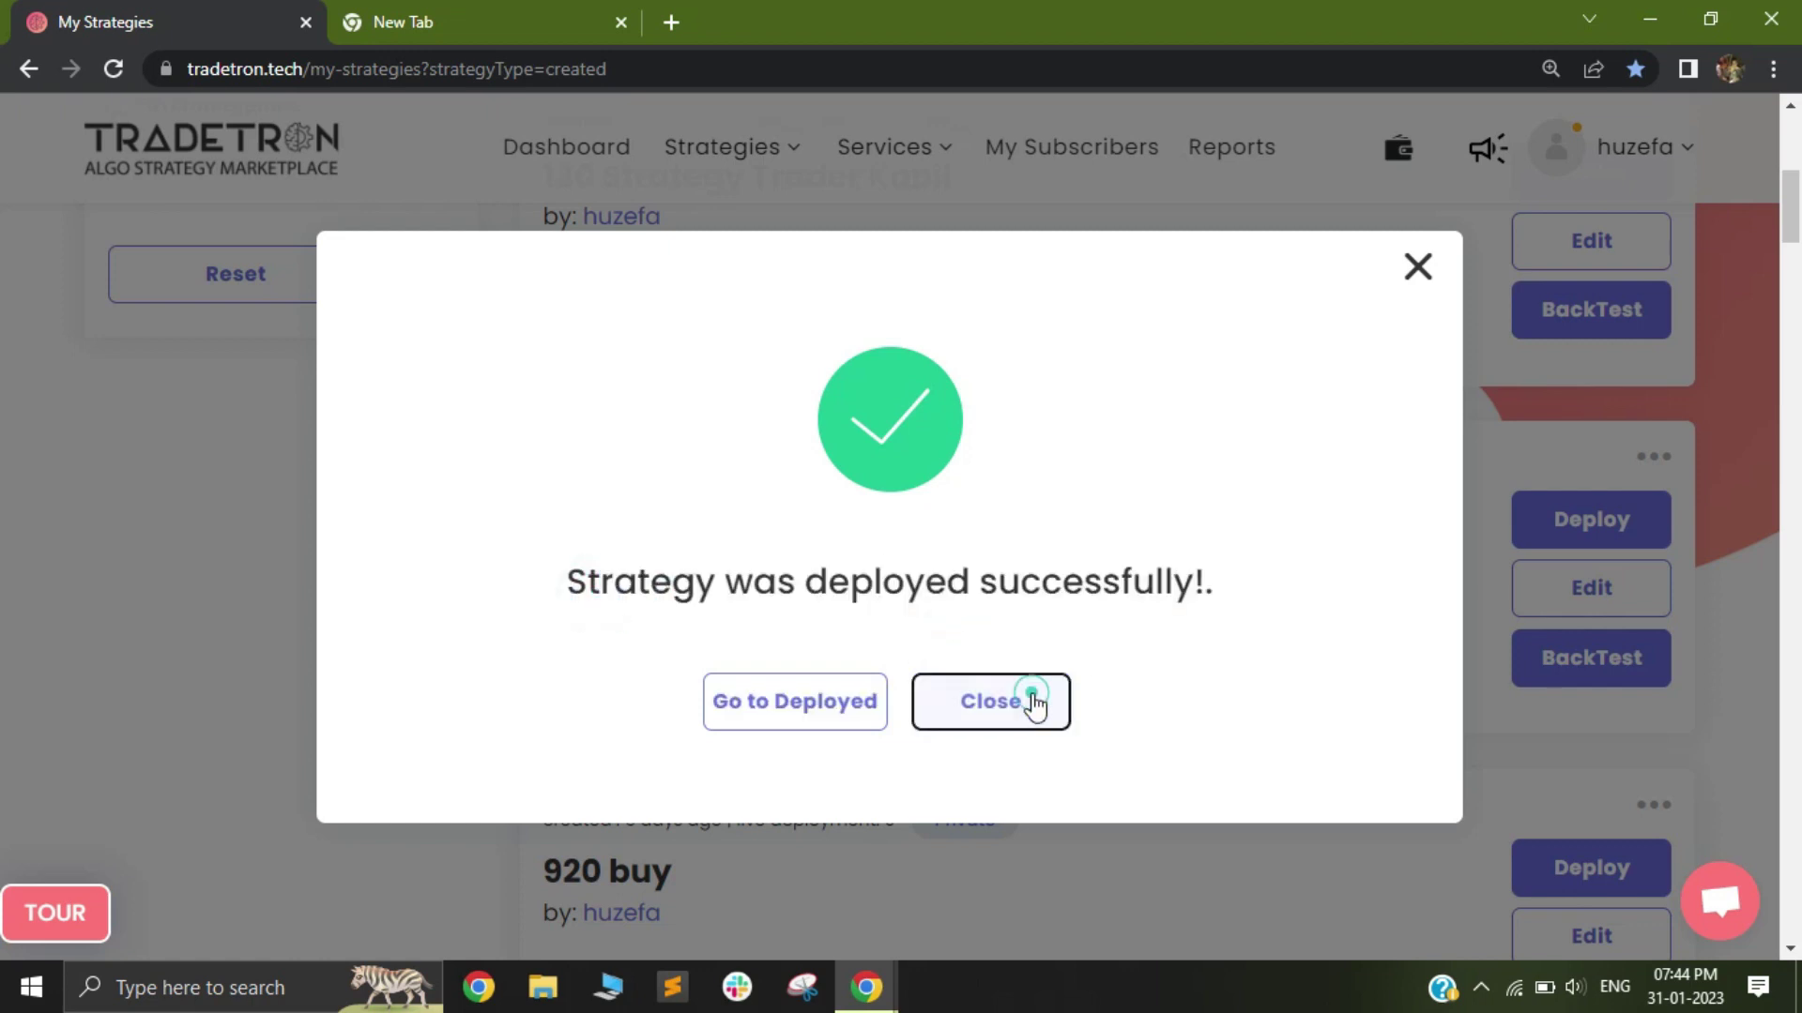
scroll(632, 419, up, 5)
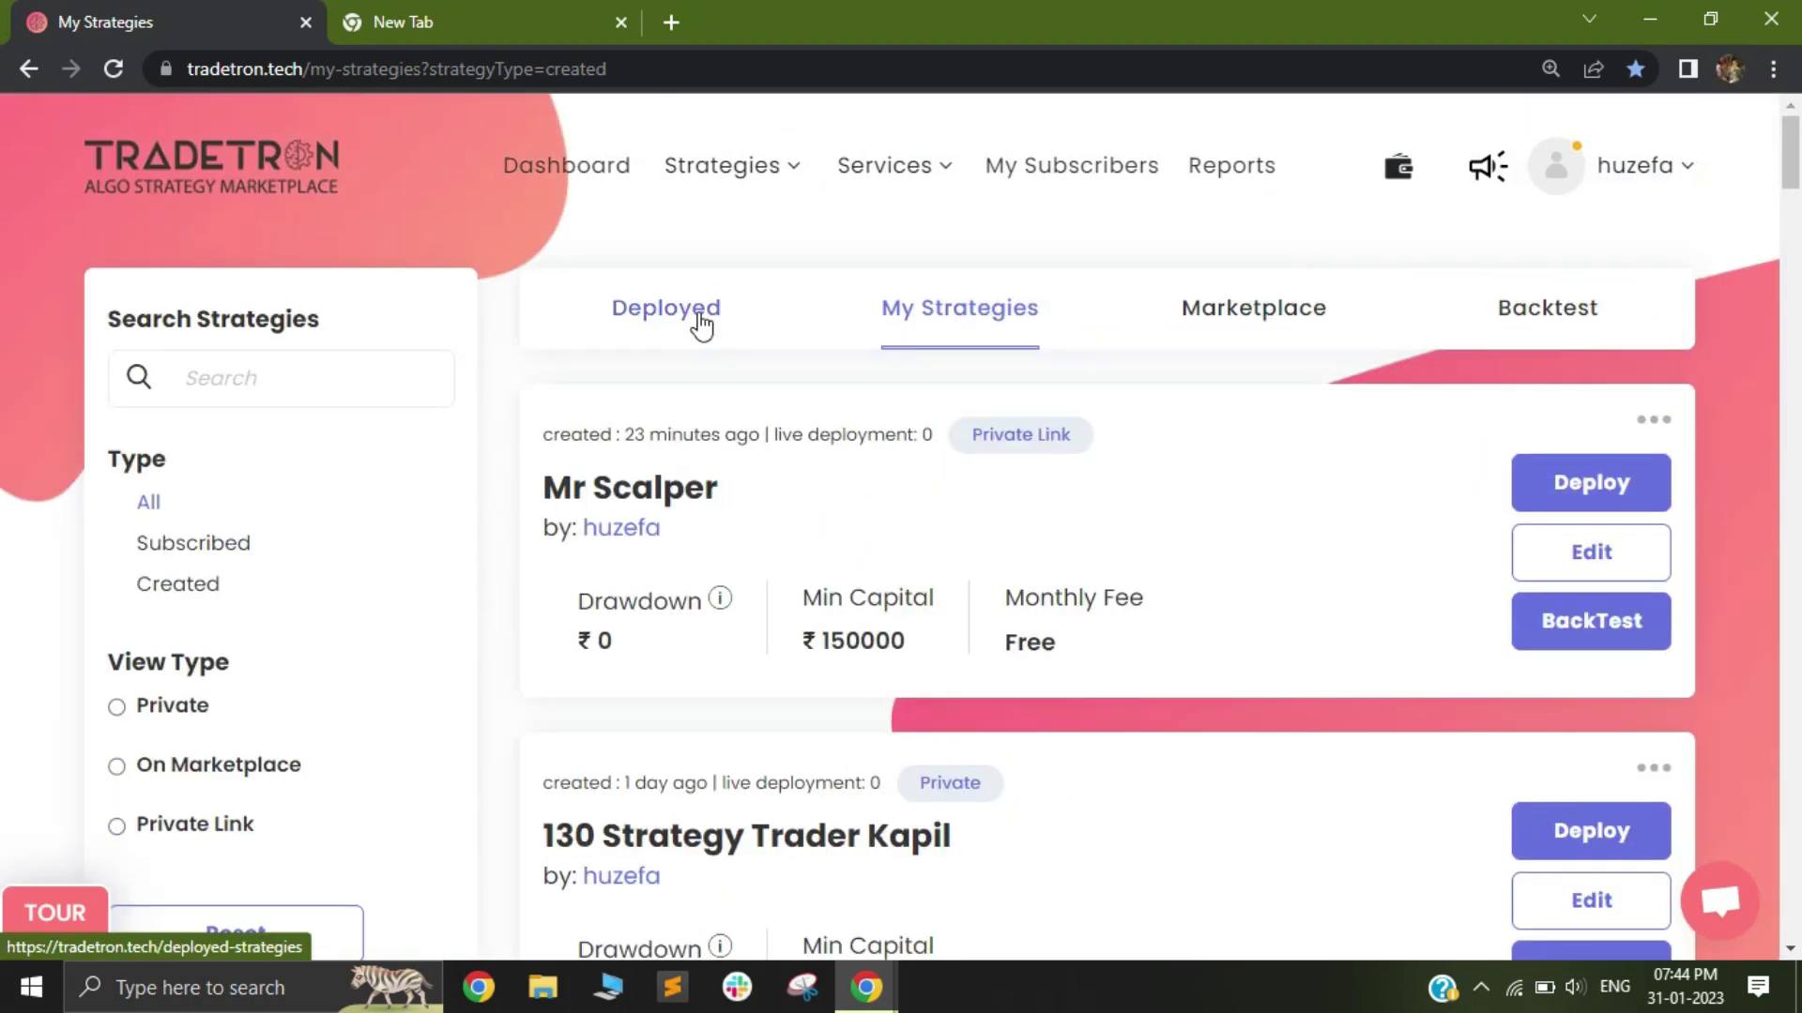
- Filter Deployed Strategies by Type 'Shared with me' to list Budget 2023 as Active
click(701, 320)
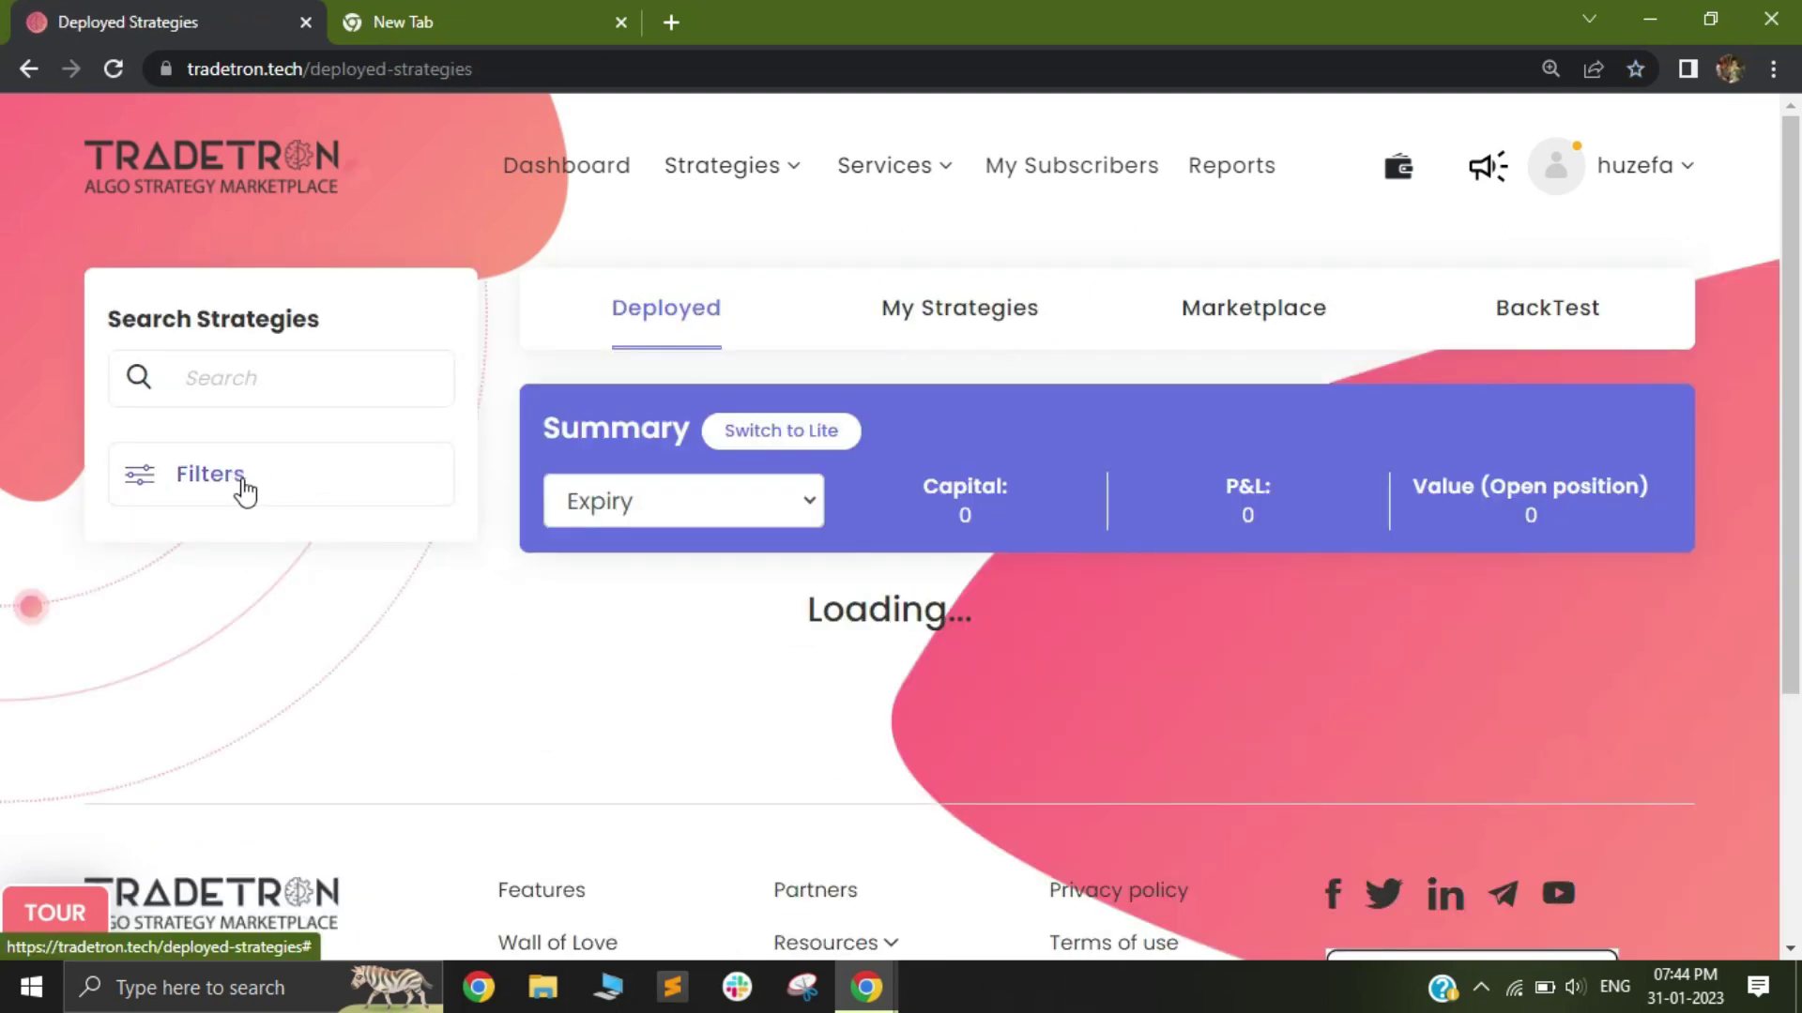
click(218, 475)
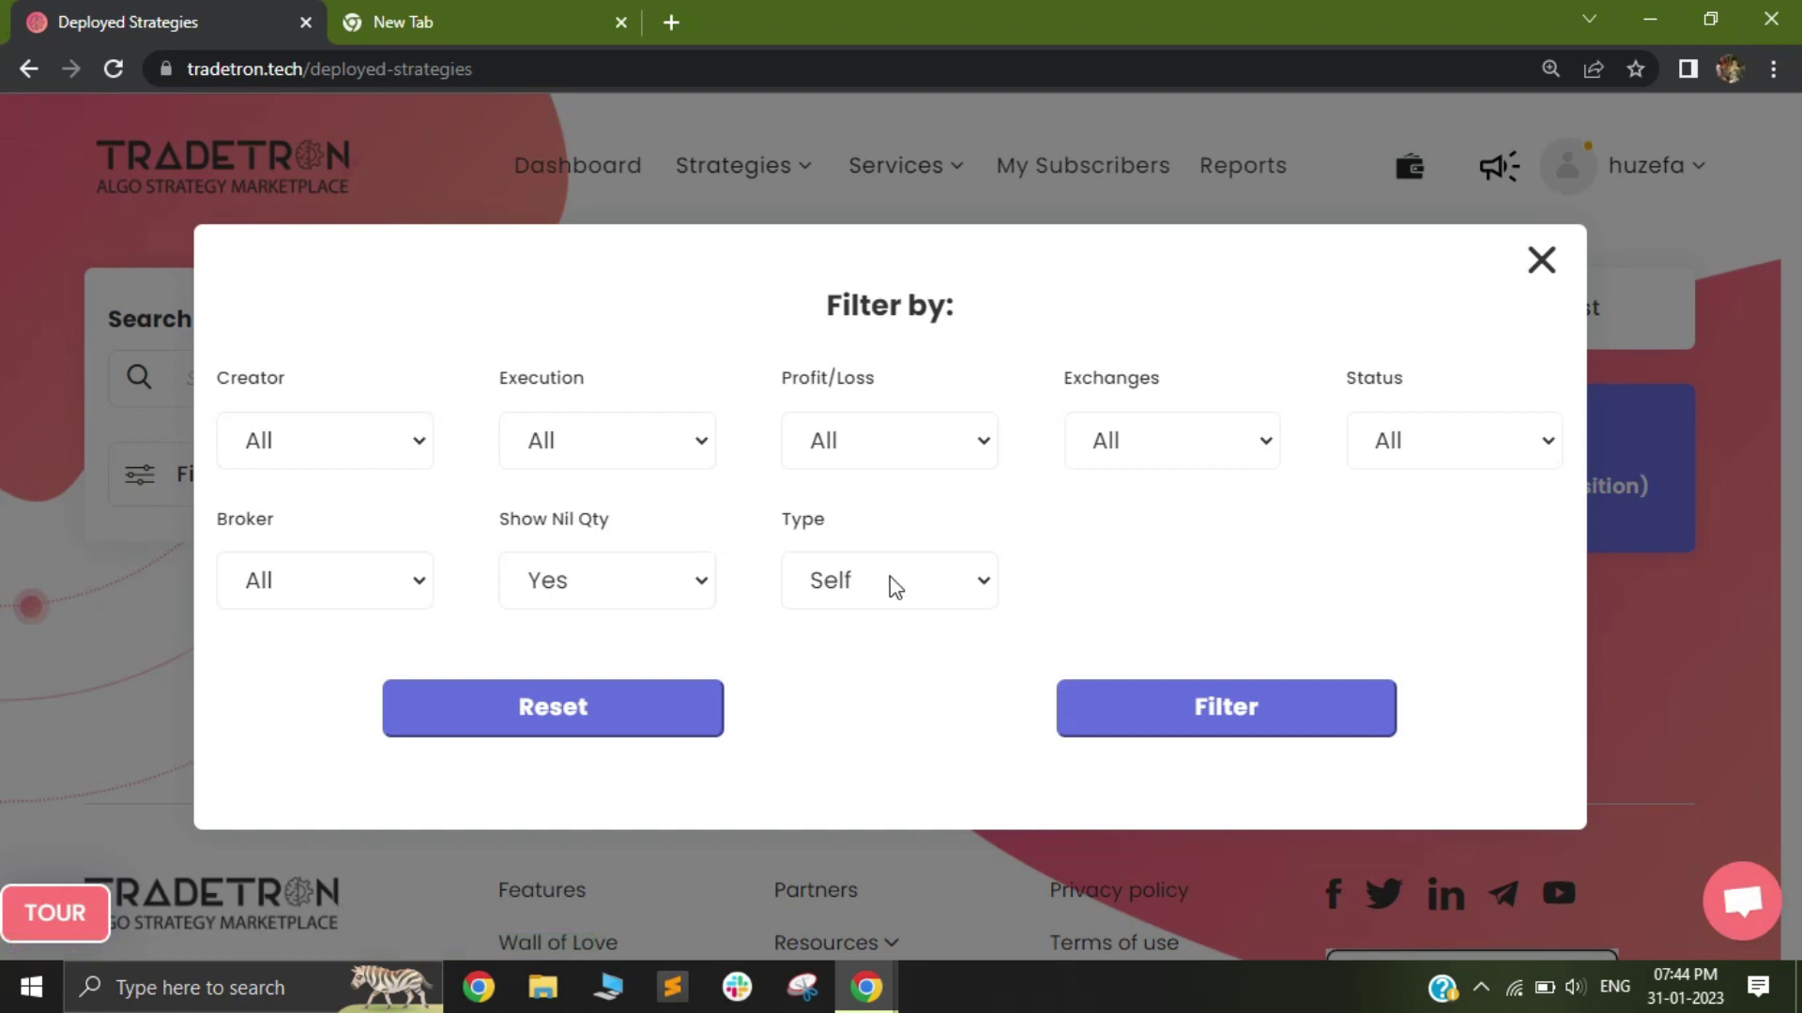
click(982, 582)
click(901, 676)
click(888, 599)
click(876, 677)
click(1222, 716)
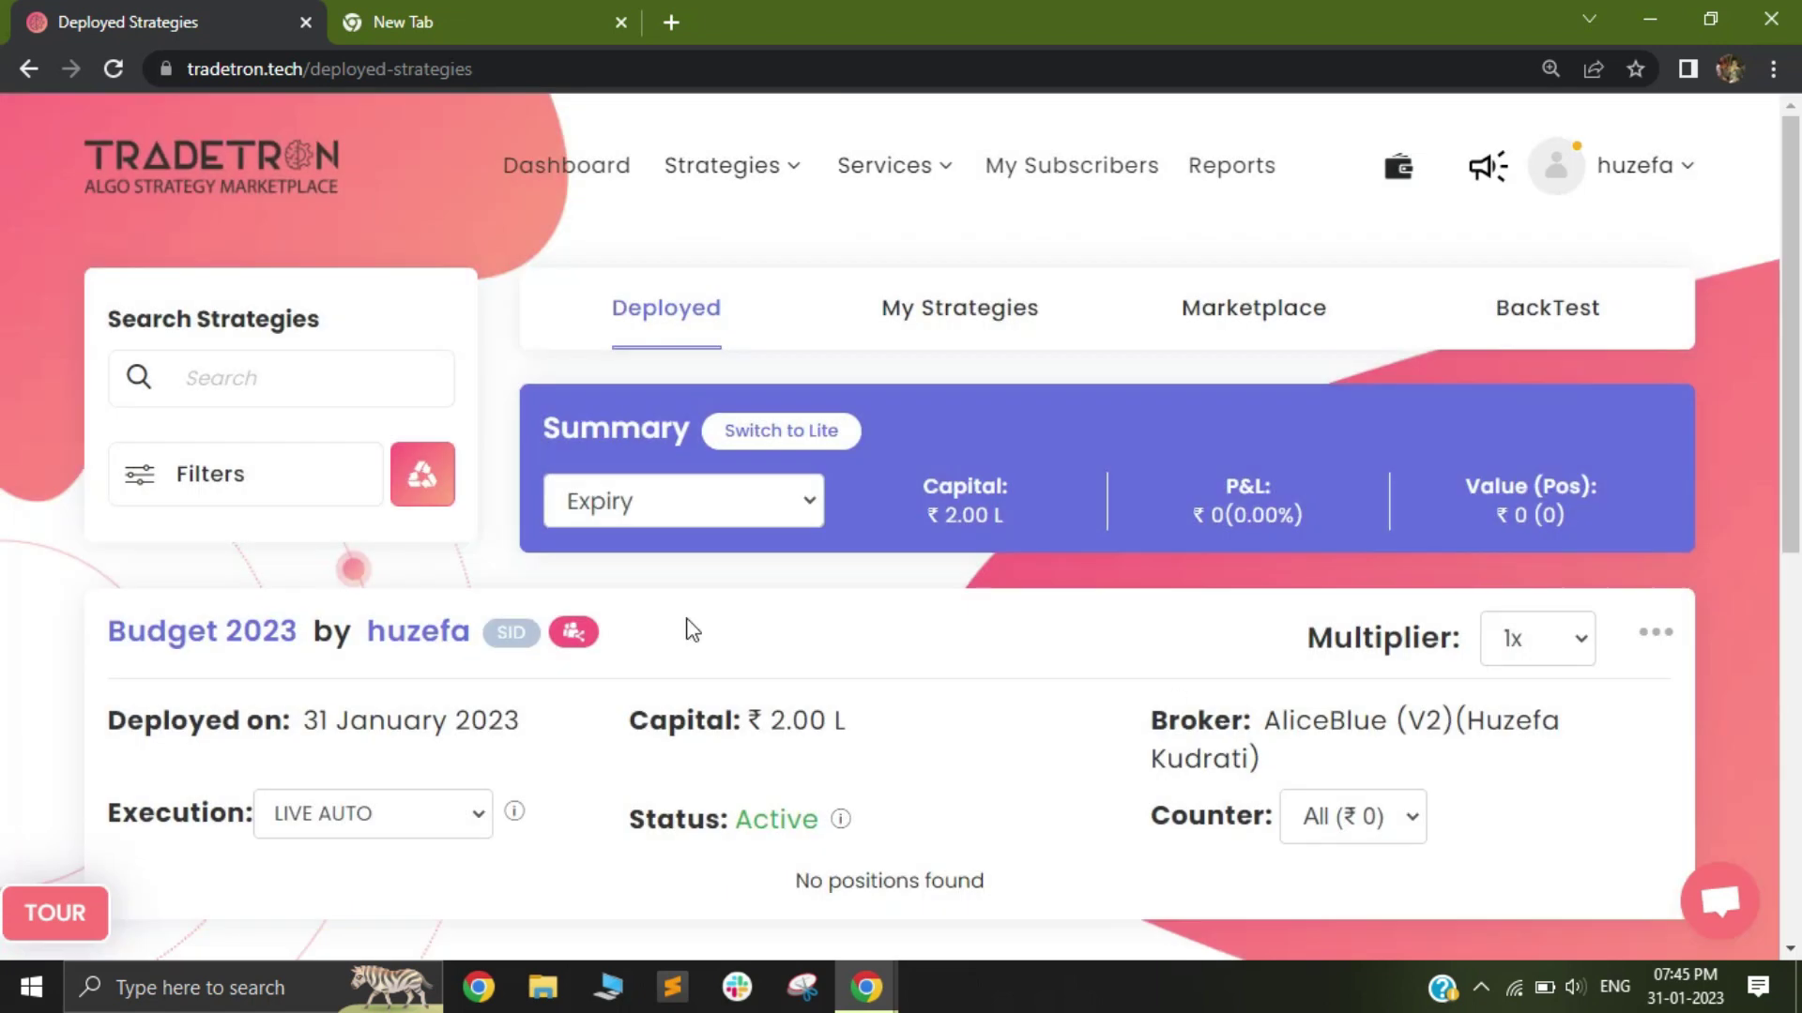
scroll(691, 630, down, 1)
drag(85, 500, 262, 507)
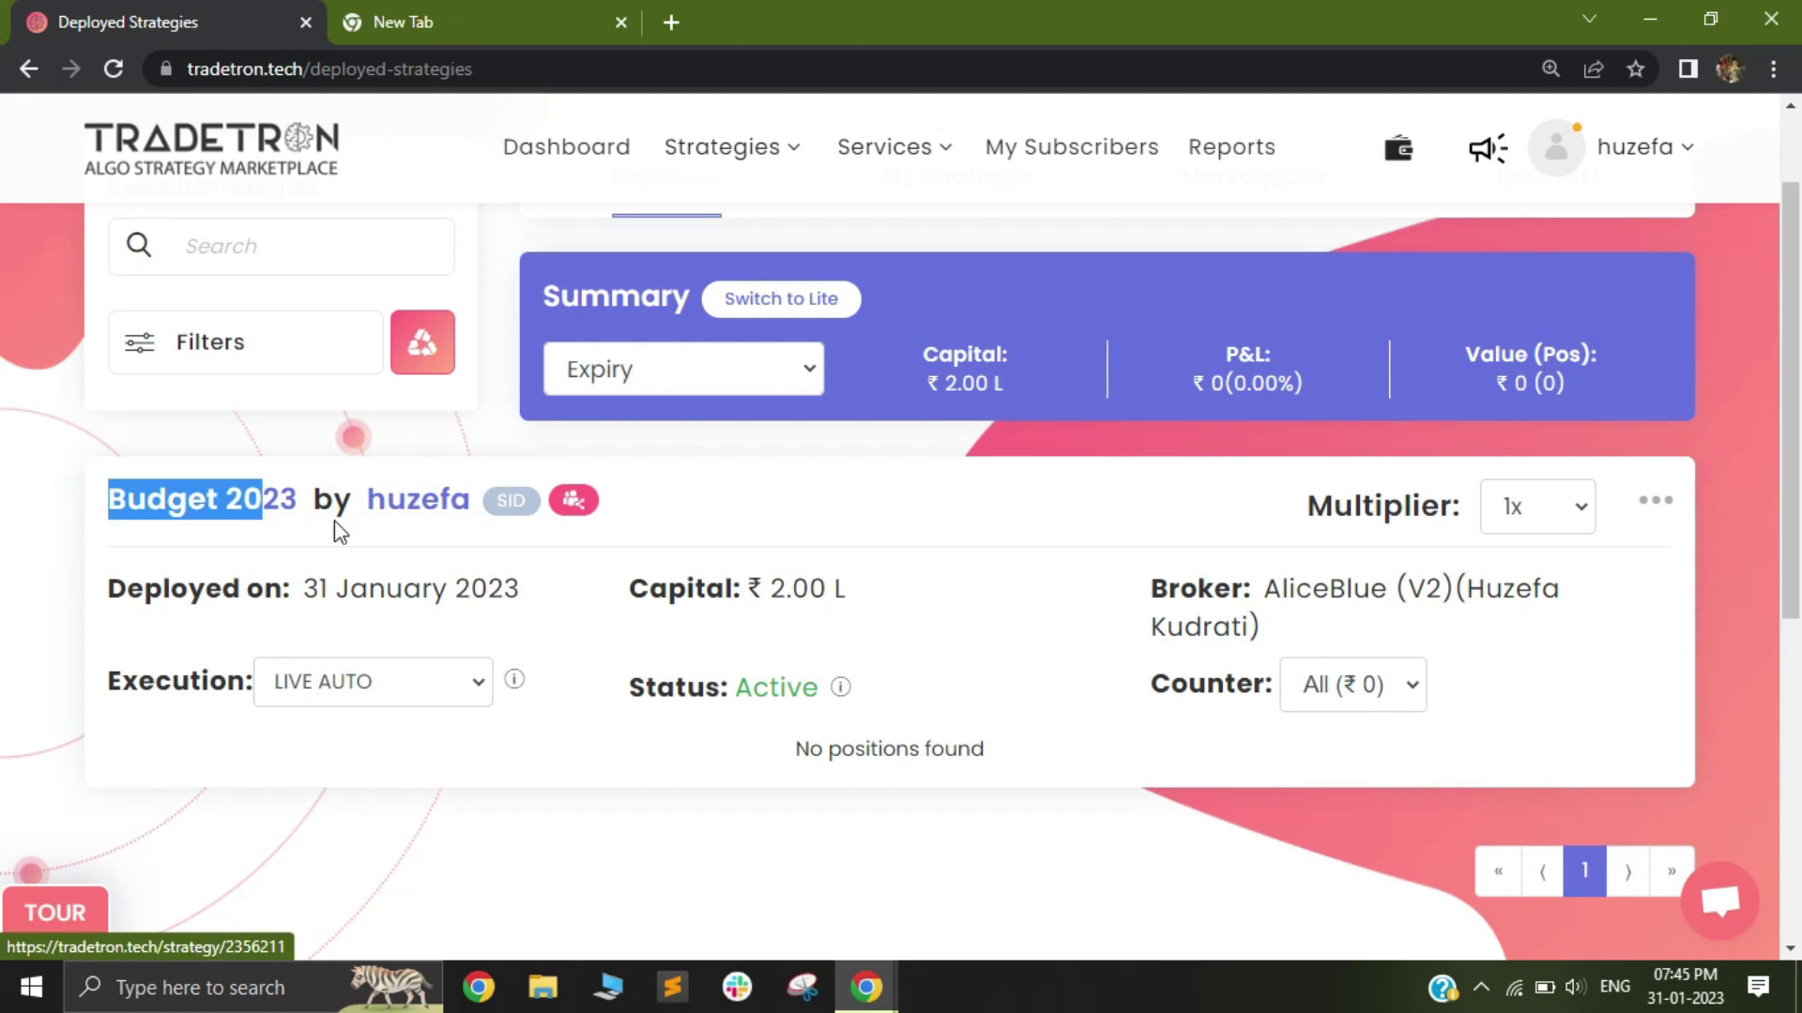
- Pause the Budget 2023 deployment on AliceBlue (V2) from its three-dot actions menu
drag(1265, 590, 1404, 627)
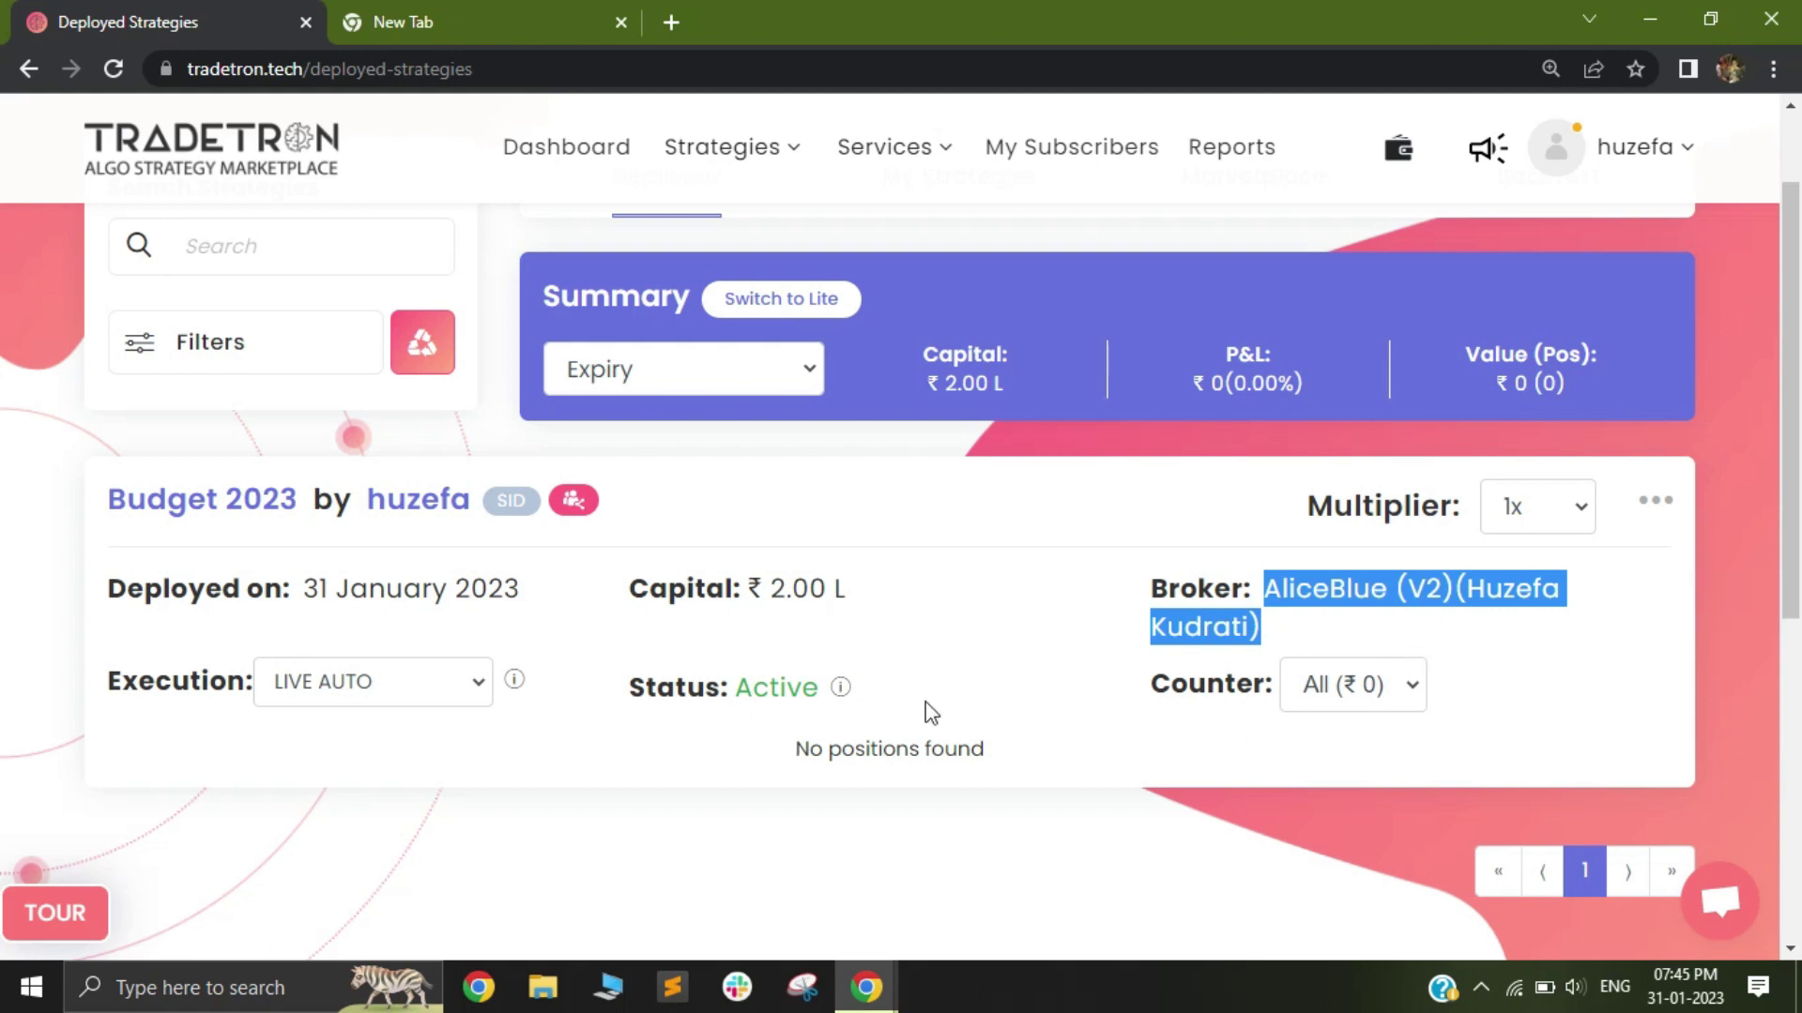
click(1655, 501)
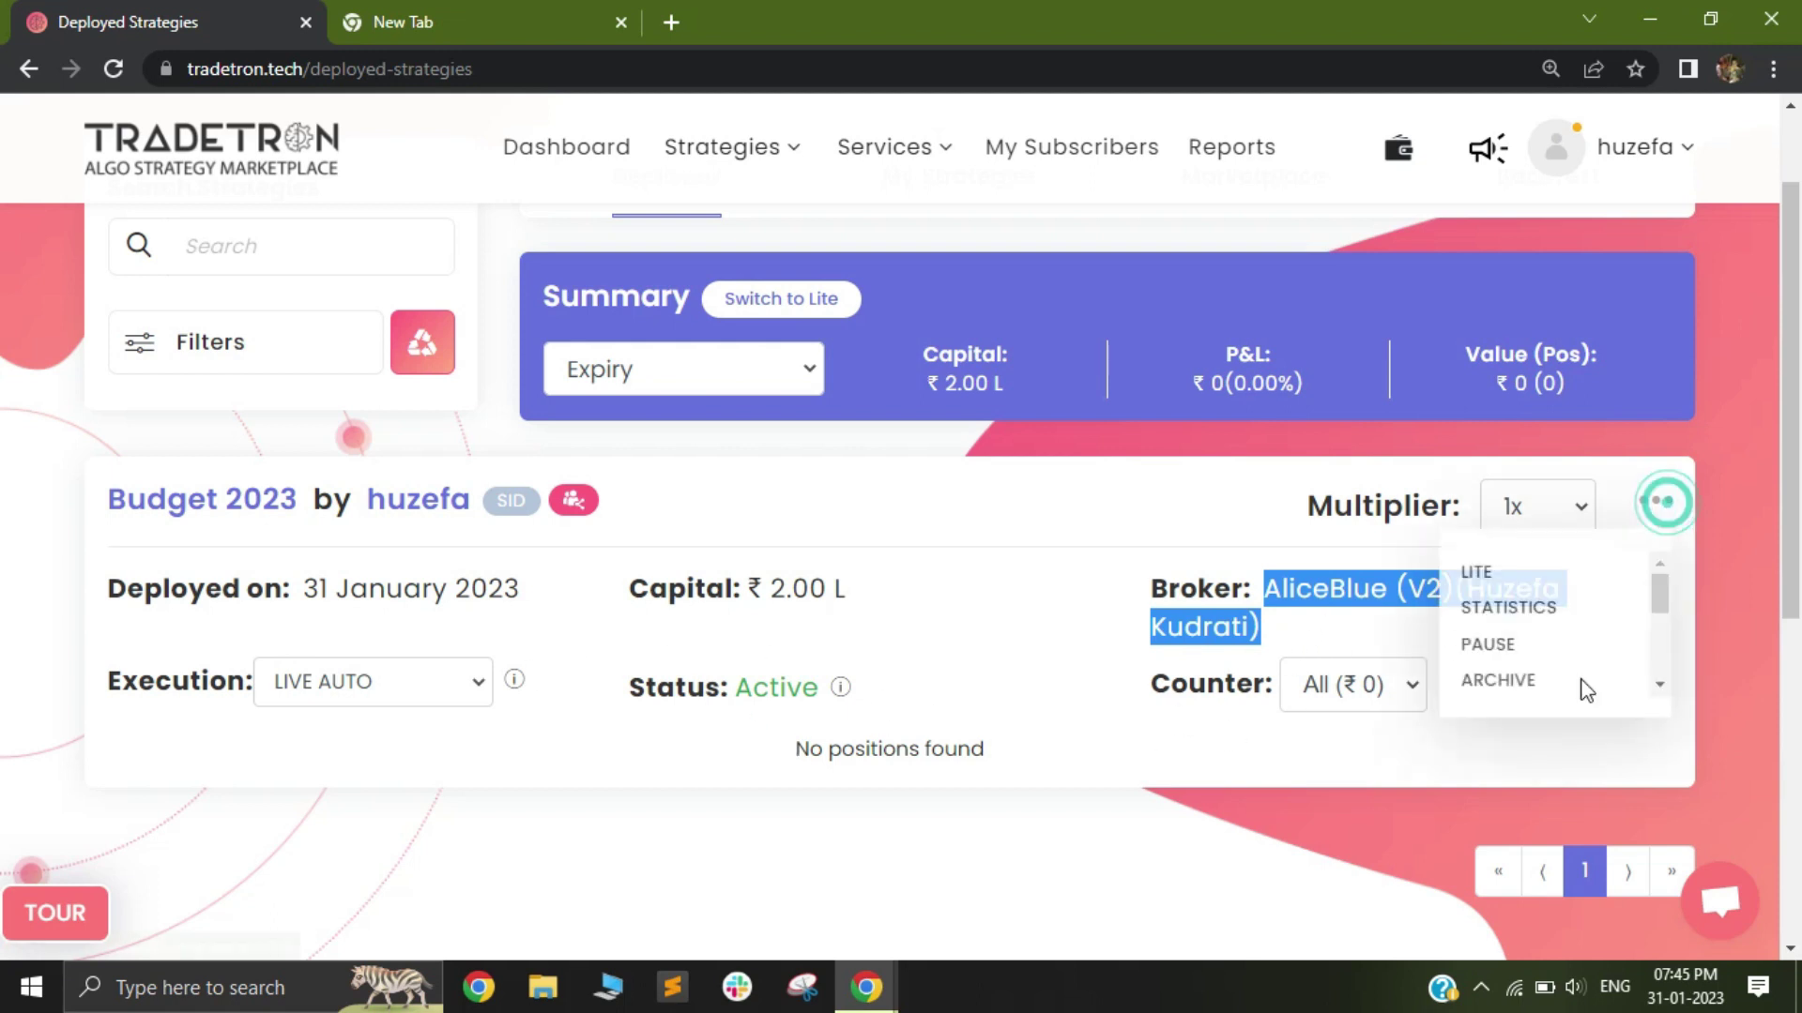
click(1487, 658)
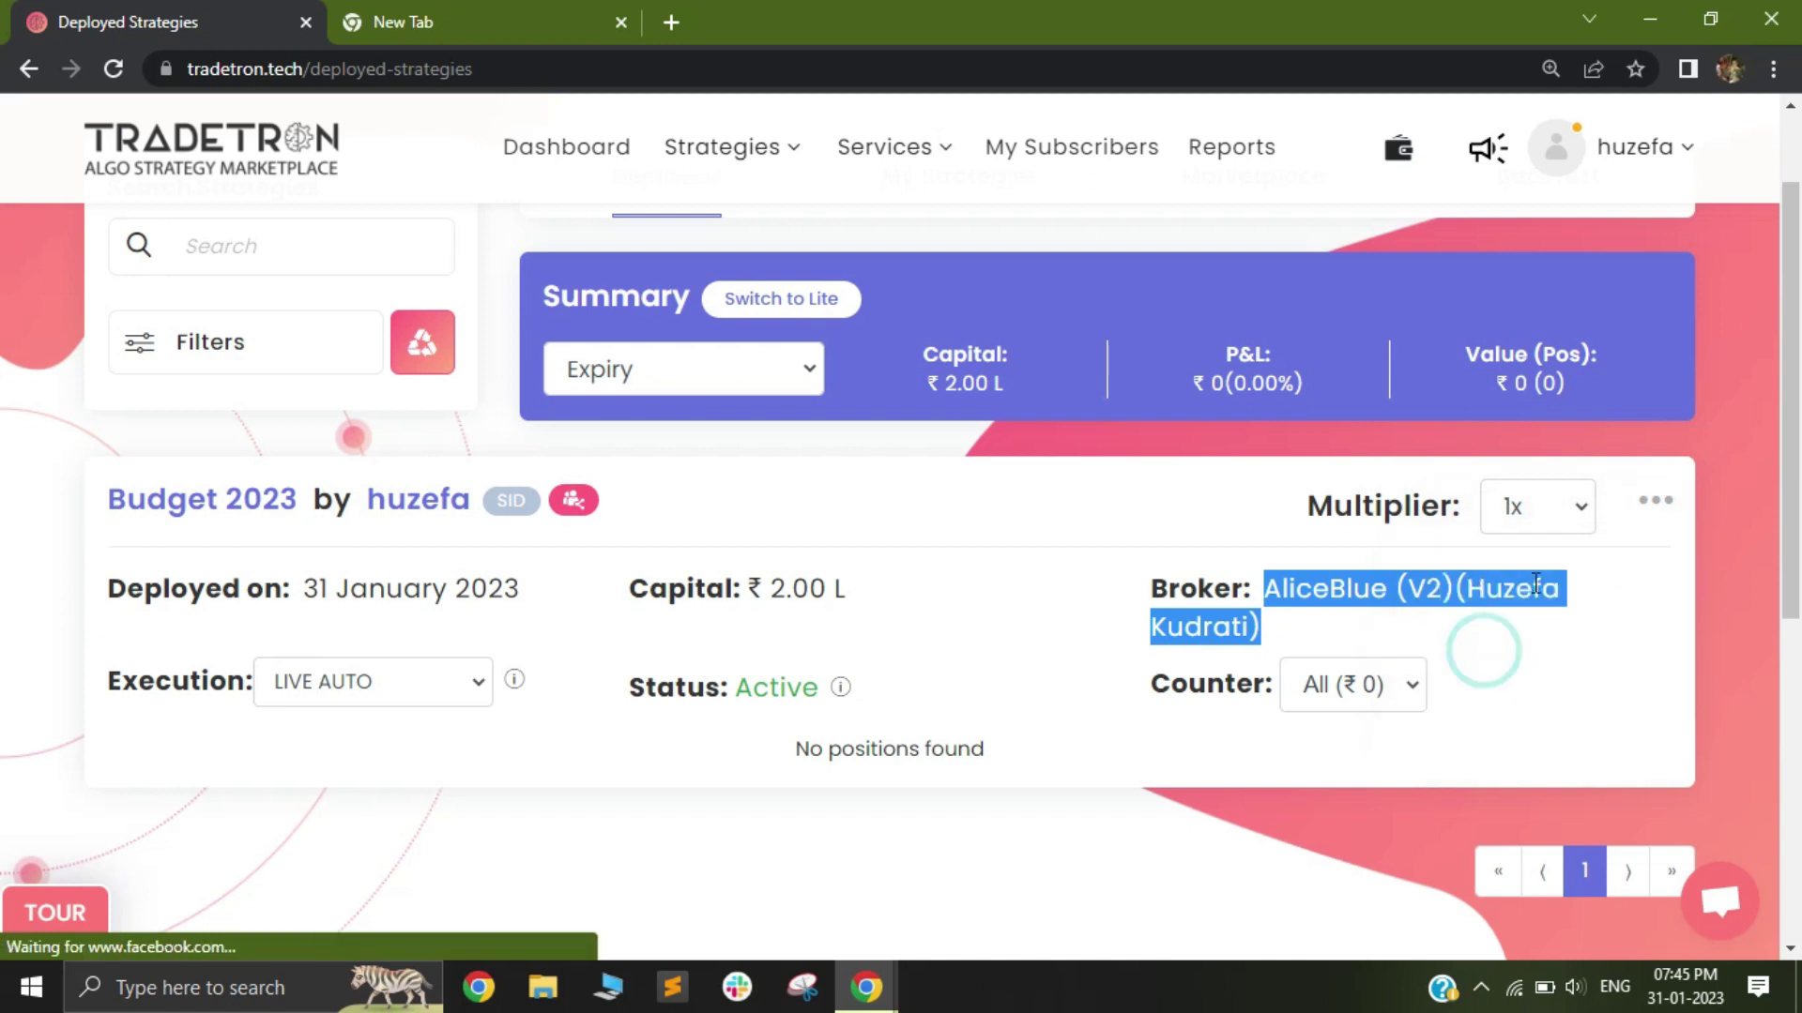
click(1655, 501)
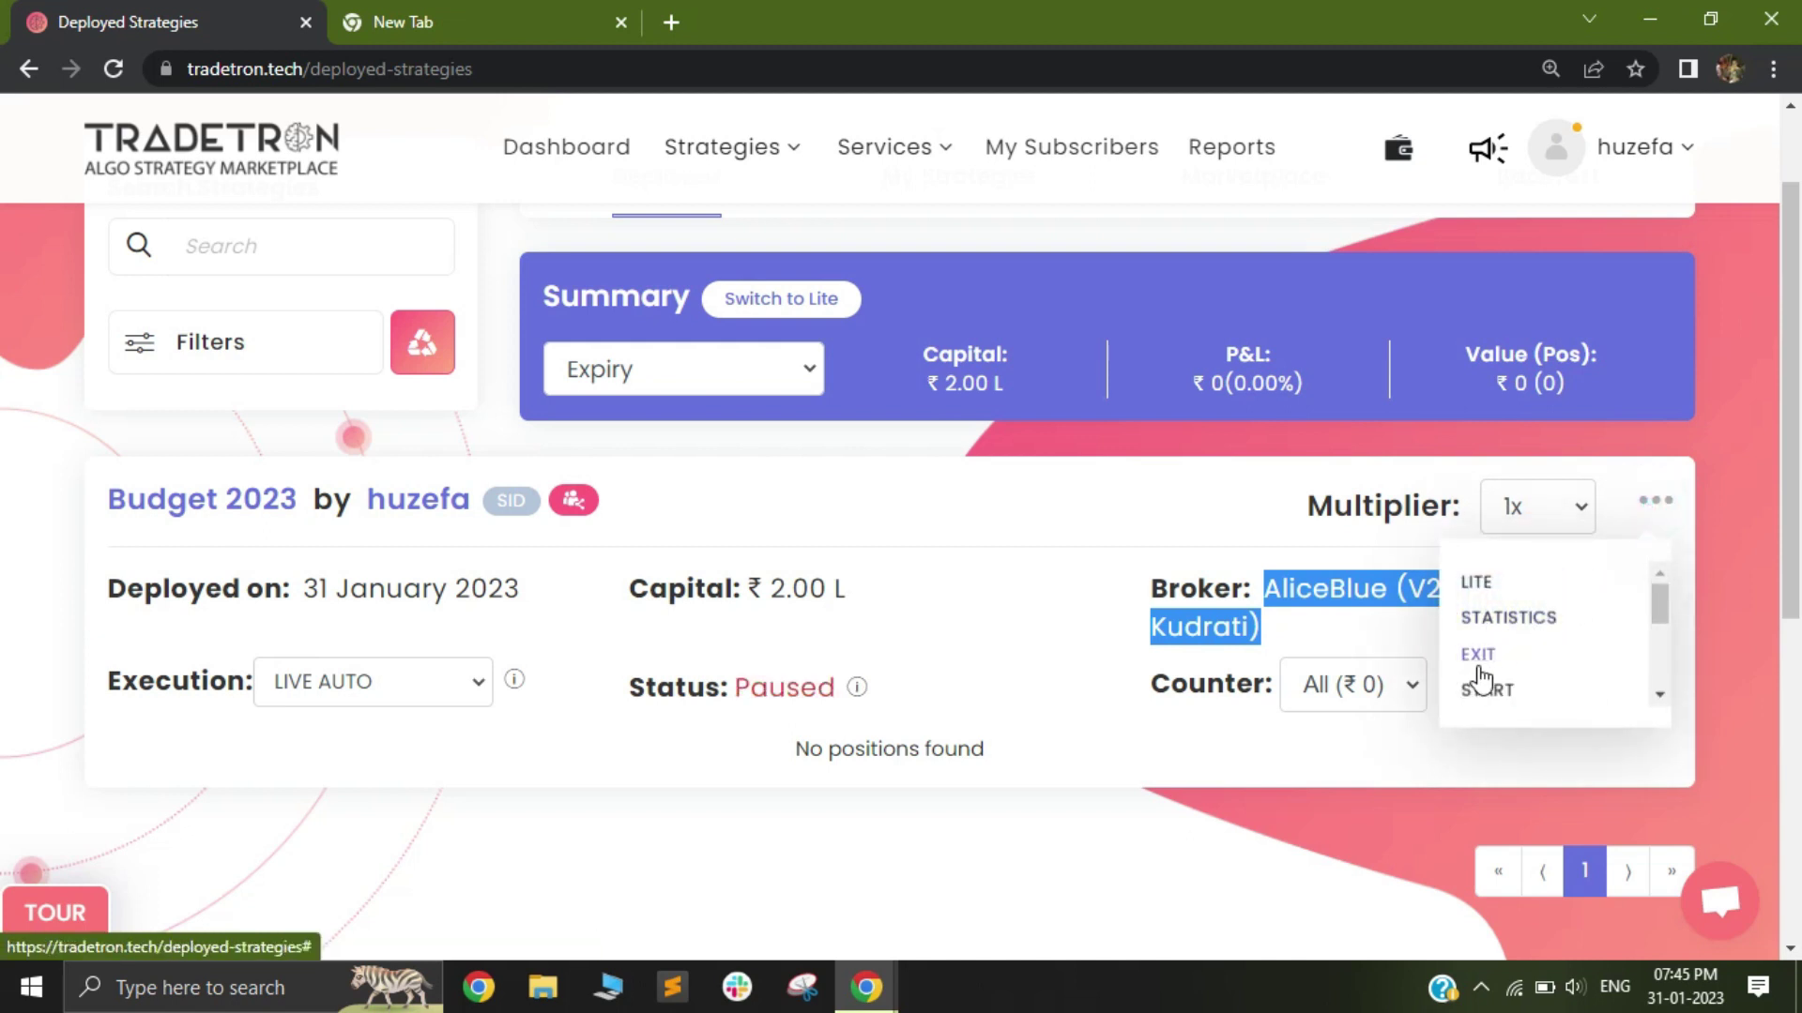
click(964, 605)
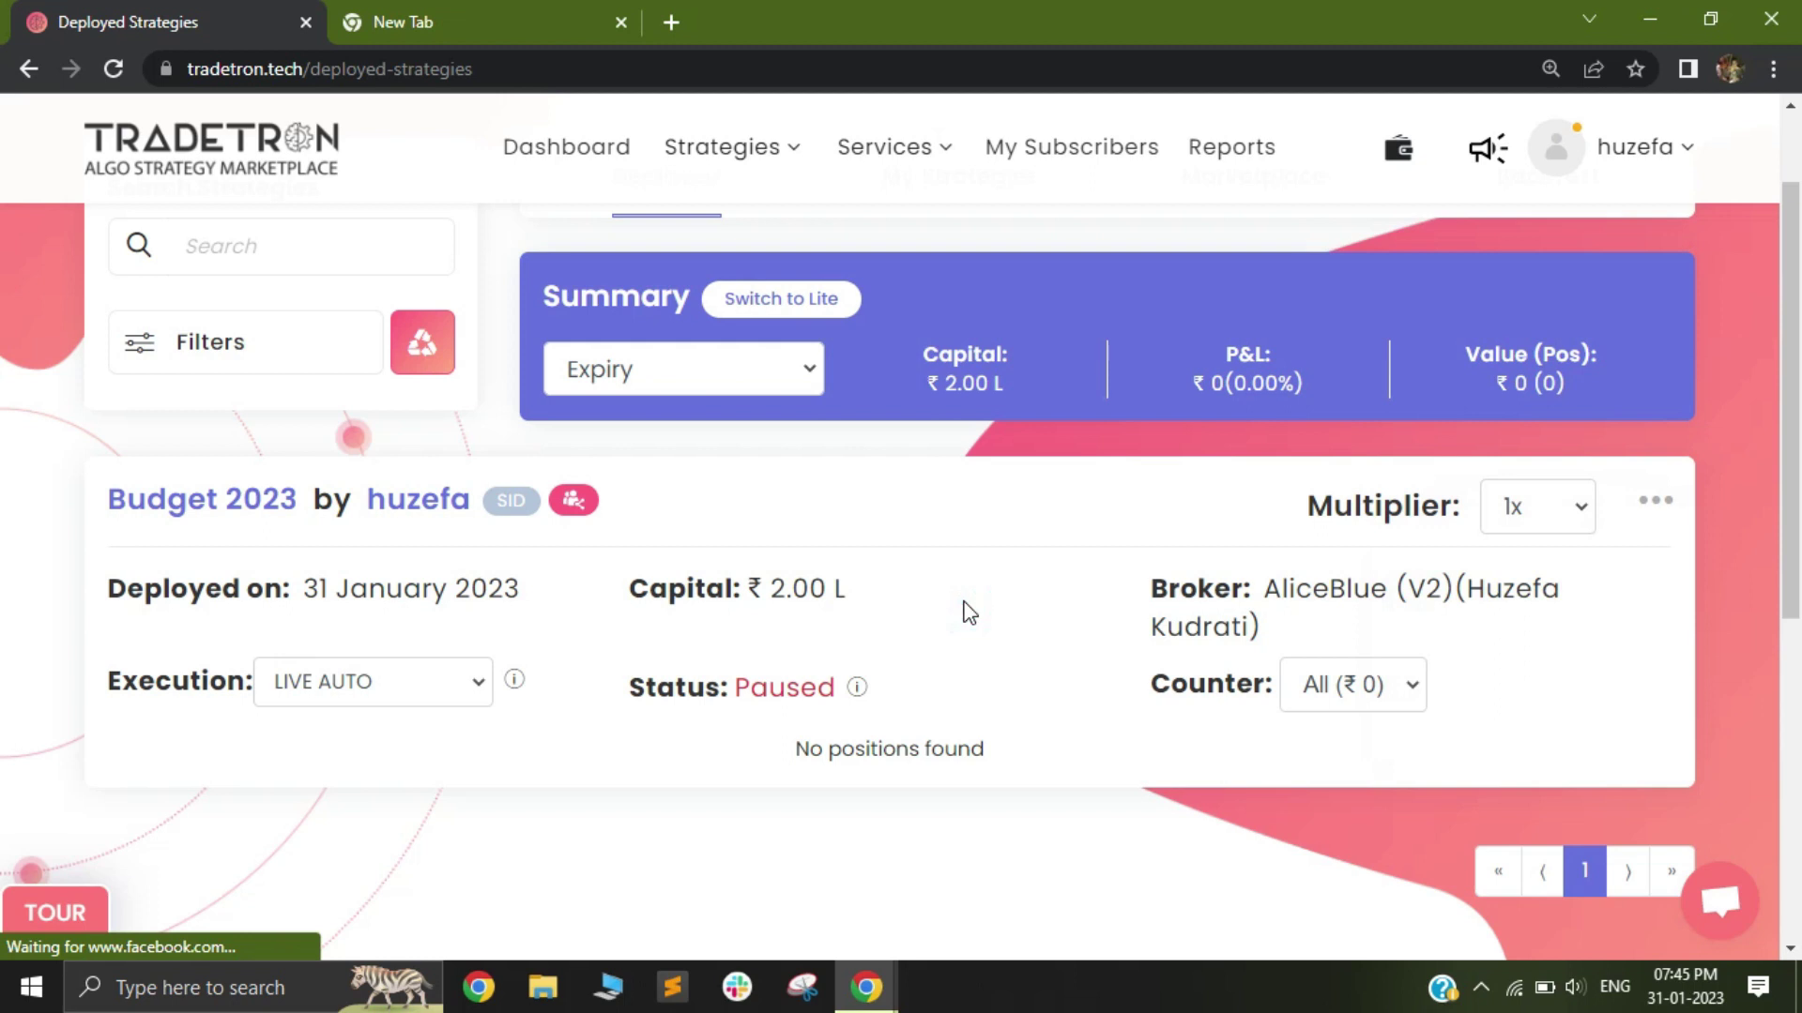